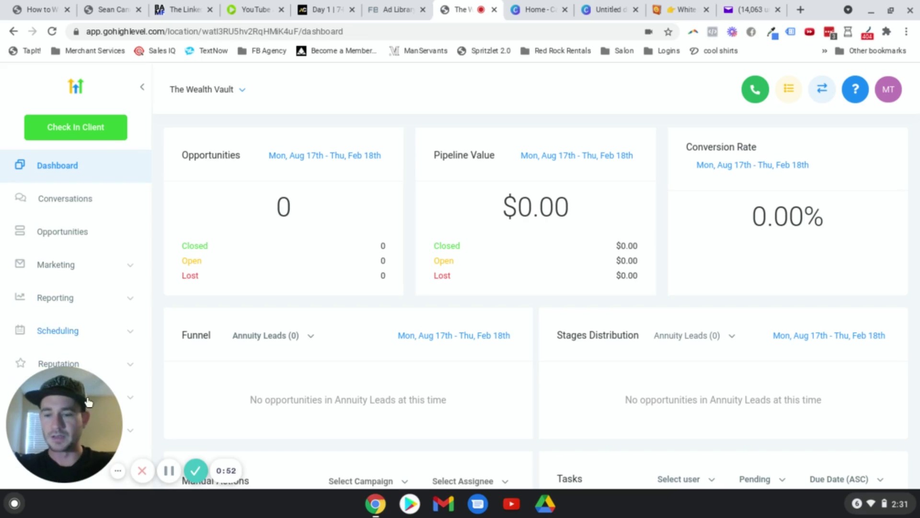
Switch to Yahoo Mail and review the Wealth Vault annuity guide email from its logo and banner through to the signature and footer
{"action": "left_click_drag", "start_coordinate": [82, 417], "coordinate": [280, 401]}
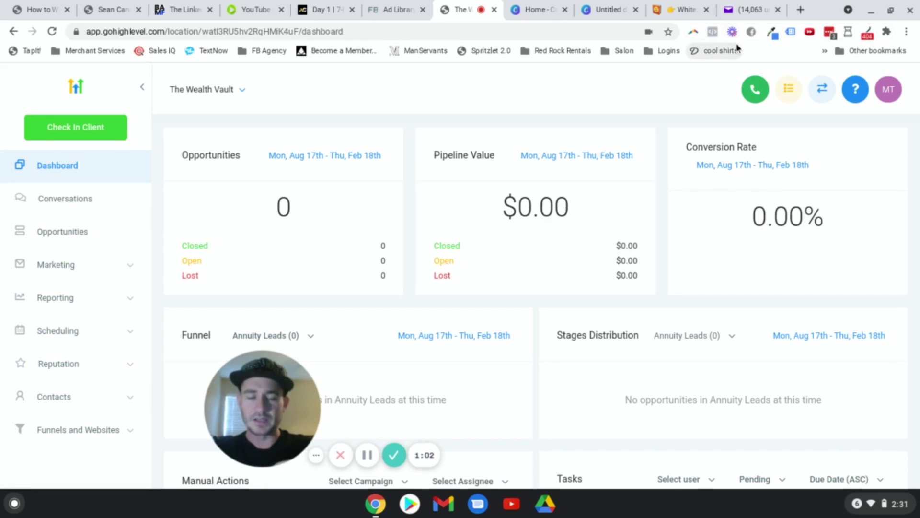
{"action": "left_click", "coordinate": [748, 9]}
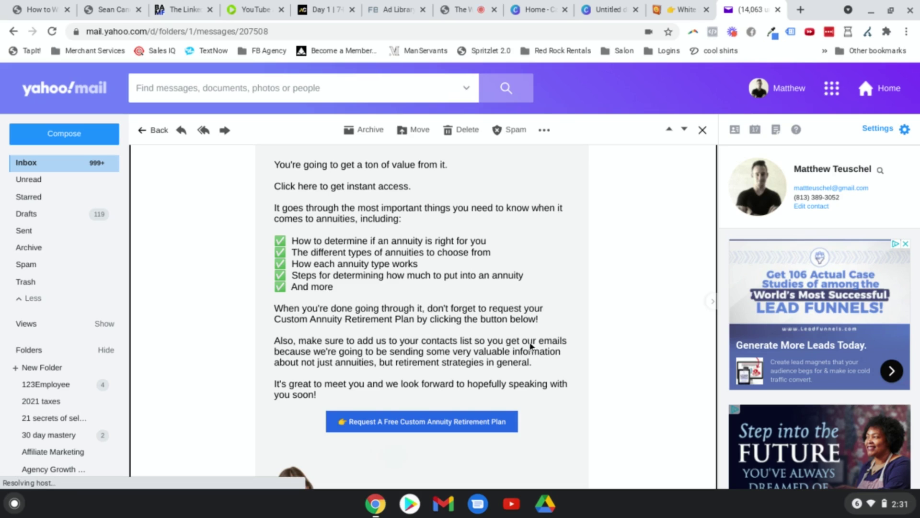
{"action": "scroll", "coordinate": [527, 331], "scroll_direction": "up", "scroll_amount": 2}
{"action": "left_click_drag", "start_coordinate": [263, 414], "coordinate": [82, 428]}
{"action": "scroll", "coordinate": [508, 329], "scroll_direction": "up", "scroll_amount": 5}
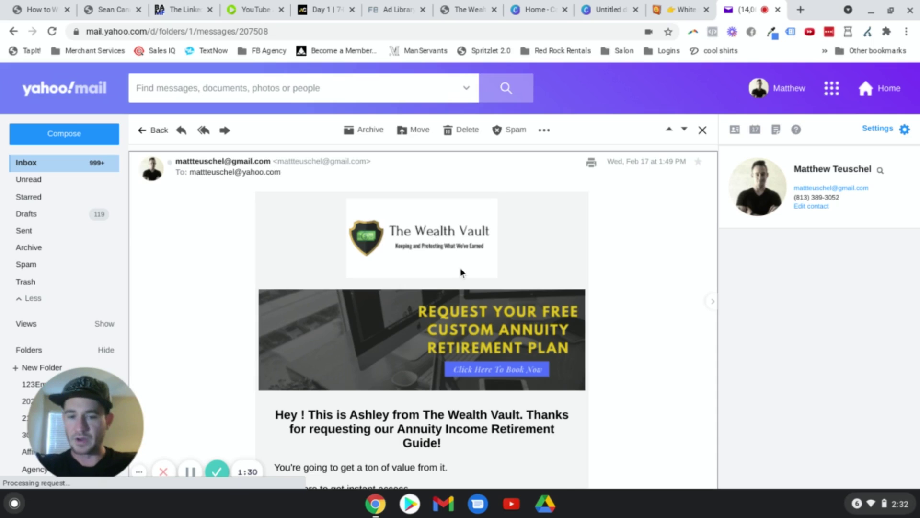
{"action": "scroll", "coordinate": [462, 273], "scroll_direction": "down", "scroll_amount": 2}
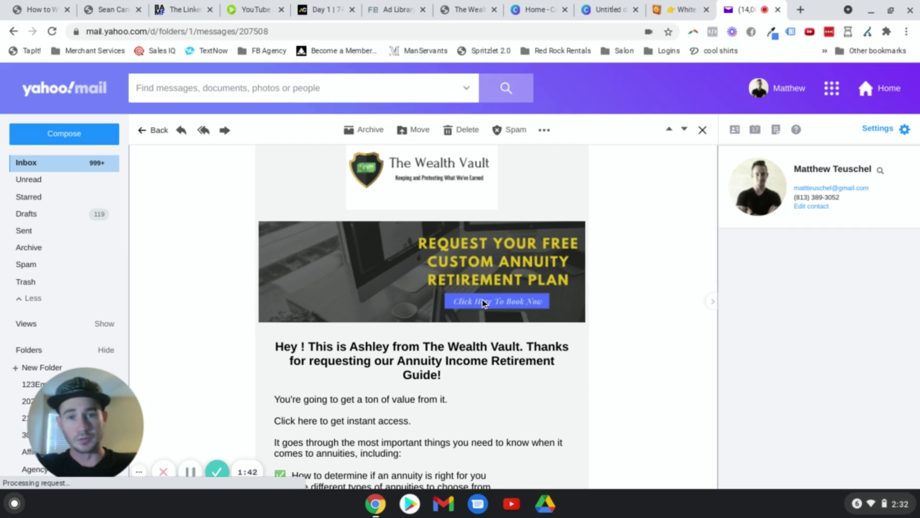
{"action": "scroll", "coordinate": [622, 323], "scroll_direction": "down", "scroll_amount": 1}
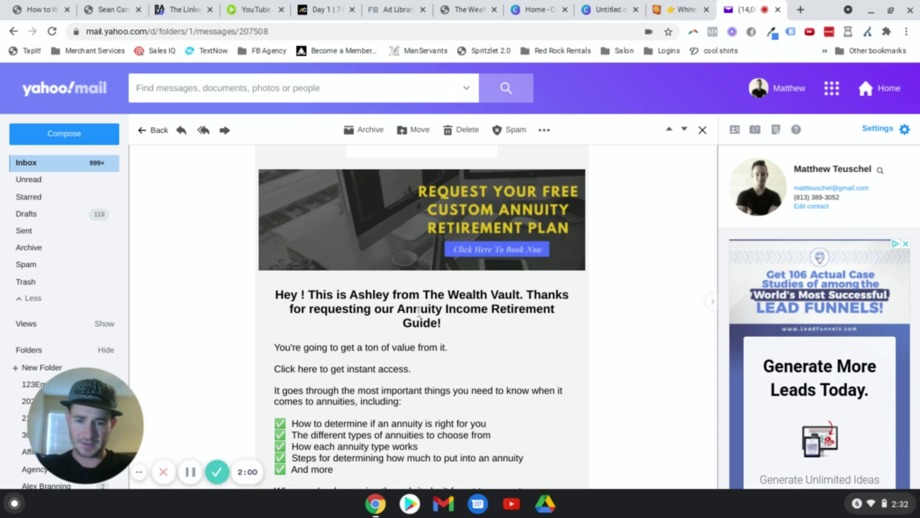
{"action": "scroll", "coordinate": [440, 308], "scroll_direction": "down", "scroll_amount": 3}
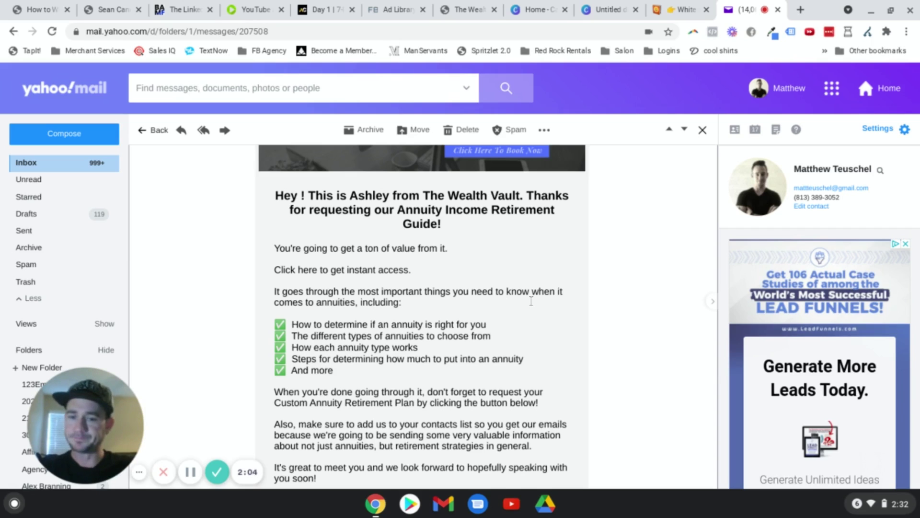
{"action": "scroll", "coordinate": [425, 287], "scroll_direction": "down", "scroll_amount": 1}
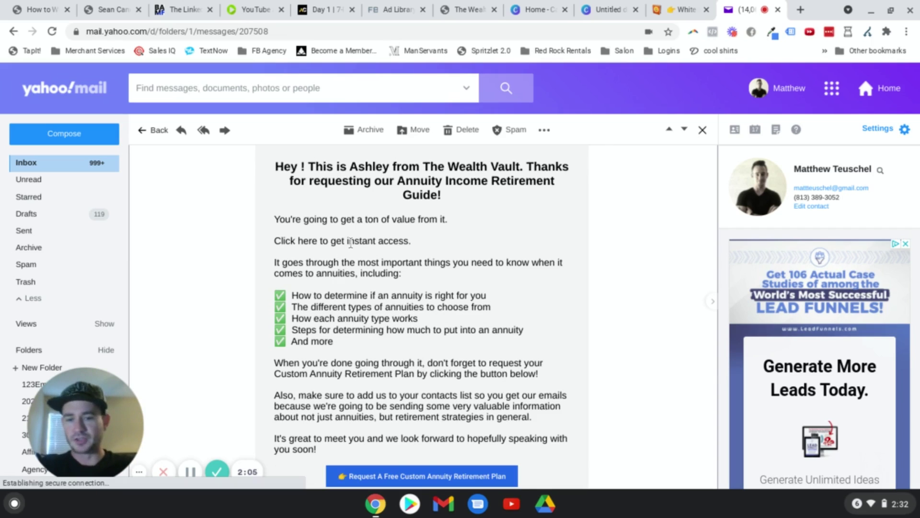
{"action": "scroll", "coordinate": [436, 261], "scroll_direction": "down", "scroll_amount": 1}
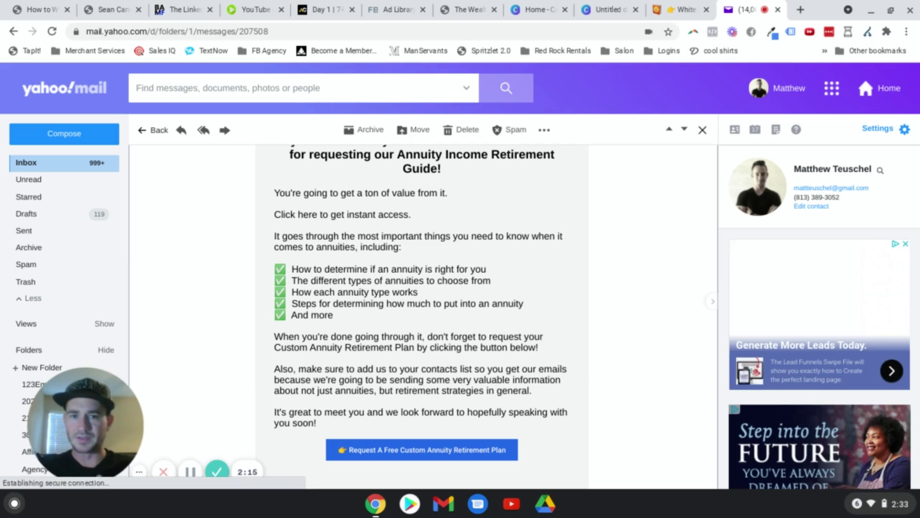
{"action": "scroll", "coordinate": [454, 328], "scroll_direction": "down", "scroll_amount": 3}
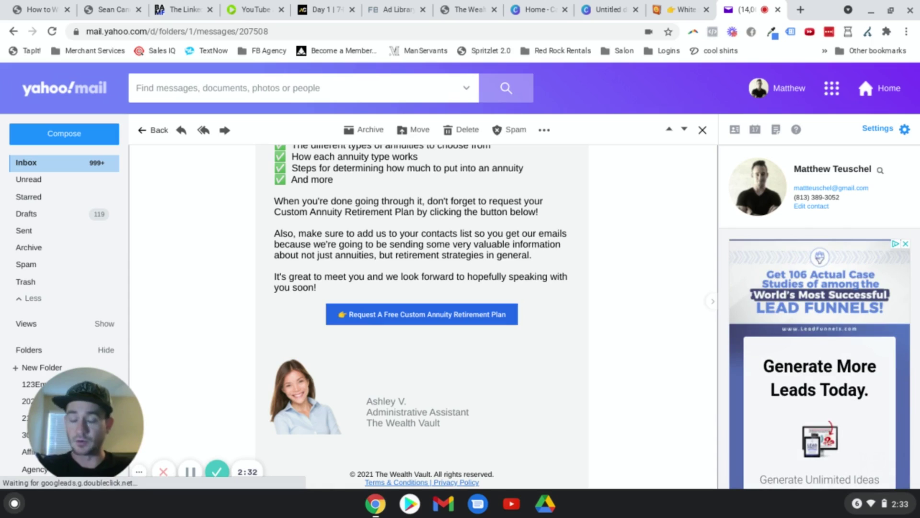
{"action": "scroll", "coordinate": [526, 294], "scroll_direction": "down", "scroll_amount": 3}
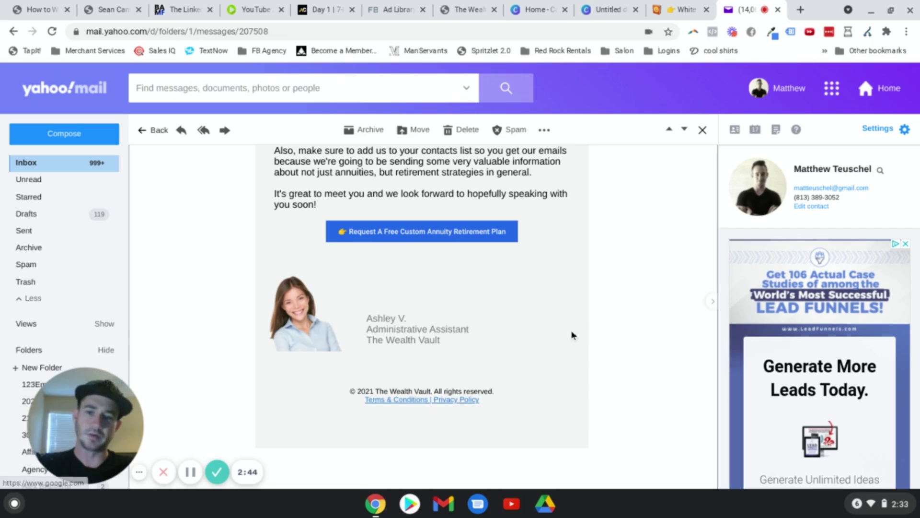
{"action": "scroll", "coordinate": [571, 330], "scroll_direction": "up", "scroll_amount": 4}
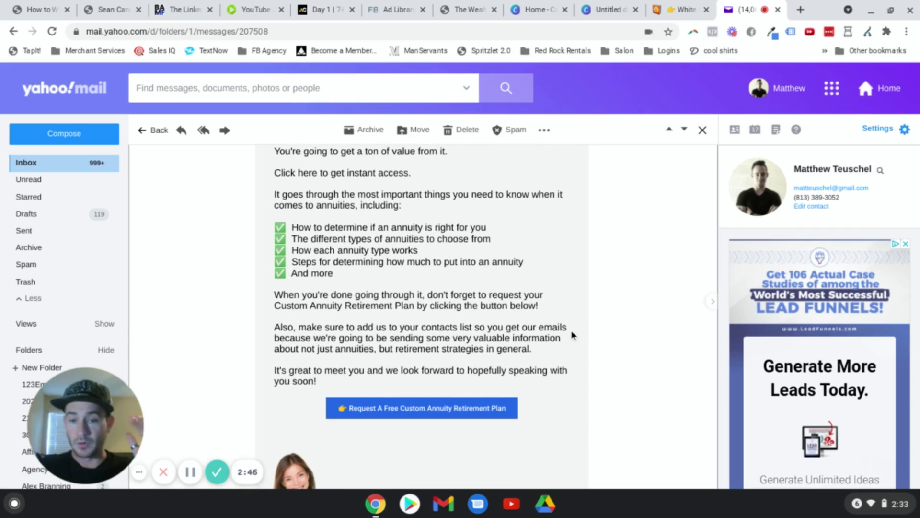
{"action": "scroll", "coordinate": [571, 336], "scroll_direction": "up", "scroll_amount": 7}
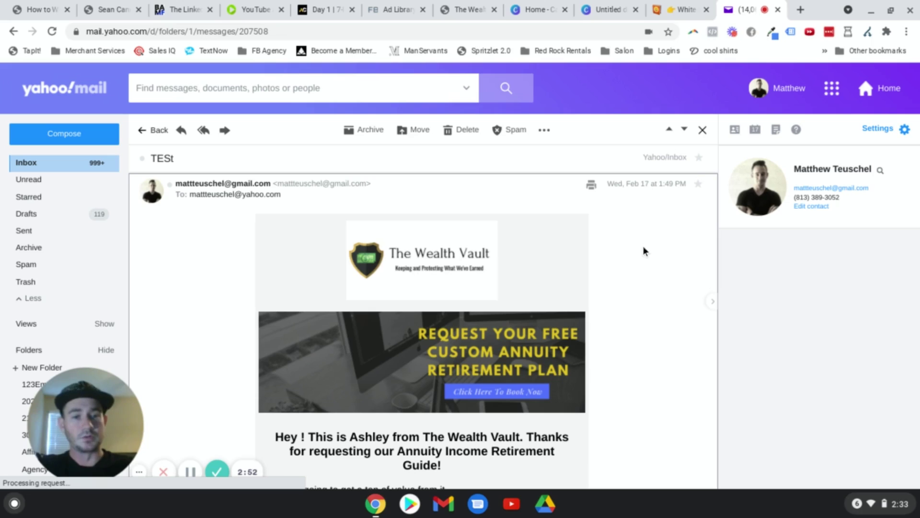
Switch to HighLevel and open the Free Guide Optin Email campaign in the Annuities folder to review its email events
{"action": "left_click", "coordinate": [472, 10]}
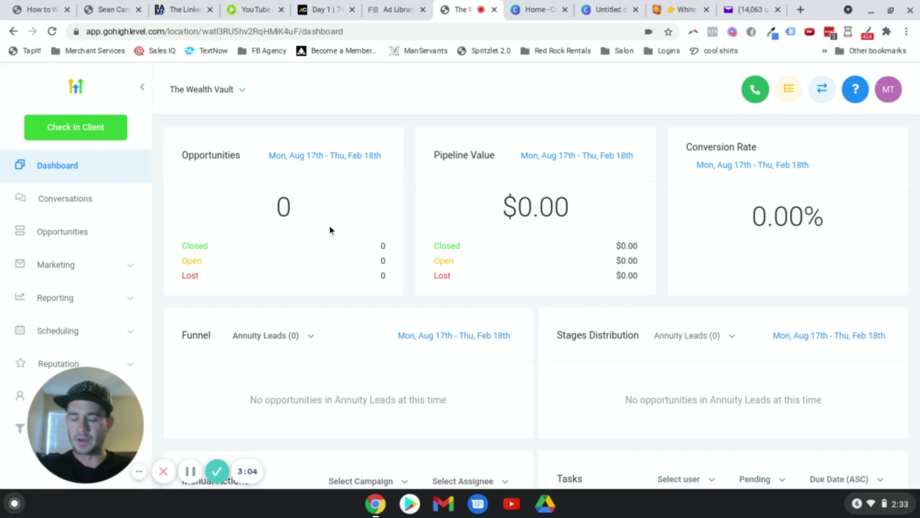
{"action": "mouse_move", "coordinate": [100, 396]}
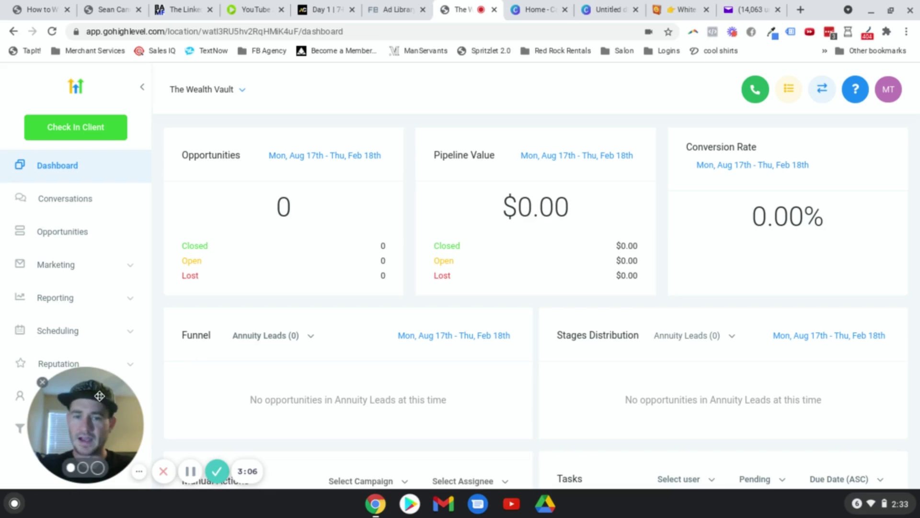
{"action": "left_click_drag", "start_coordinate": [99, 396], "coordinate": [191, 385]}
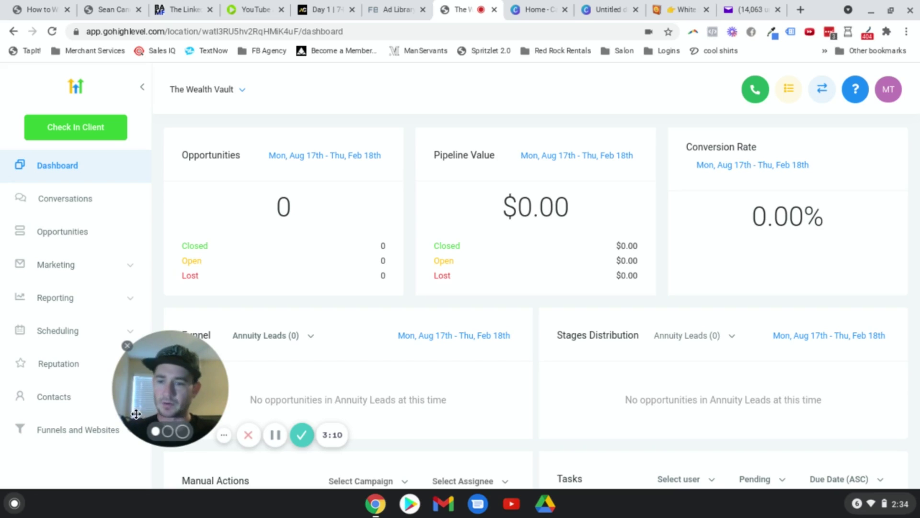
{"action": "left_click", "coordinate": [72, 267]}
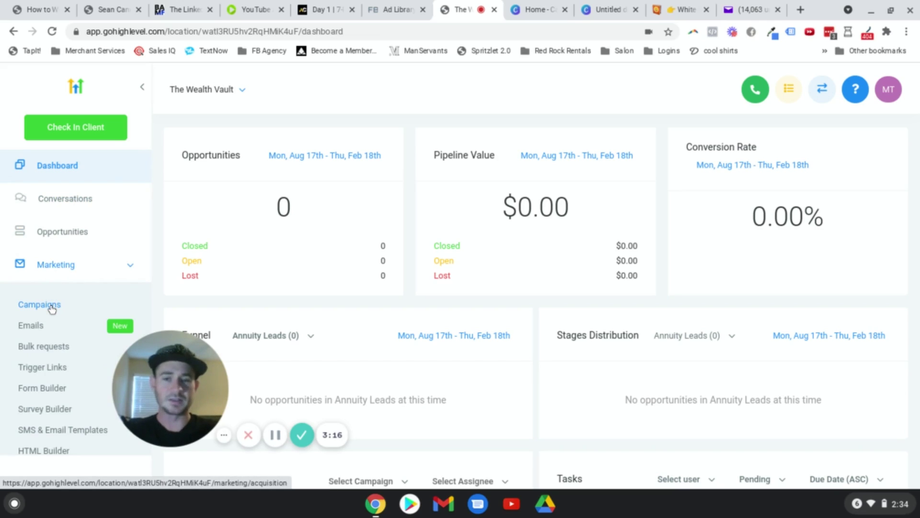
{"action": "left_click", "coordinate": [29, 305]}
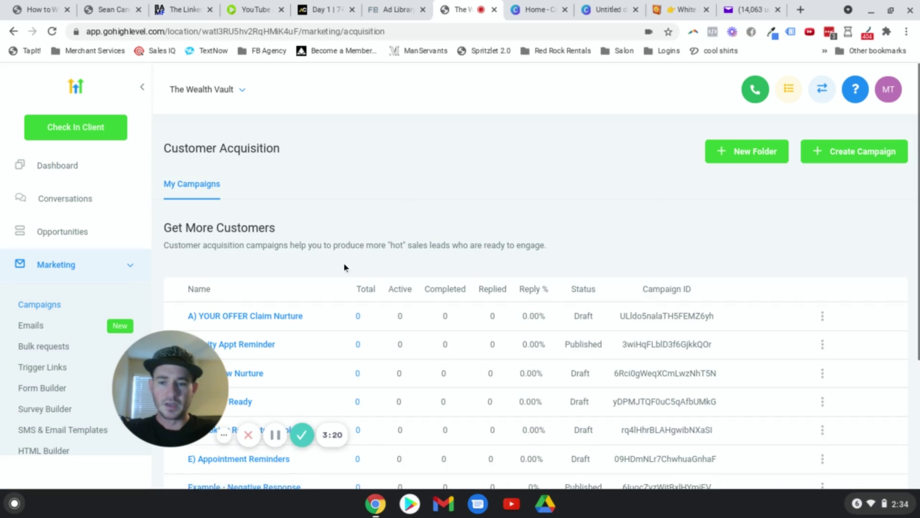
{"action": "scroll", "coordinate": [267, 276], "scroll_direction": "down", "scroll_amount": 1}
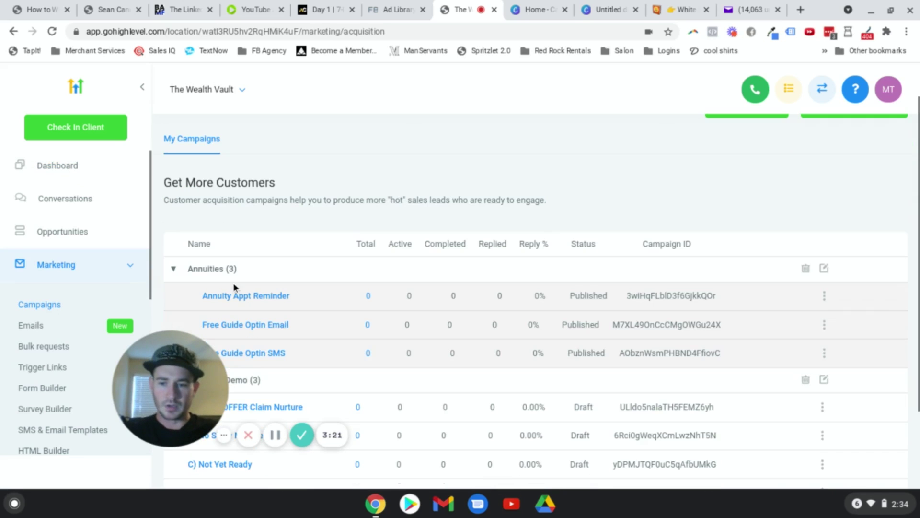
{"action": "left_click", "coordinate": [264, 326]}
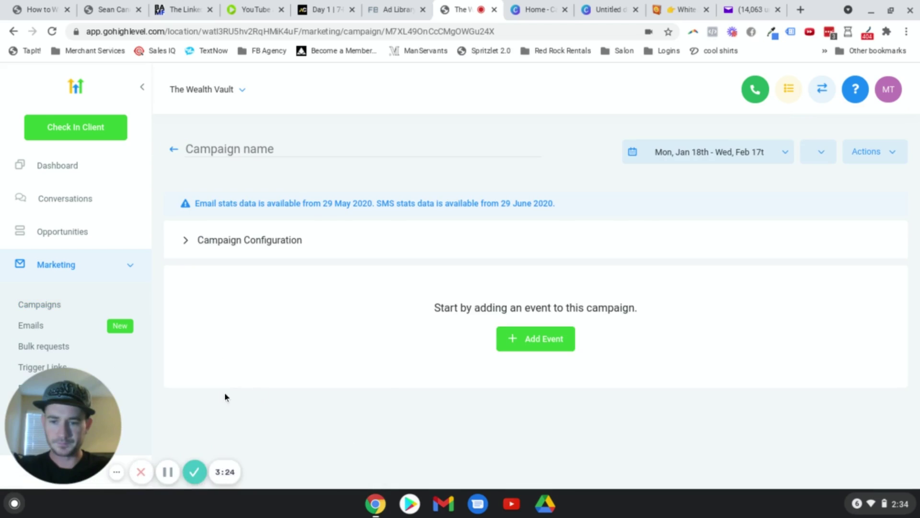
{"action": "key", "text": "ctrl+a"}
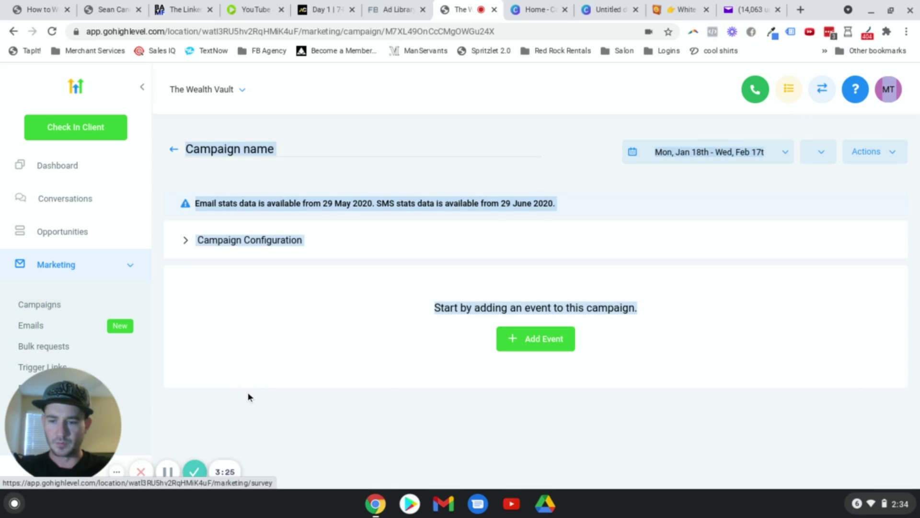
{"action": "scroll", "coordinate": [380, 337], "scroll_direction": "down", "scroll_amount": 5}
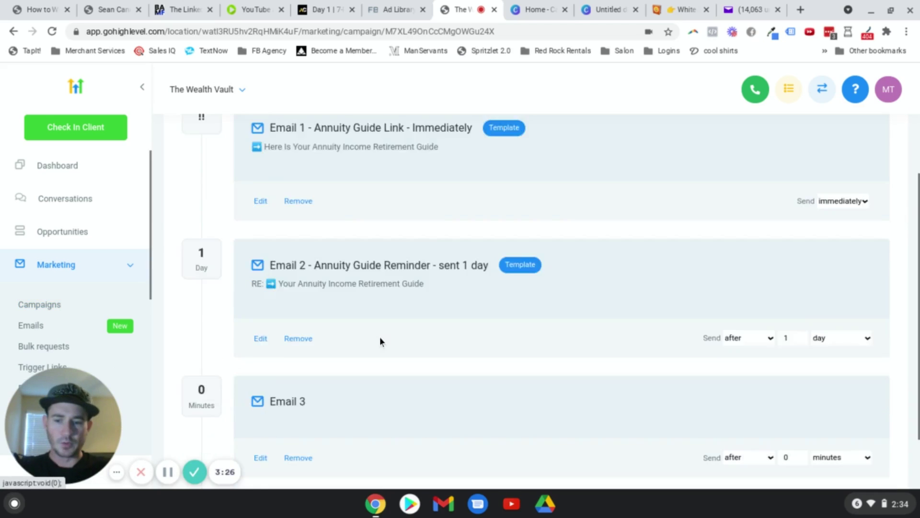
{"action": "scroll", "coordinate": [259, 336], "scroll_direction": "down", "scroll_amount": 1}
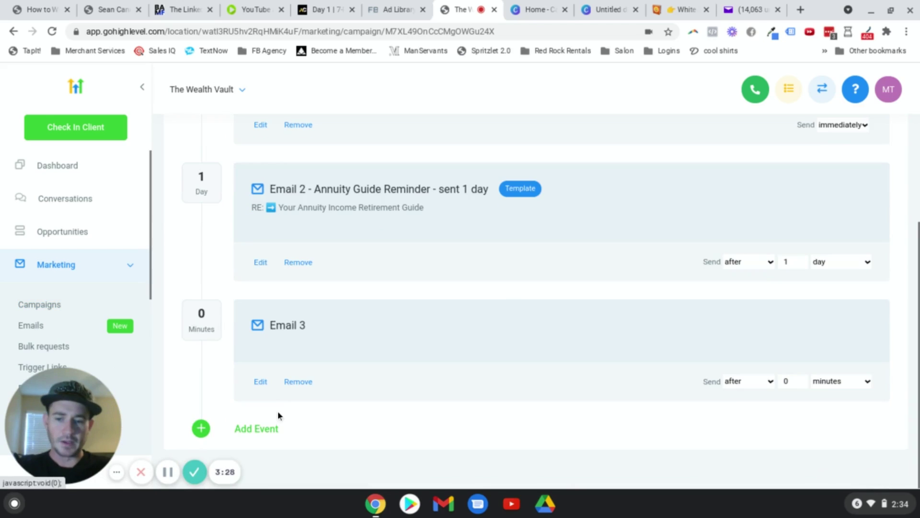
Add an email event after Email 3, check which email templates it offers, and close the composer
{"action": "left_click", "coordinate": [257, 429]}
{"action": "left_click", "coordinate": [379, 218]}
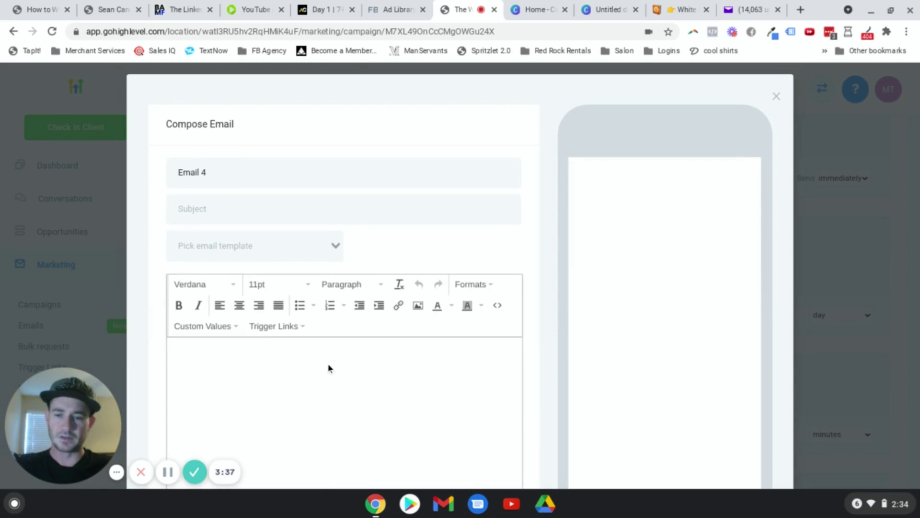
{"action": "left_click", "coordinate": [267, 247]}
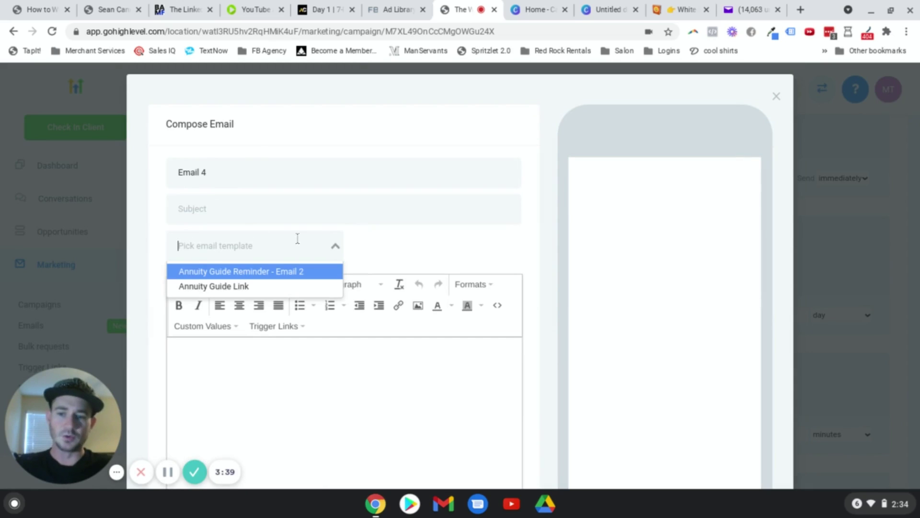
{"action": "left_click", "coordinate": [285, 372]}
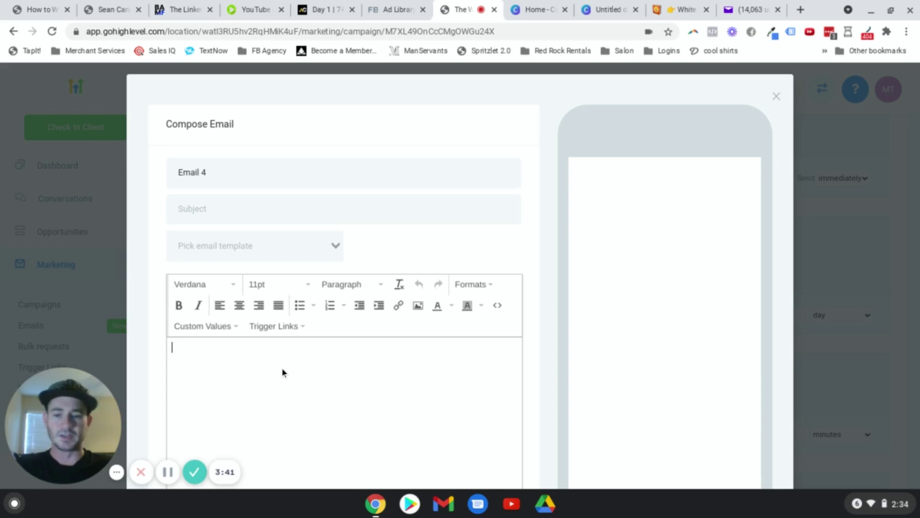
{"action": "scroll", "coordinate": [732, 255], "scroll_direction": "up", "scroll_amount": 1}
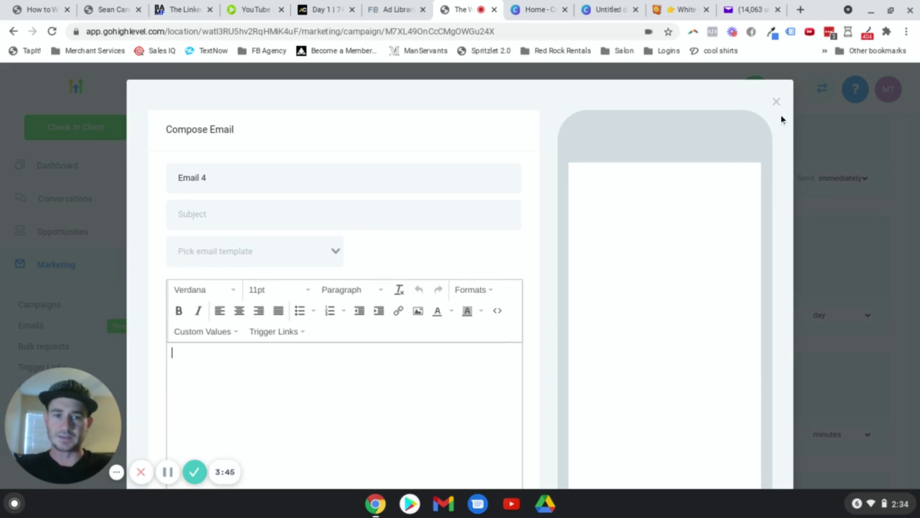
{"action": "left_click", "coordinate": [777, 102]}
{"action": "left_click_drag", "start_coordinate": [58, 425], "coordinate": [226, 386]}
{"action": "scroll", "coordinate": [72, 393], "scroll_direction": "down", "scroll_amount": 1}
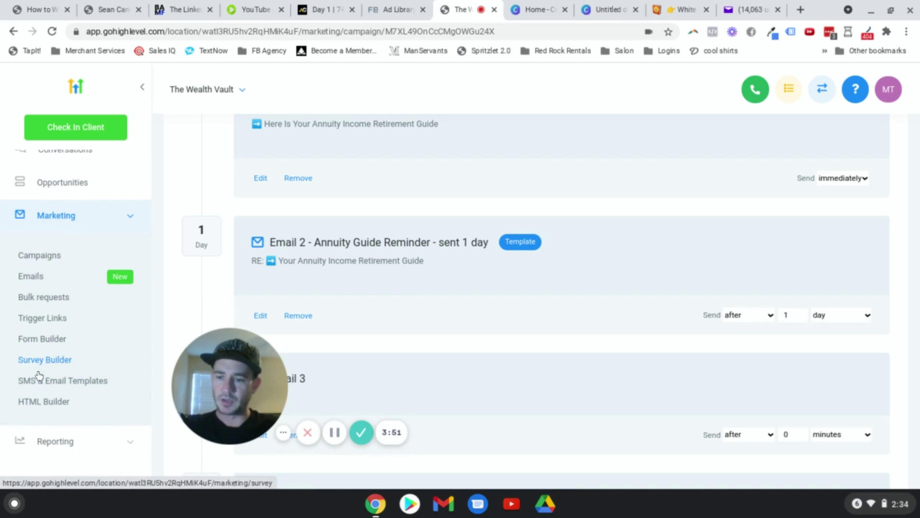
{"action": "left_click", "coordinate": [38, 402]}
{"action": "left_click_drag", "start_coordinate": [228, 386], "coordinate": [95, 393]}
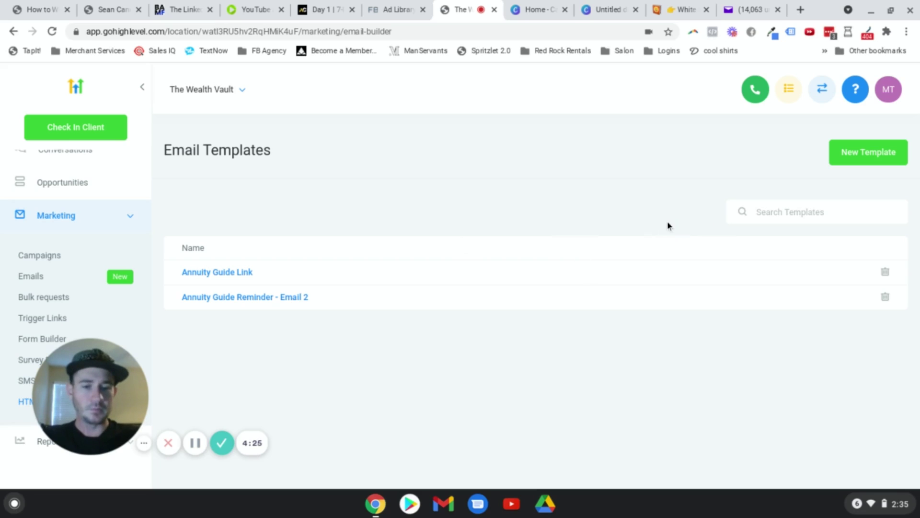
{"action": "left_click", "coordinate": [866, 154]}
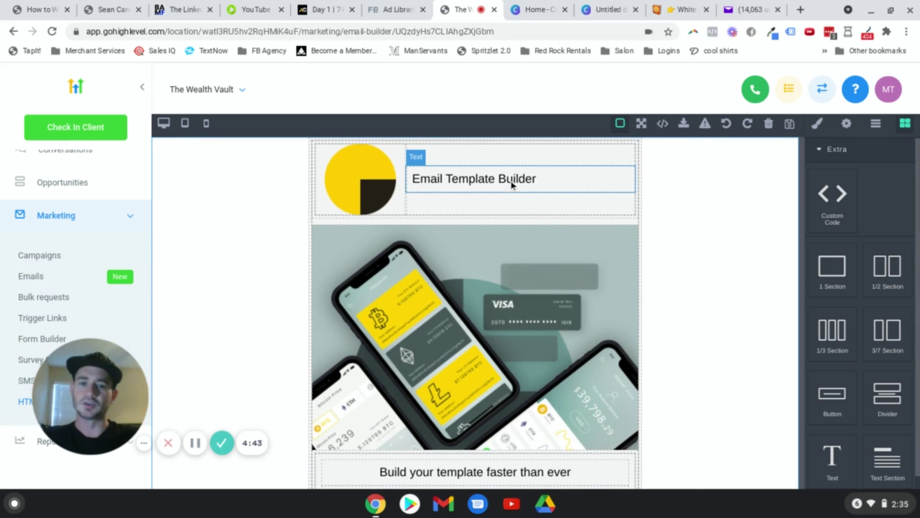
Delete the "Email Template Builder" heading and its empty table cell beside the placeholder logo
{"action": "left_click", "coordinate": [452, 178]}
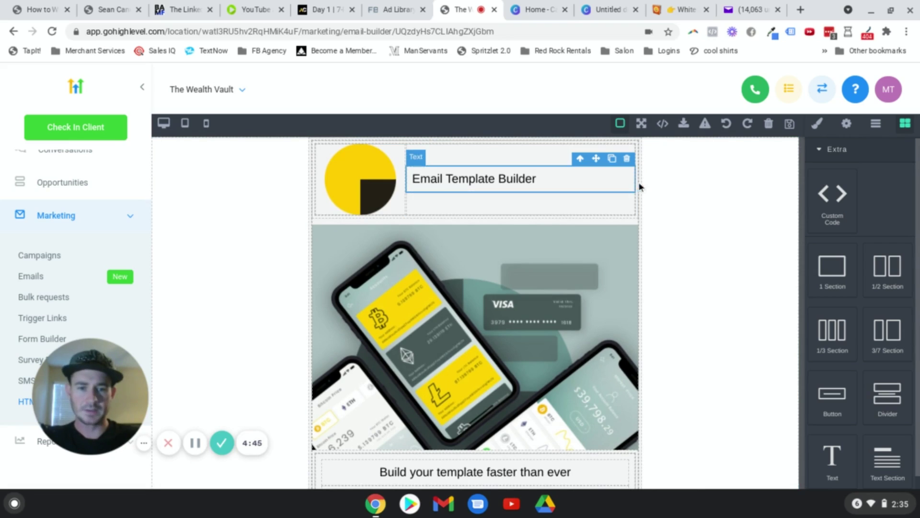
{"action": "left_click", "coordinate": [627, 160]}
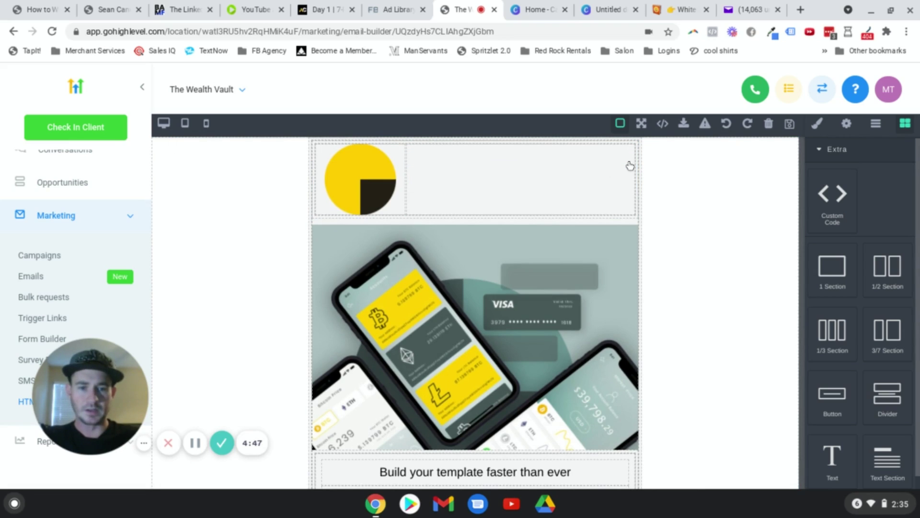
{"action": "left_click", "coordinate": [489, 171]}
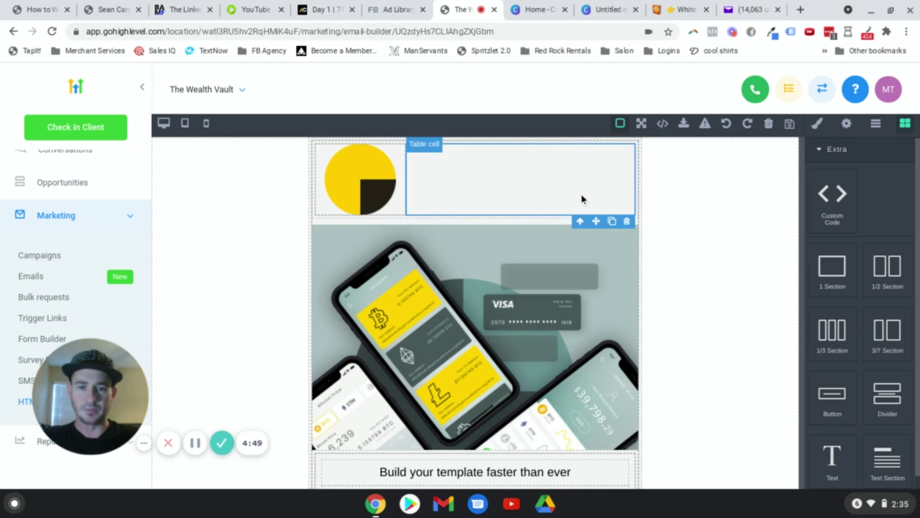
{"action": "left_click", "coordinate": [628, 221]}
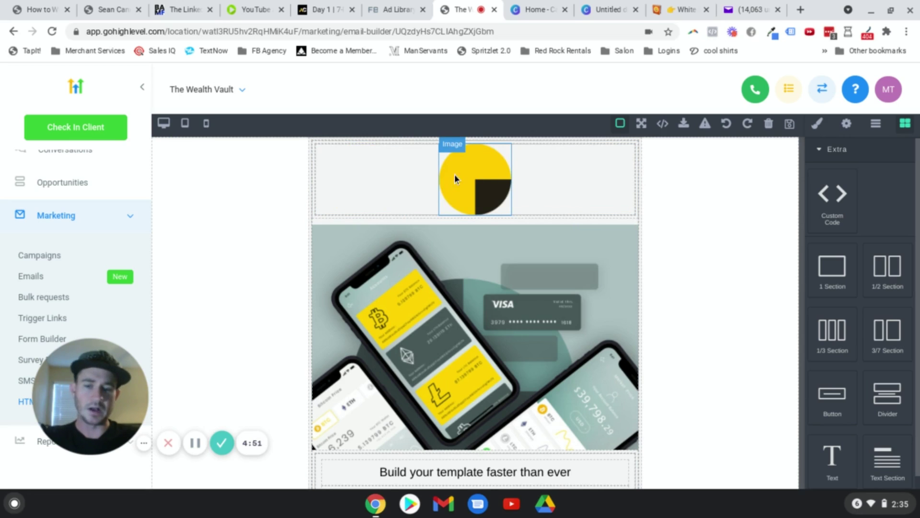
Replace the yellow circular placeholder logo with the uploaded image "Copy of wealth vault logo (3).png"
{"action": "double_click", "coordinate": [476, 187]}
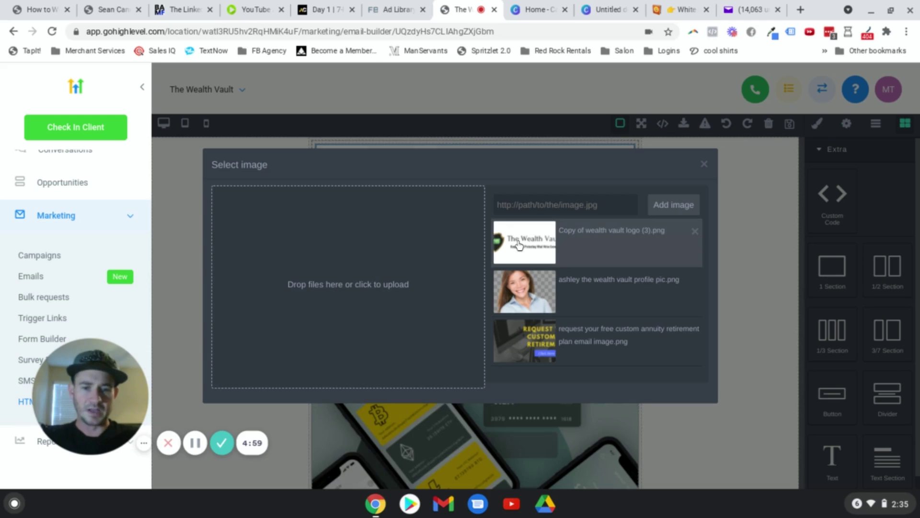
{"action": "left_click", "coordinate": [757, 239]}
{"action": "left_click", "coordinate": [578, 224]}
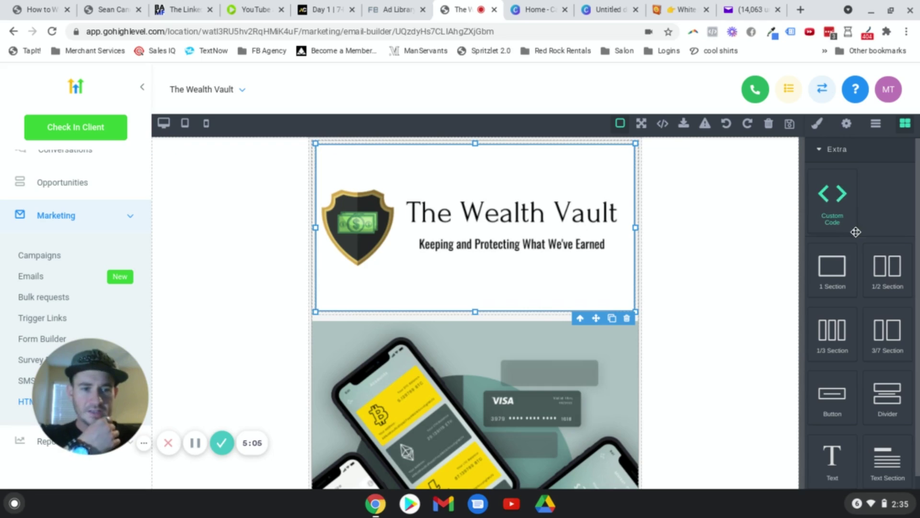
Set the width of The Wealth Vault logo image to 250 in its dimension settings
{"action": "left_click", "coordinate": [817, 124]}
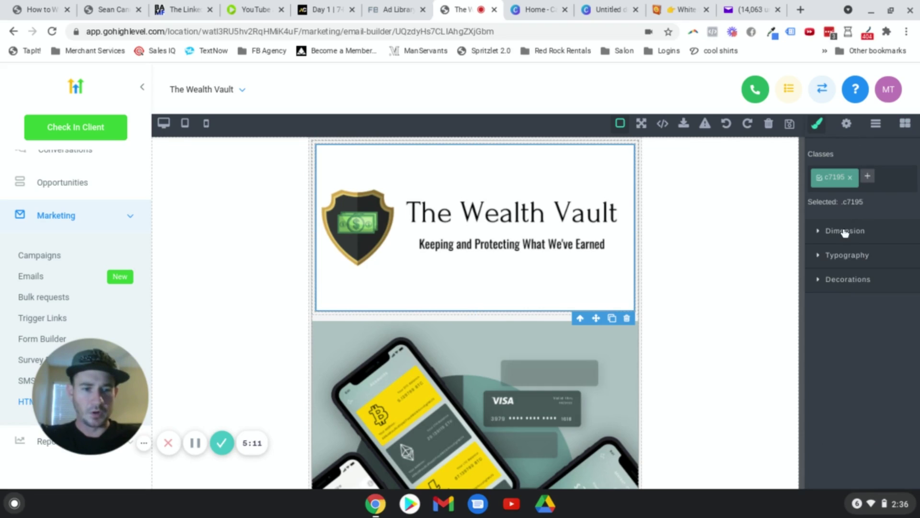
{"action": "left_click", "coordinate": [841, 232]}
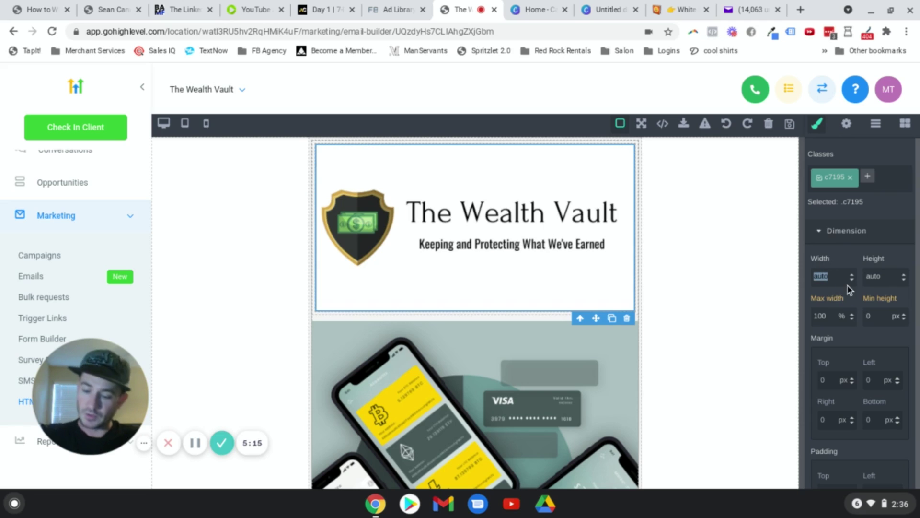
{"action": "type", "text": "250"}
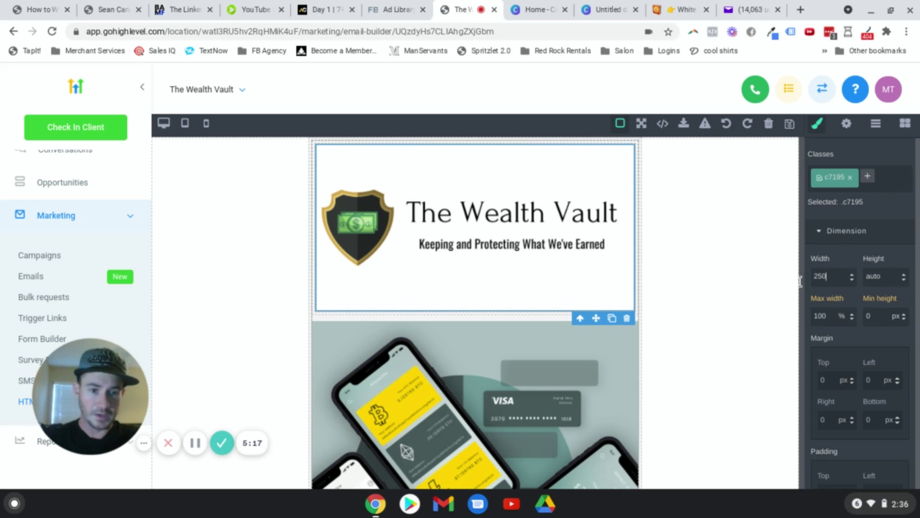
{"action": "left_click", "coordinate": [752, 258]}
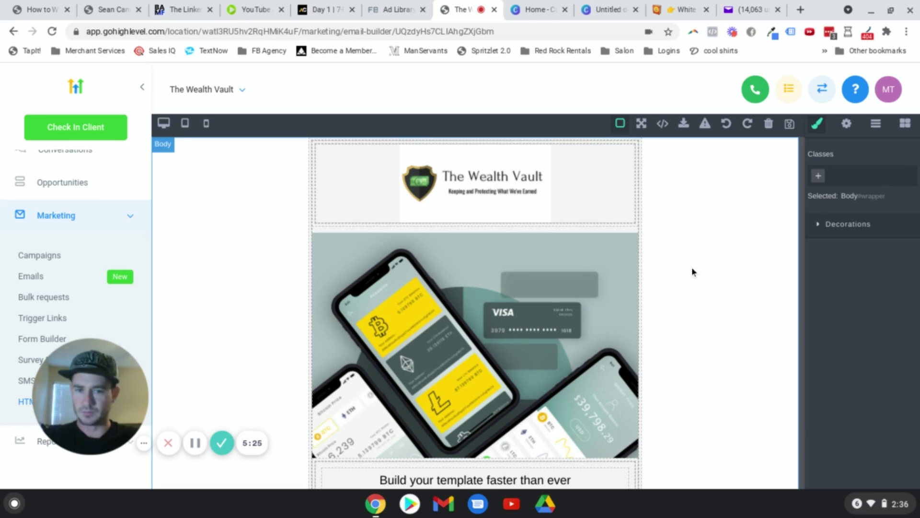
Close the old untitled design, switch to Canva's home page and create a custom-size design of 650 x 200 px
{"action": "scroll", "coordinate": [508, 300], "scroll_direction": "down", "scroll_amount": 1}
{"action": "scroll", "coordinate": [499, 295], "scroll_direction": "down", "scroll_amount": 1}
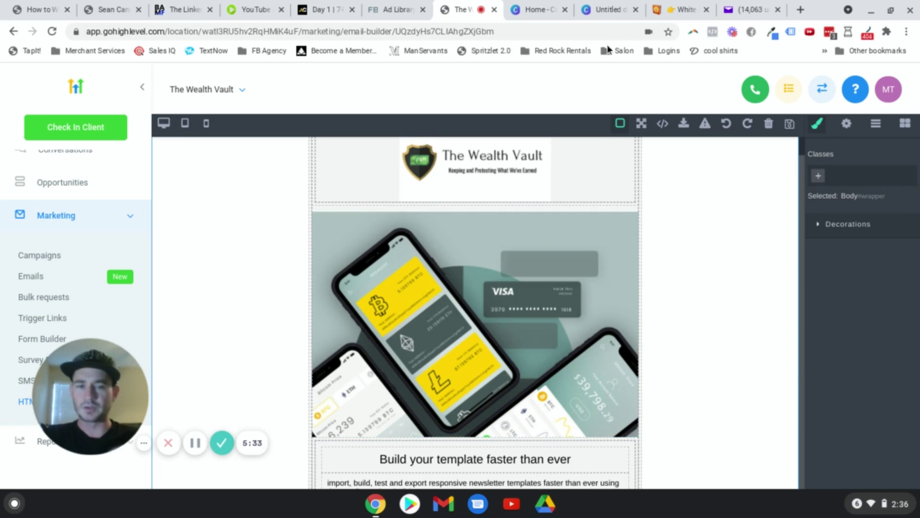
{"action": "left_click", "coordinate": [636, 9]}
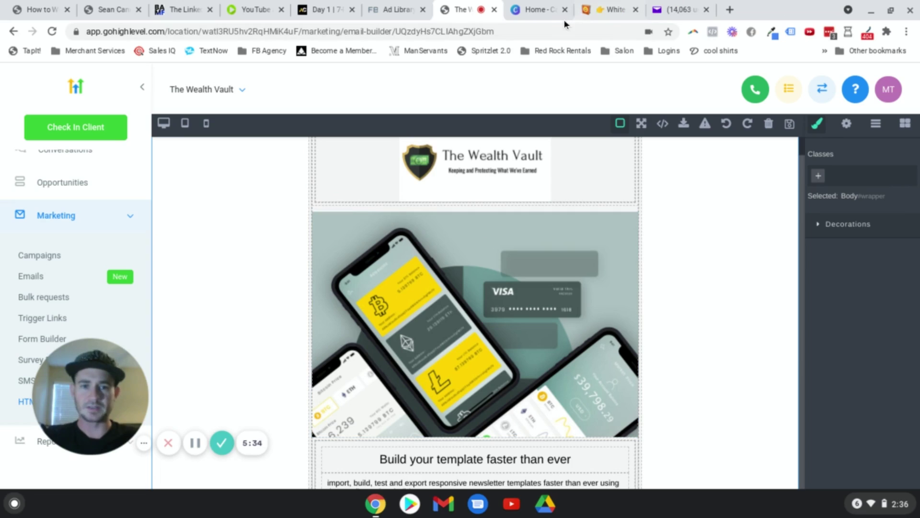
{"action": "left_click", "coordinate": [539, 10]}
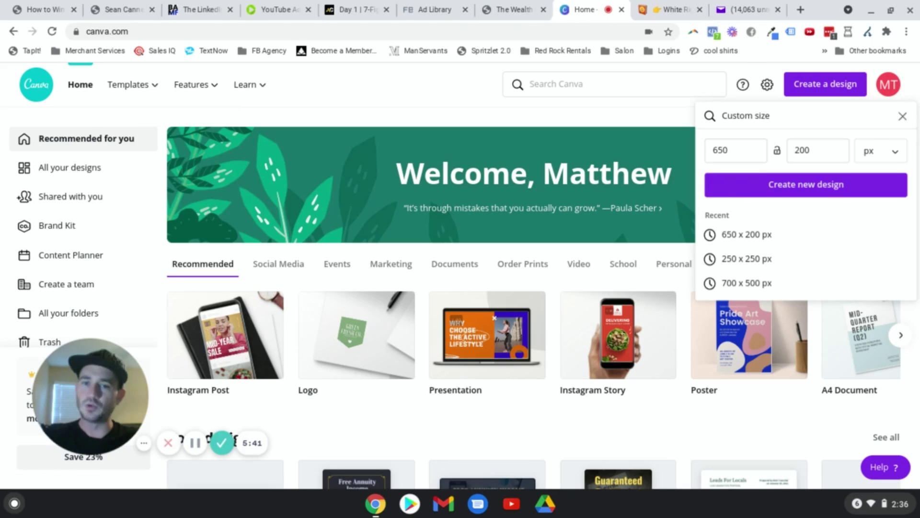
{"action": "left_click", "coordinate": [903, 118]}
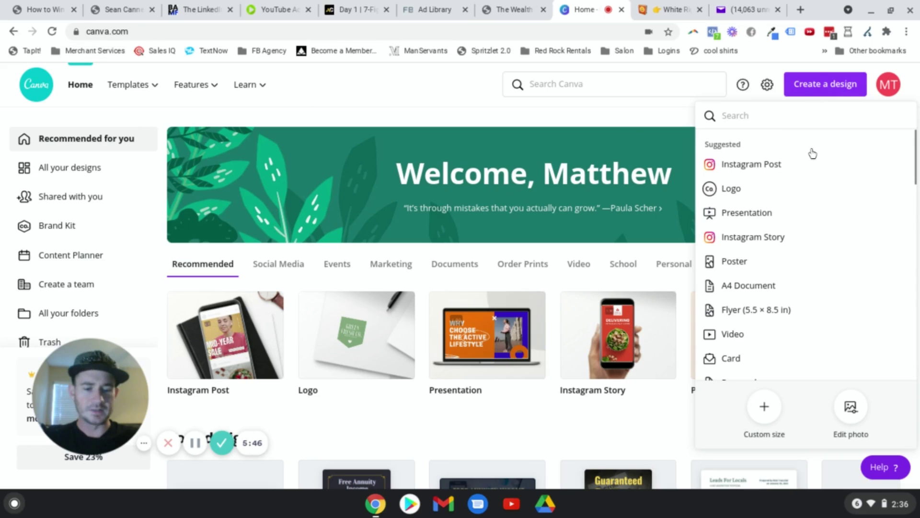
{"action": "left_click", "coordinate": [766, 407]}
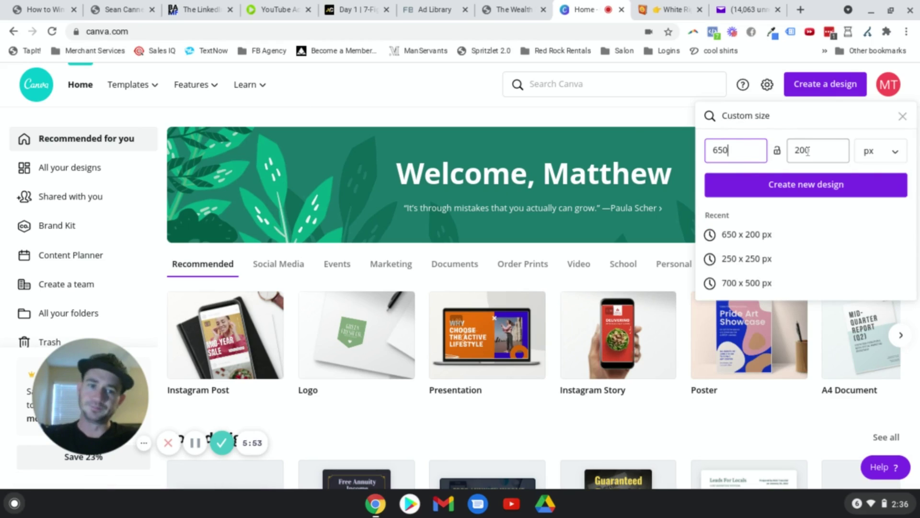
{"action": "left_click", "coordinate": [810, 186]}
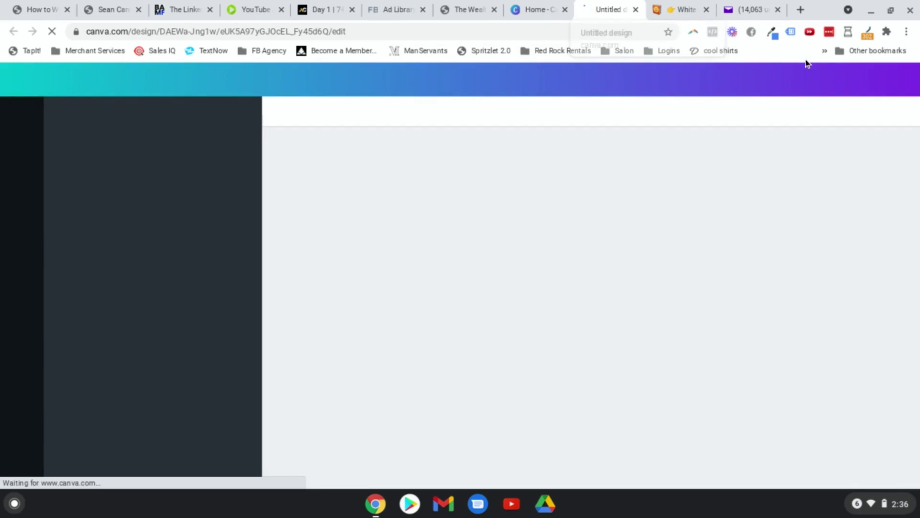
Check the banner in the sample Yahoo email, return to the Canva design and apply the "It's not about ideas" template
{"action": "left_click", "coordinate": [757, 9]}
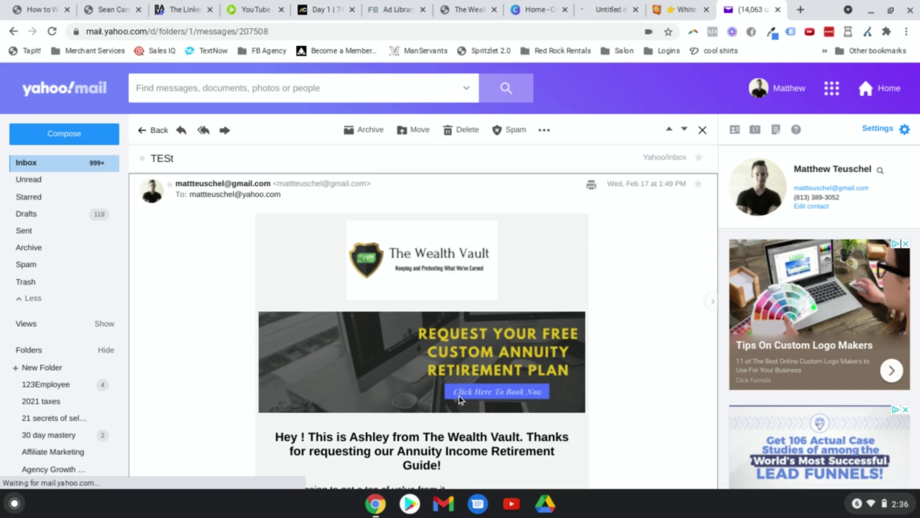
{"action": "left_click", "coordinate": [620, 12]}
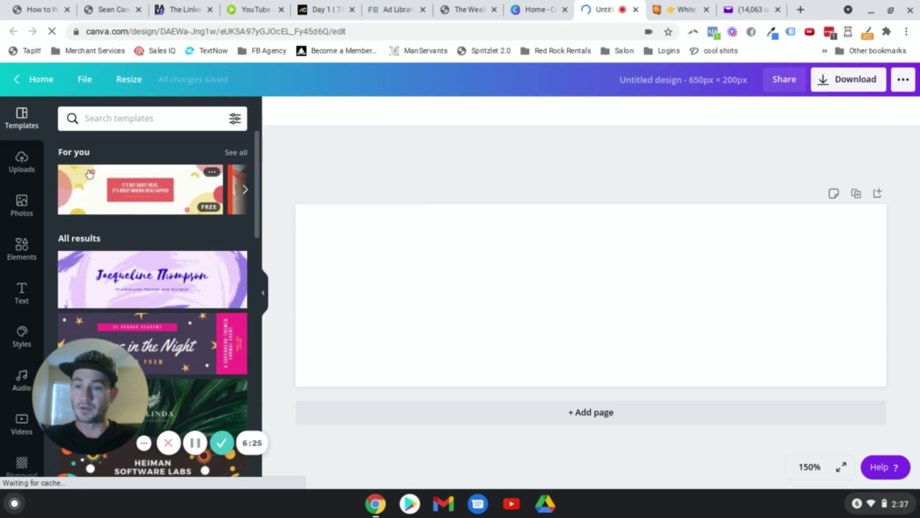
{"action": "left_click", "coordinate": [133, 185]}
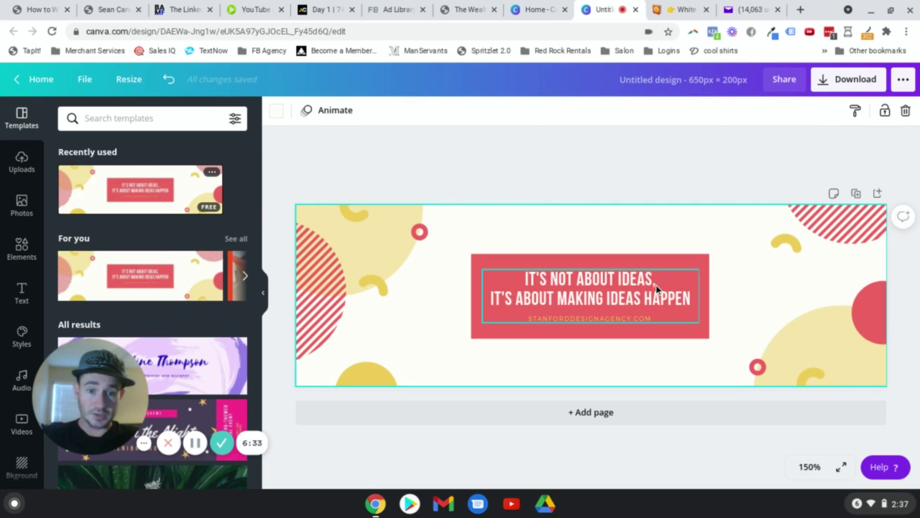
Ungroup the banner's headline and website text and select the website line on its own
{"action": "left_click", "coordinate": [628, 283]}
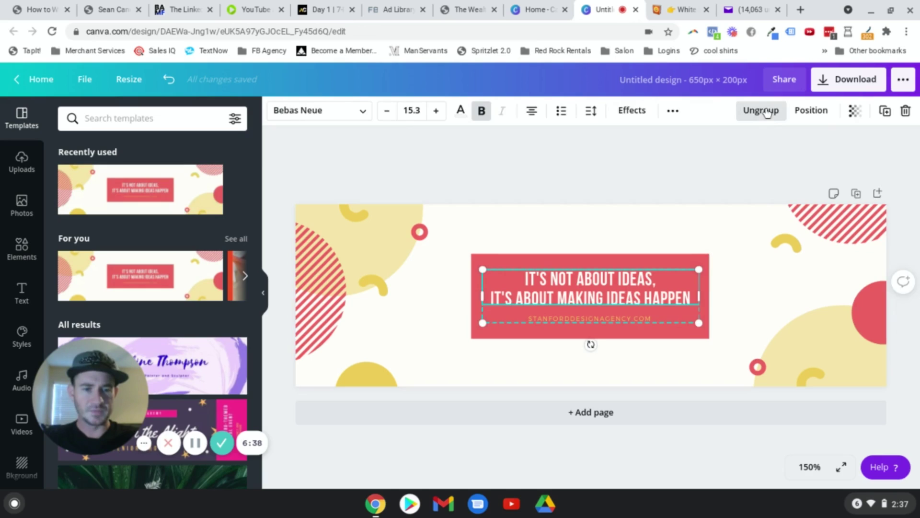
{"action": "left_click", "coordinate": [762, 111]}
{"action": "left_click", "coordinate": [618, 157]}
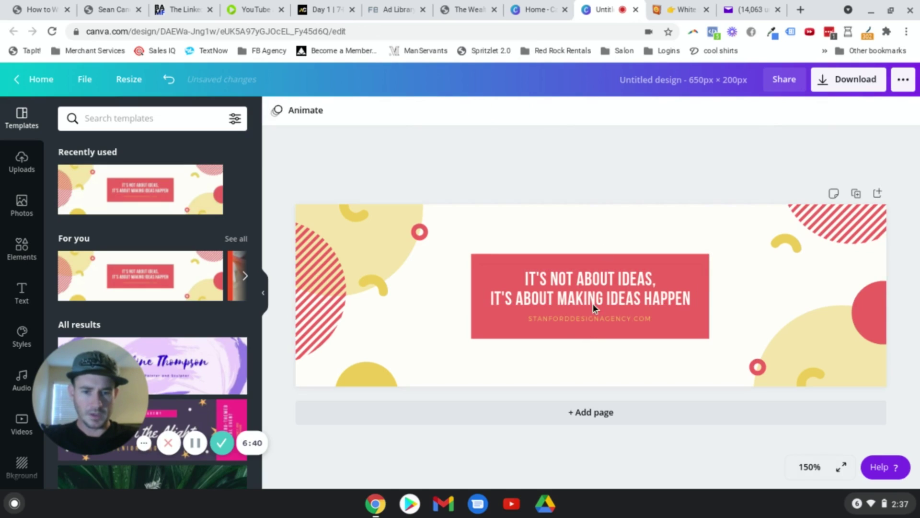
{"action": "left_click", "coordinate": [544, 318]}
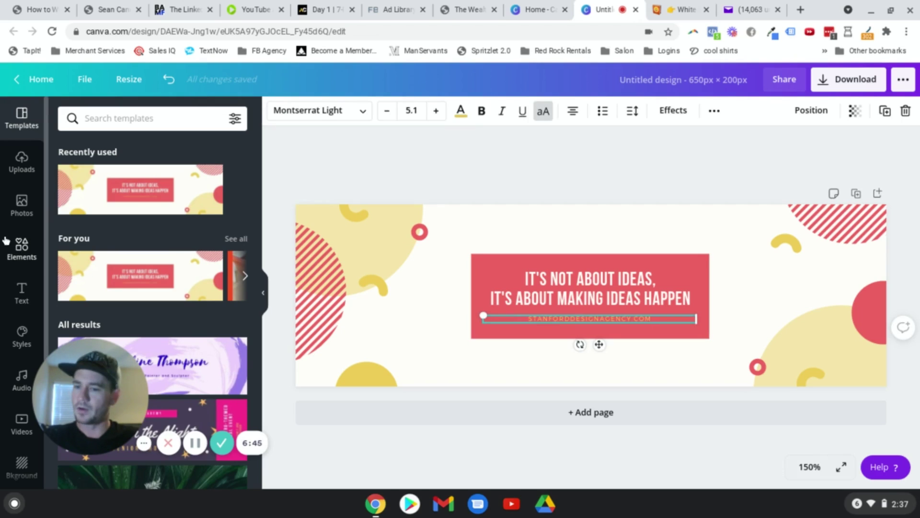
Add a square shape and resize it into a button-like rectangle around the website line
{"action": "left_click", "coordinate": [20, 250]}
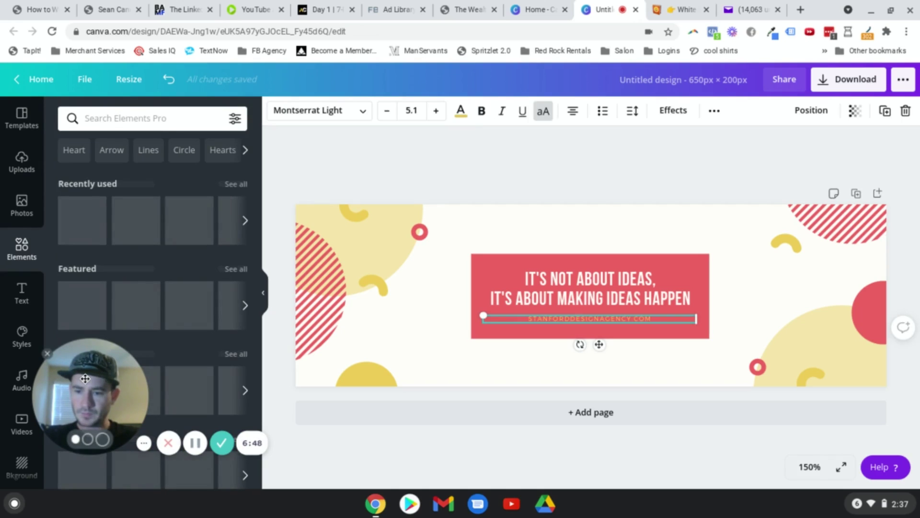
{"action": "left_click_drag", "start_coordinate": [84, 378], "coordinate": [141, 283]}
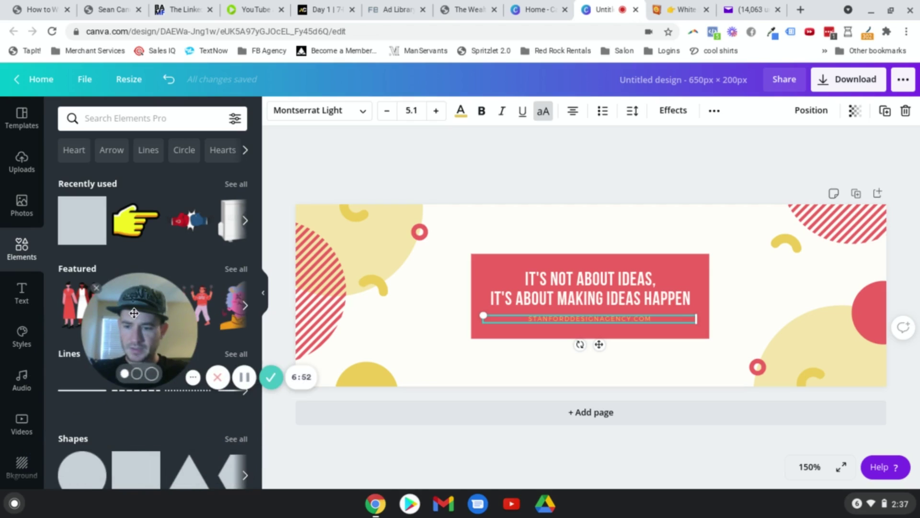
{"action": "left_click", "coordinate": [131, 471]}
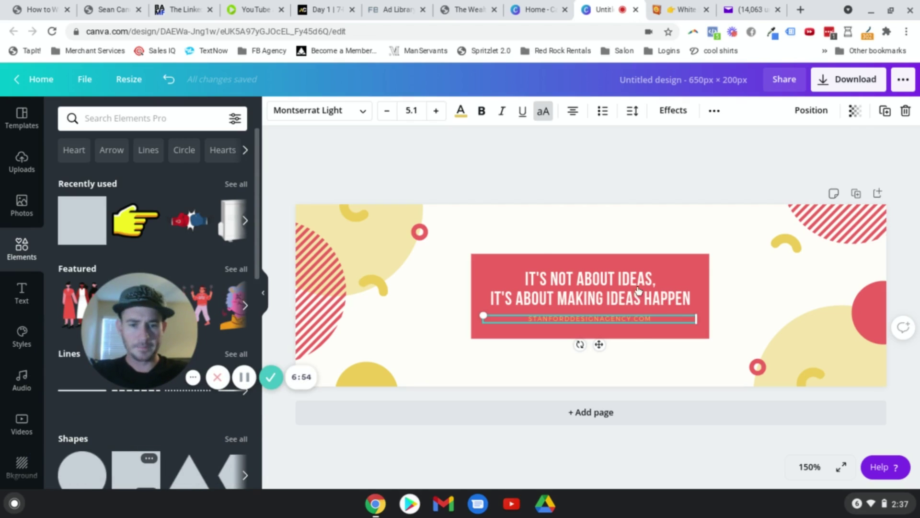
{"action": "left_click_drag", "start_coordinate": [641, 246], "coordinate": [660, 330]}
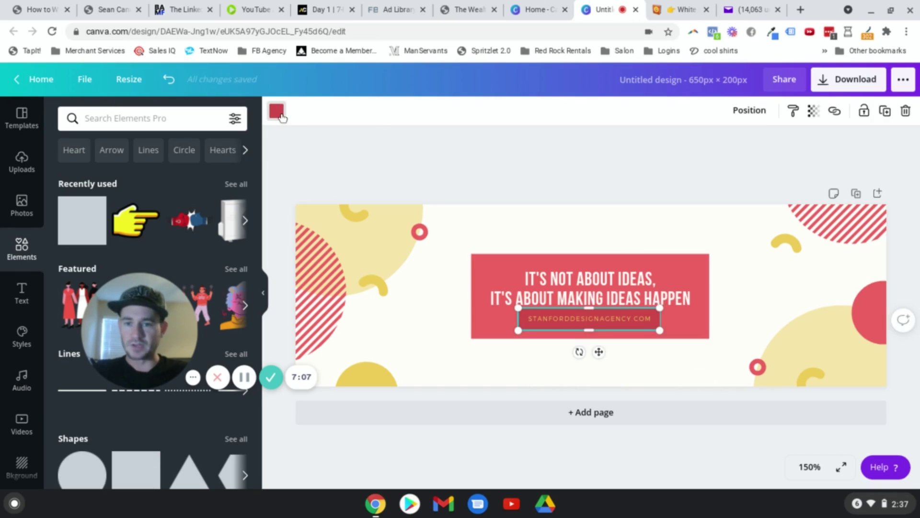
Recolour the button rectangle blue and check its forward and backward position options
{"action": "left_click", "coordinate": [277, 111]}
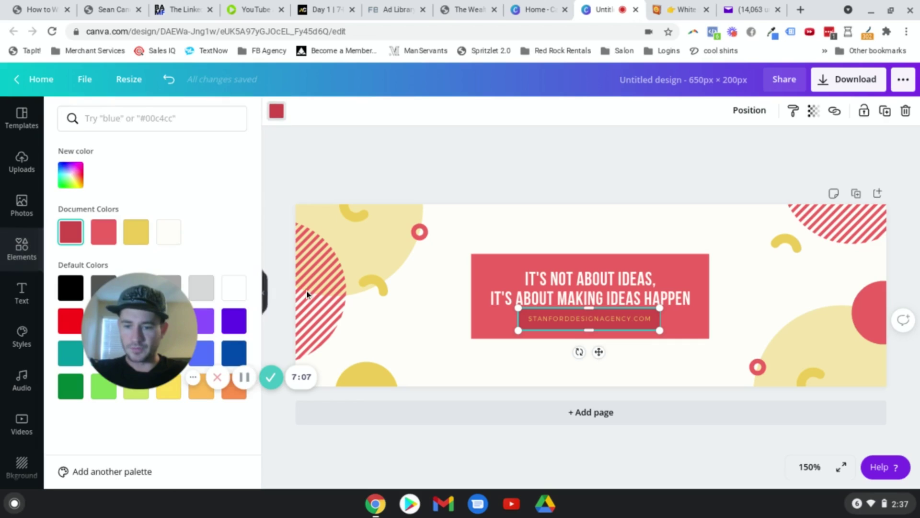
{"action": "left_click", "coordinate": [202, 354]}
{"action": "left_click_drag", "start_coordinate": [128, 322], "coordinate": [94, 389]}
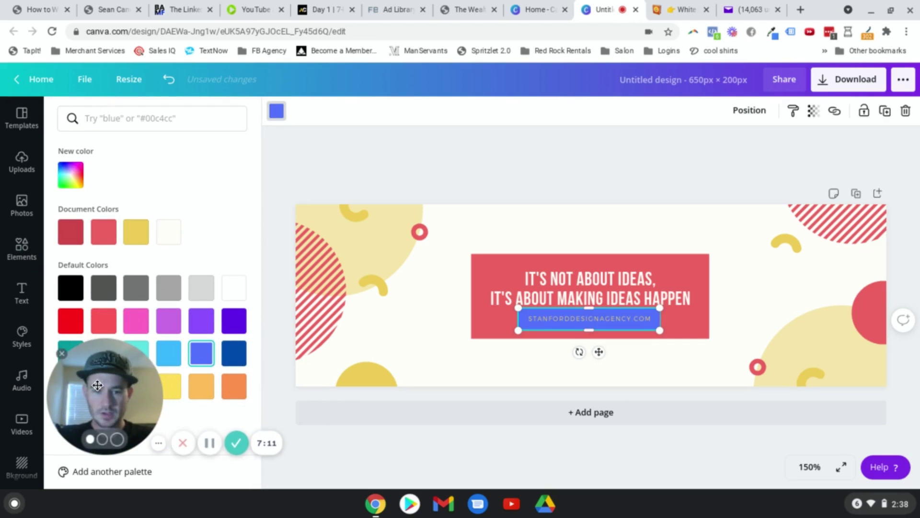
{"action": "left_click", "coordinate": [750, 110]}
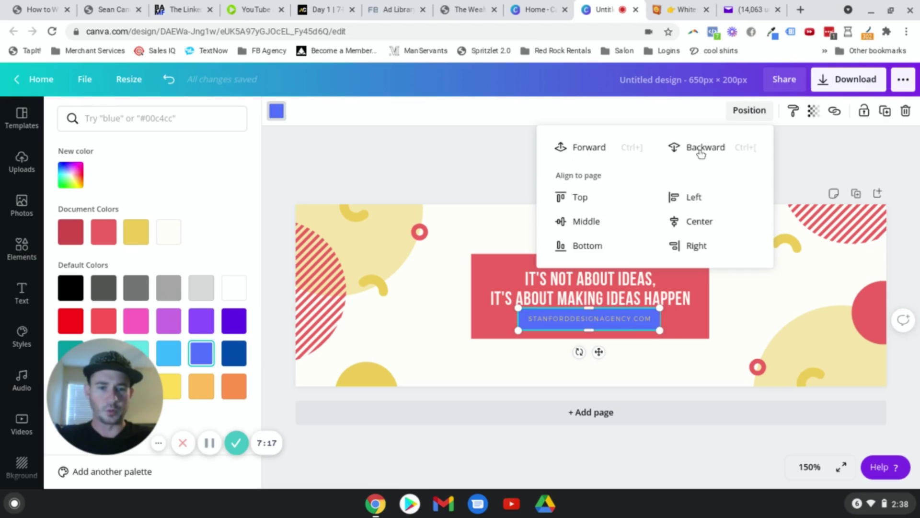
{"action": "key", "text": "Escape"}
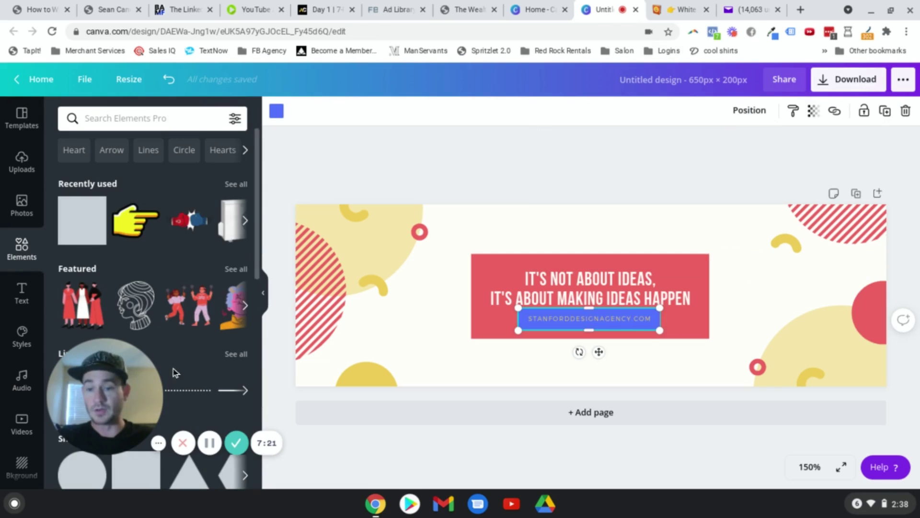
Return to the HighLevel email builder and replace the phone placeholder image with "request your free custom annuity retirement plan email image.png"
{"action": "left_click", "coordinate": [459, 10]}
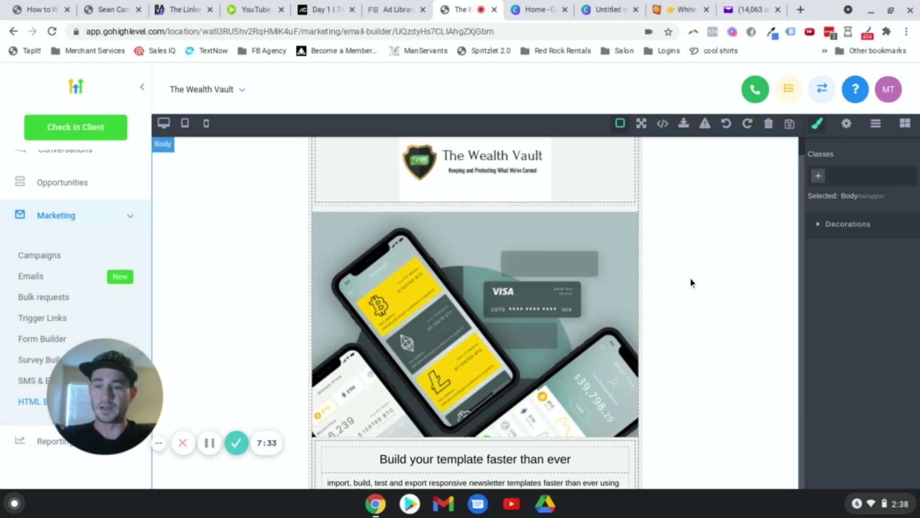
{"action": "mouse_move", "coordinate": [95, 412]}
{"action": "left_click_drag", "start_coordinate": [95, 412], "coordinate": [58, 441]}
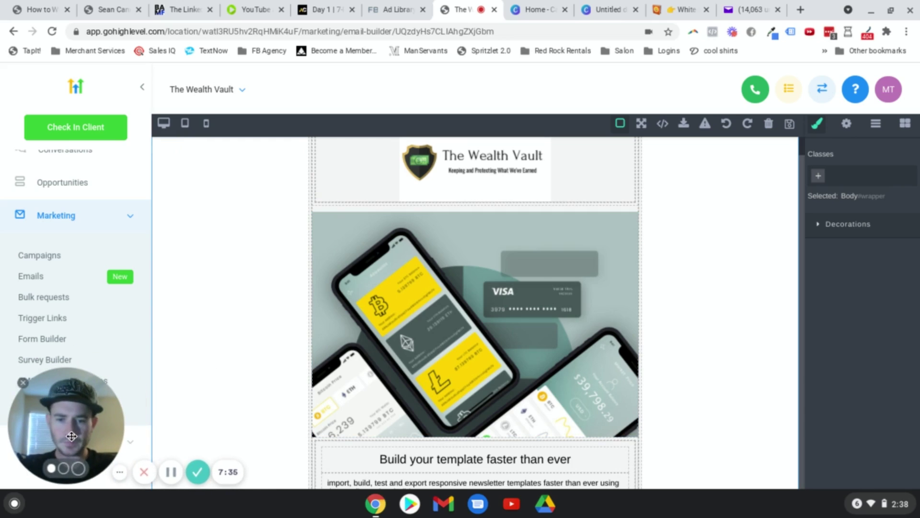
{"action": "double_click", "coordinate": [522, 284]}
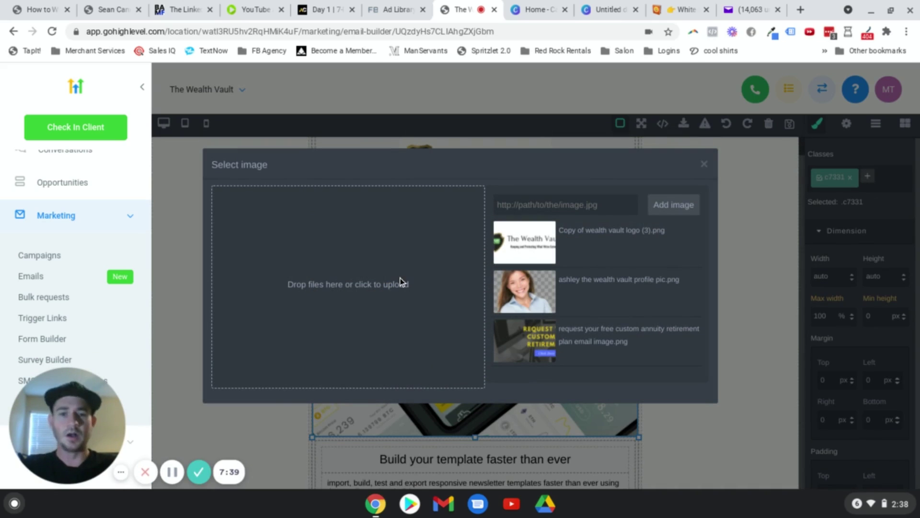
{"action": "left_click", "coordinate": [530, 328]}
{"action": "left_click", "coordinate": [766, 261]}
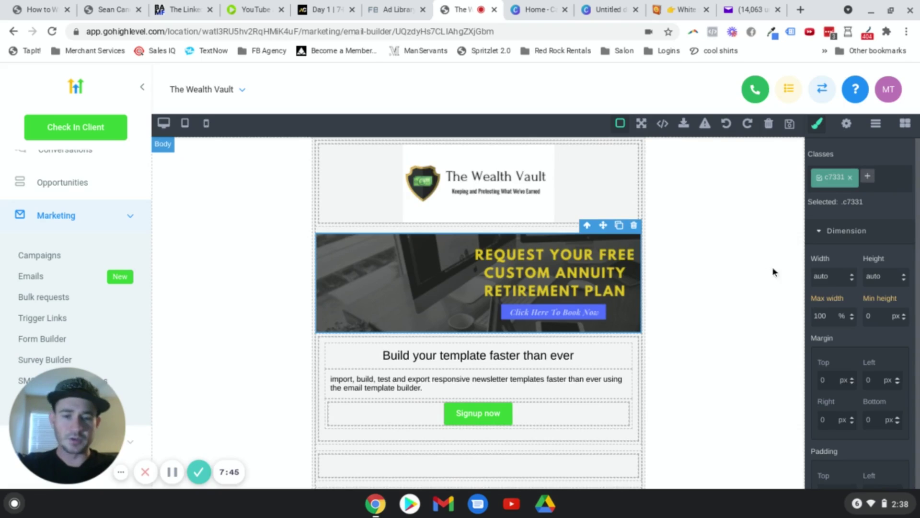
Check the annuity banner image's component settings for a link option
{"action": "left_click", "coordinate": [566, 277]}
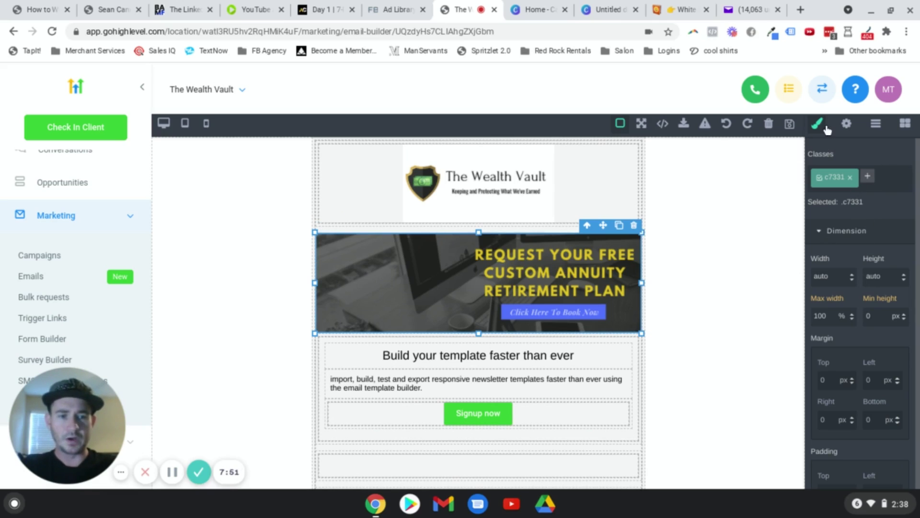
{"action": "left_click", "coordinate": [847, 125]}
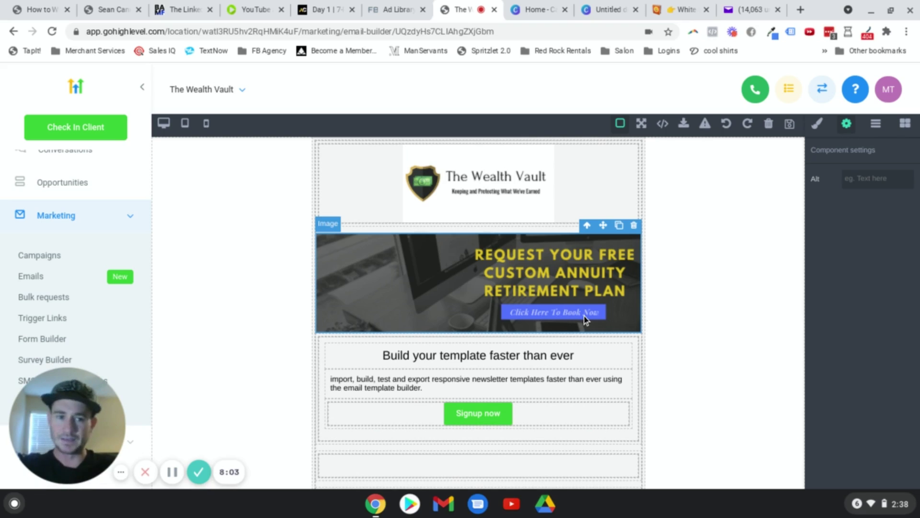
{"action": "left_click", "coordinate": [744, 213]}
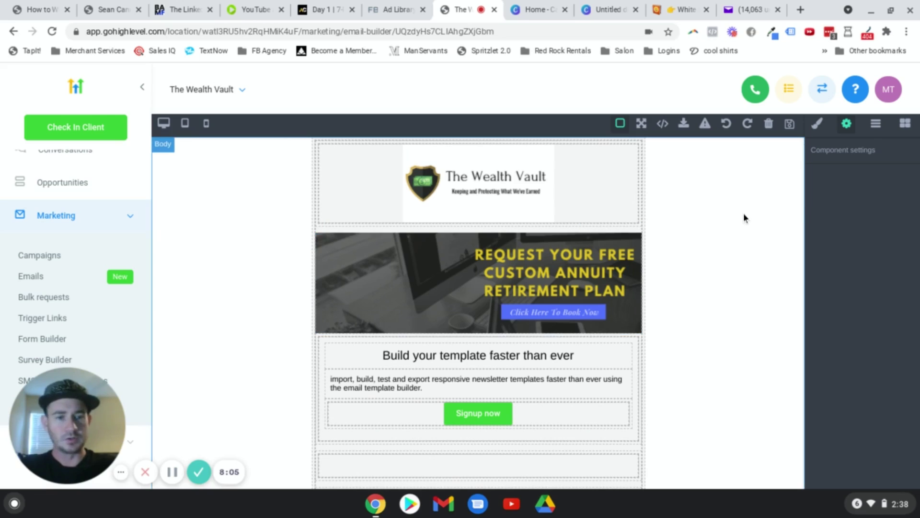
Insert a Link Block directly above the annuity banner image
{"action": "left_click", "coordinate": [905, 123]}
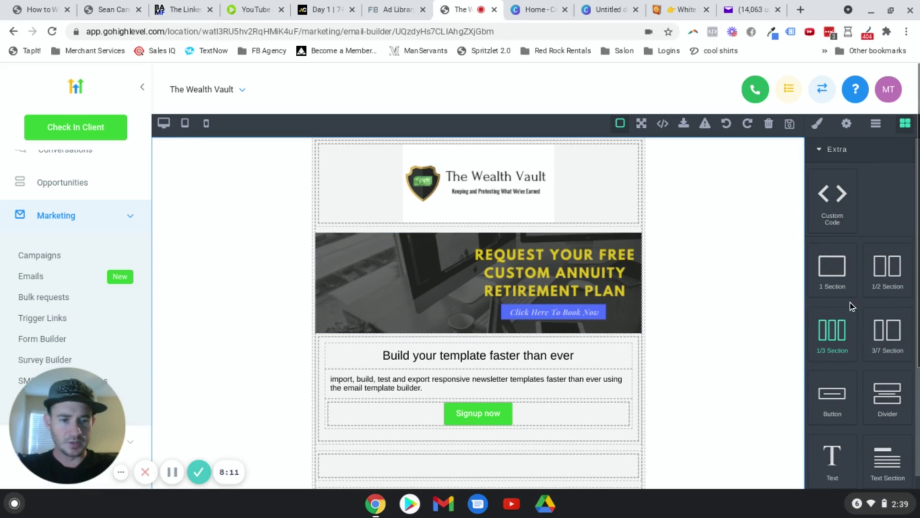
{"action": "scroll", "coordinate": [852, 307], "scroll_direction": "down", "scroll_amount": 2}
{"action": "scroll", "coordinate": [871, 349], "scroll_direction": "down", "scroll_amount": 3}
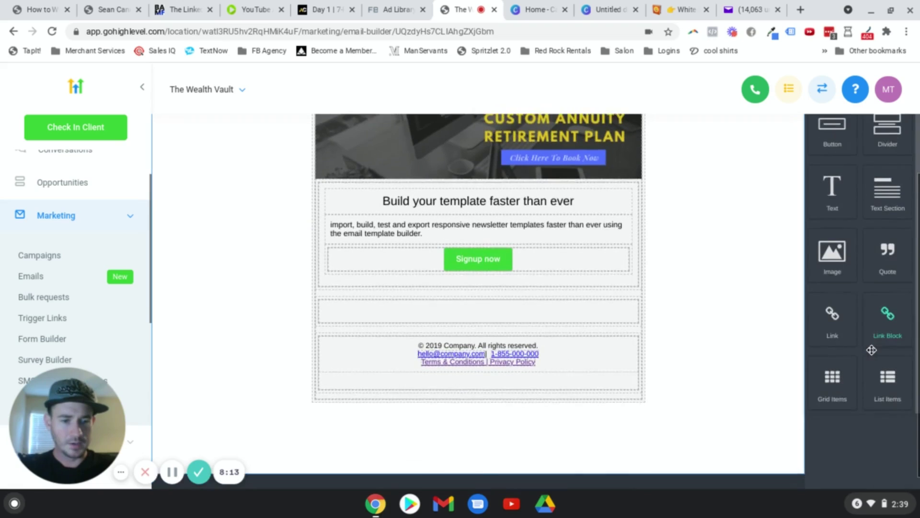
{"action": "scroll", "coordinate": [749, 281], "scroll_direction": "up", "scroll_amount": 2}
{"action": "left_click_drag", "start_coordinate": [894, 407], "coordinate": [327, 182]}
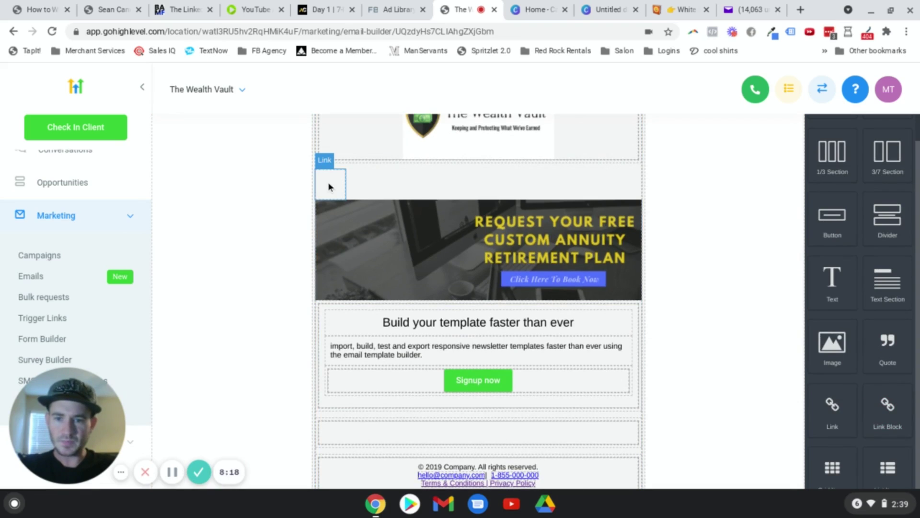
Move the annuity banner image into the new link block
{"action": "left_click", "coordinate": [515, 238]}
{"action": "left_click_drag", "start_coordinate": [602, 192], "coordinate": [443, 182]}
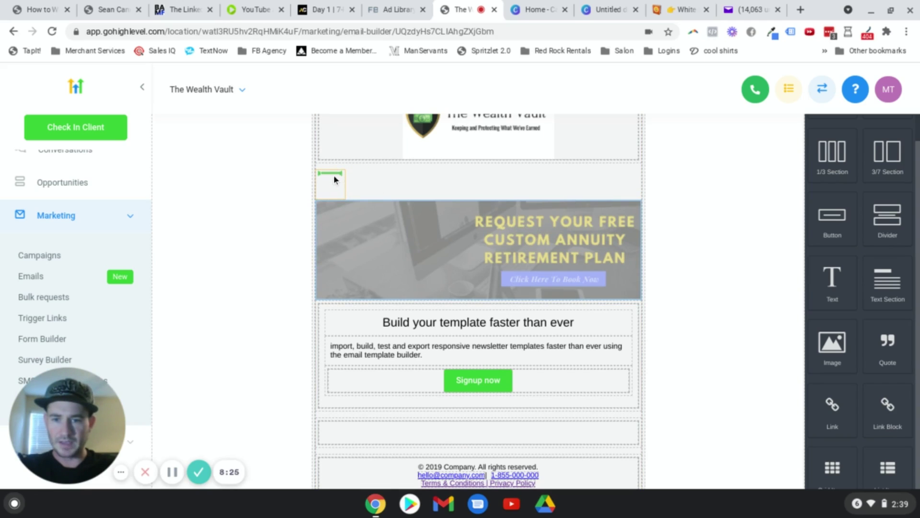
{"action": "left_click_drag", "start_coordinate": [335, 180], "coordinate": [335, 179]}
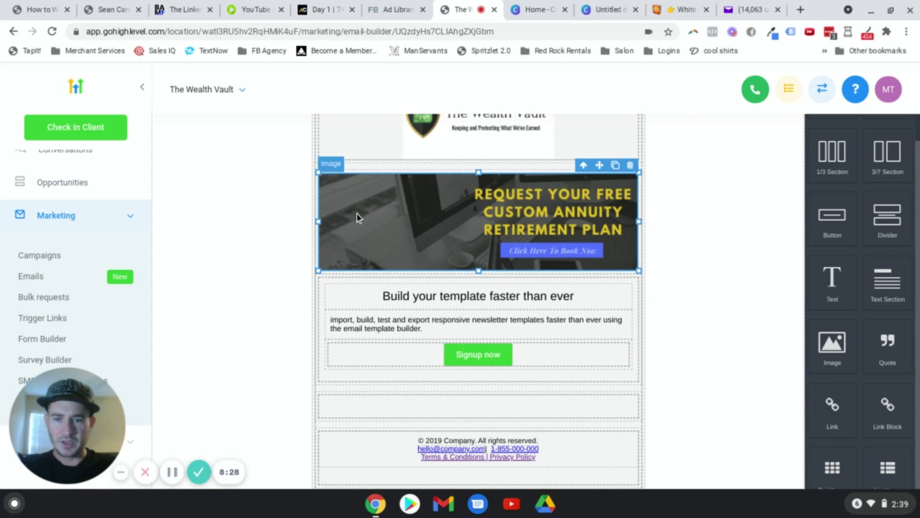
Select the link block around the banner and set its target, trying New window before choosing This window
{"action": "left_click", "coordinate": [298, 198]}
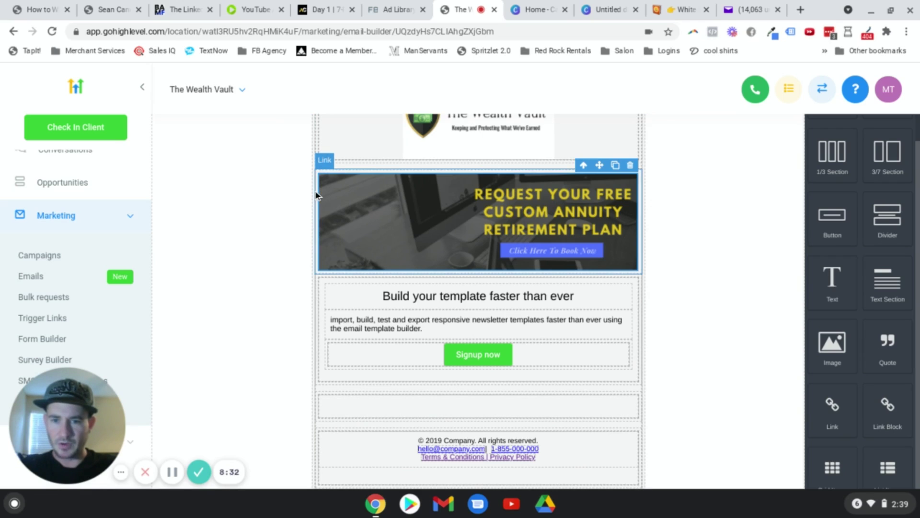
{"action": "scroll", "coordinate": [851, 231], "scroll_direction": "up", "scroll_amount": 3}
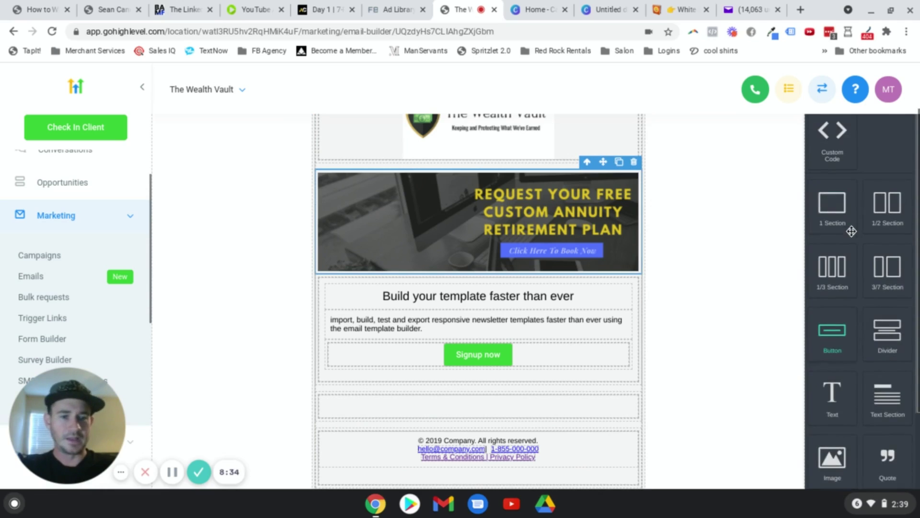
{"action": "scroll", "coordinate": [758, 267], "scroll_direction": "up", "scroll_amount": 2}
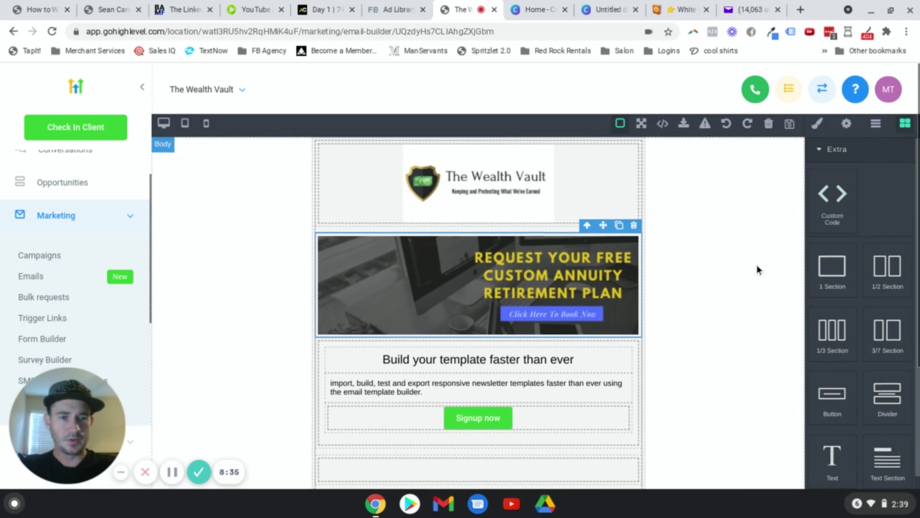
{"action": "left_click", "coordinate": [846, 126]}
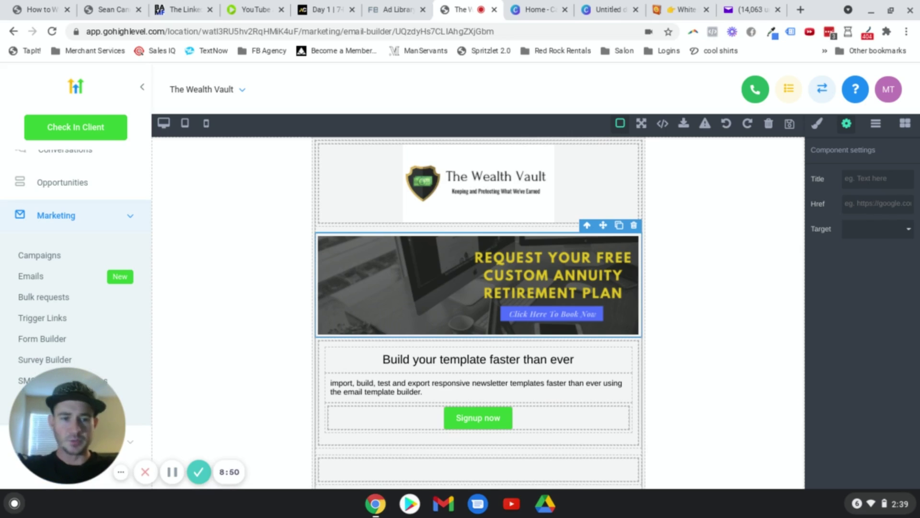
{"action": "left_click", "coordinate": [899, 230]}
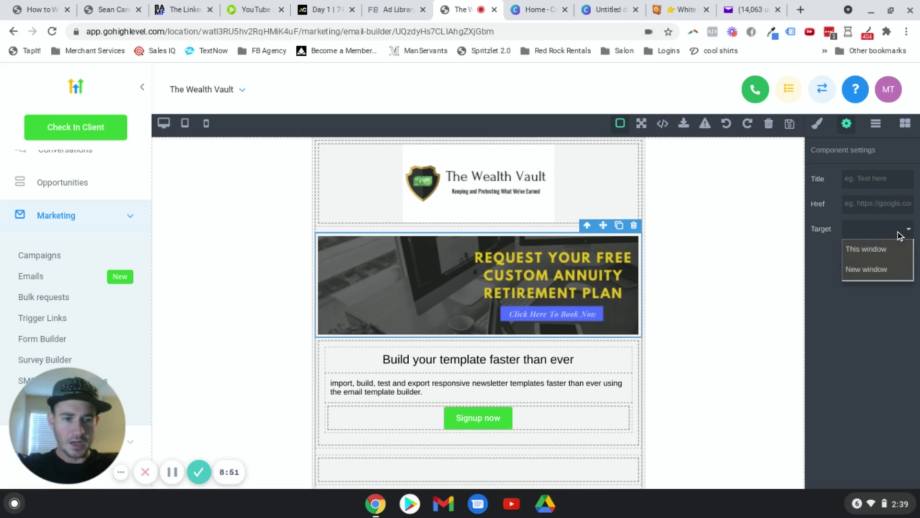
{"action": "left_click", "coordinate": [867, 273]}
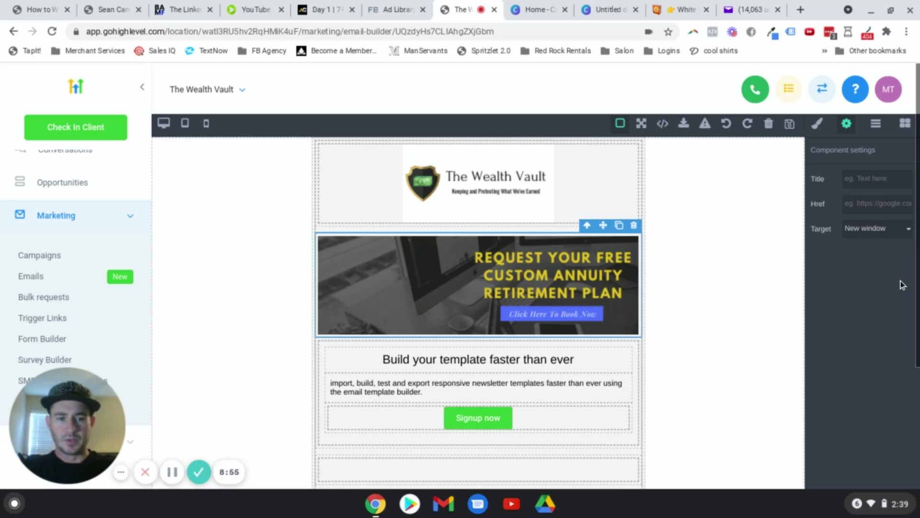
{"action": "left_click", "coordinate": [873, 233]}
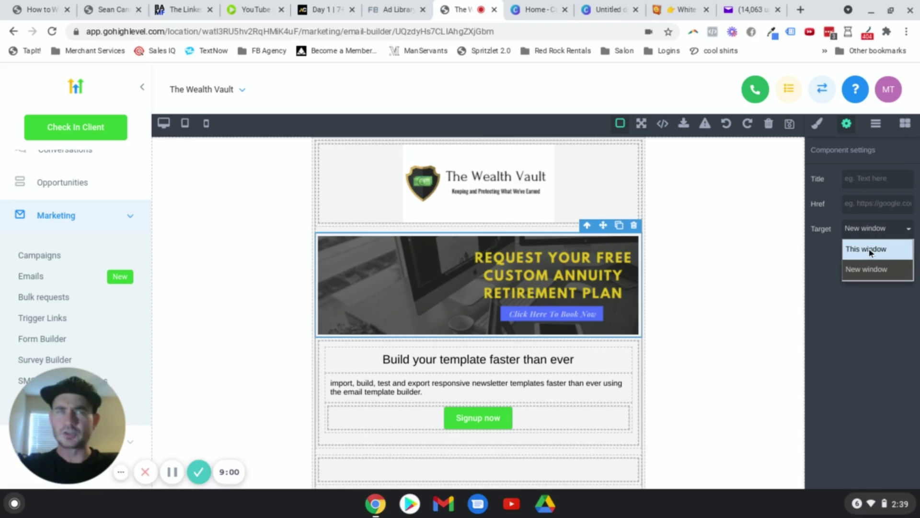
{"action": "left_click", "coordinate": [870, 249]}
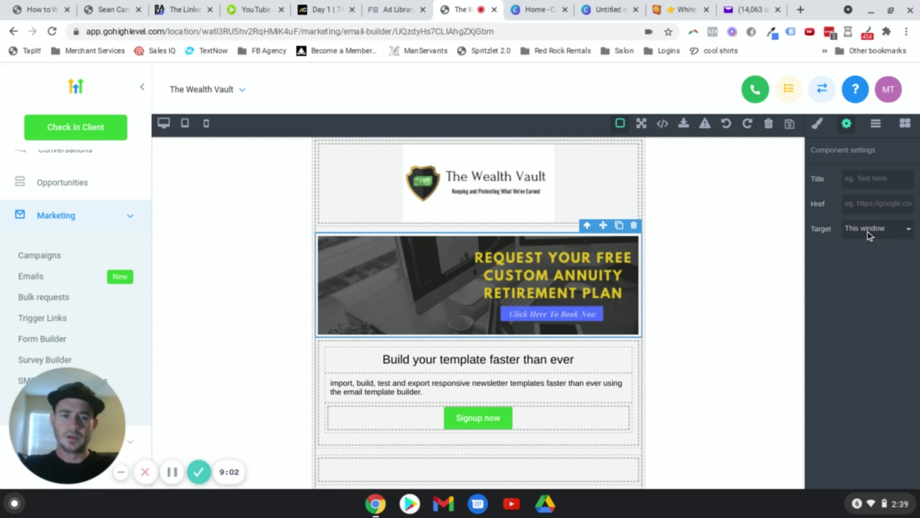
{"action": "left_click", "coordinate": [870, 232]}
{"action": "left_click", "coordinate": [840, 293]}
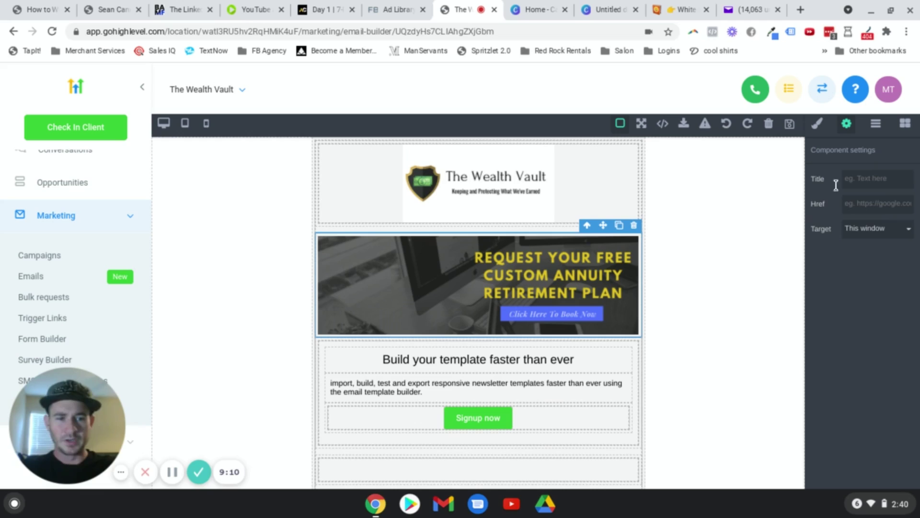
{"action": "left_click", "coordinate": [731, 286]}
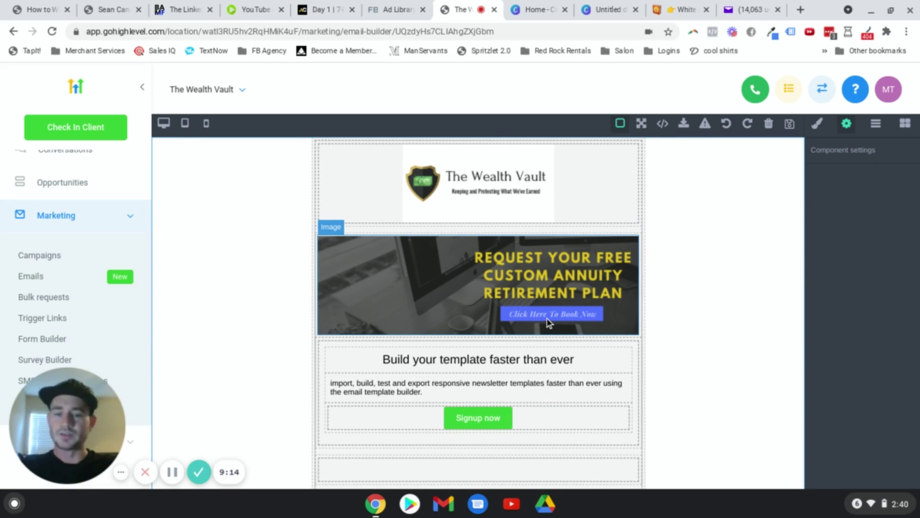
Replace the heading below the banner with "asdkjfhnalksdjfhalskdfh" followed by the First Name custom value
{"action": "scroll", "coordinate": [692, 319], "scroll_direction": "down", "scroll_amount": 3}
{"action": "triple_click", "coordinate": [577, 252]}
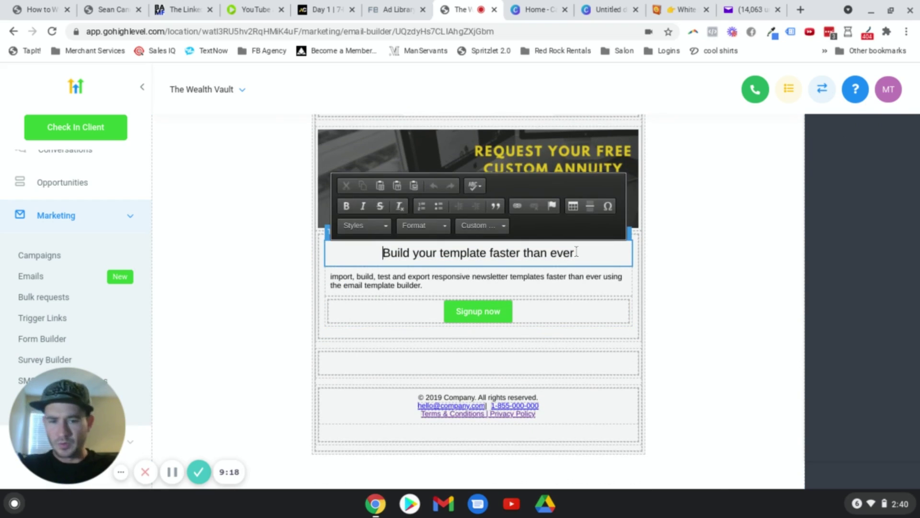
{"action": "triple_click", "coordinate": [576, 251]}
{"action": "type", "text": "as"}
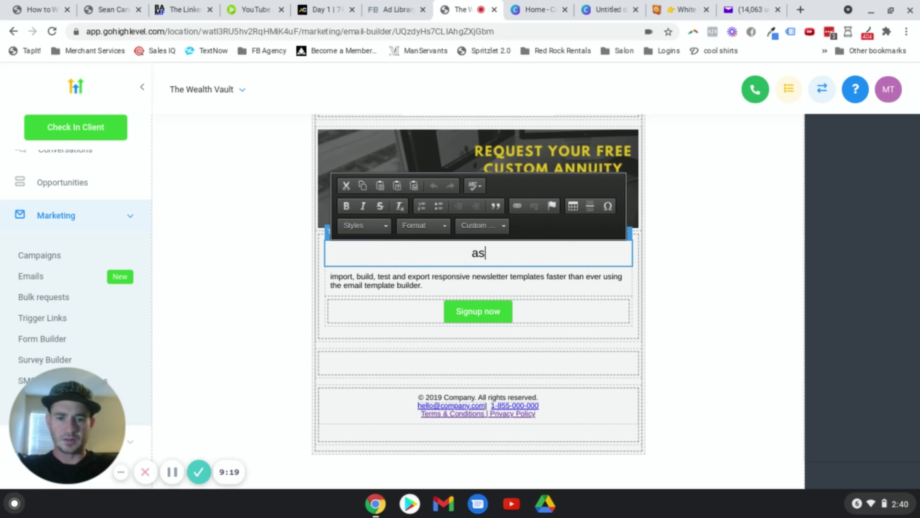
{"action": "type", "text": "dkjfhnalksdjfhalskdfh"}
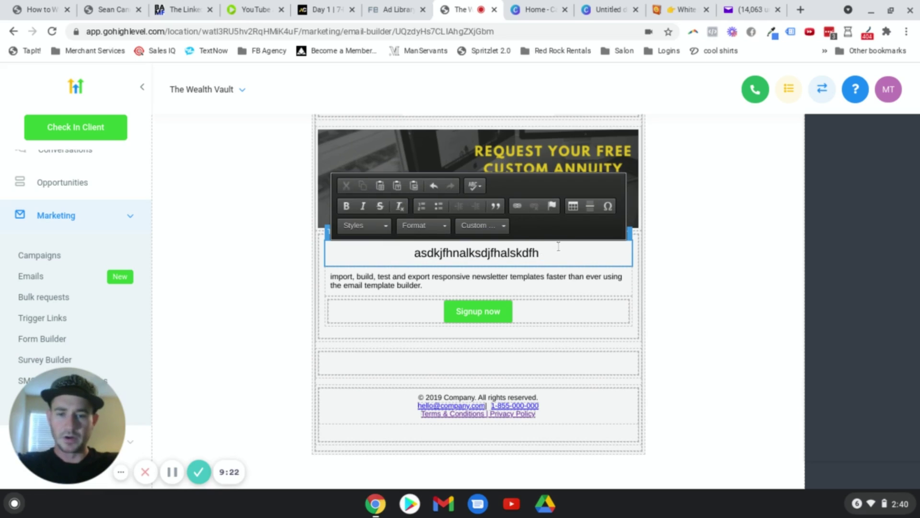
{"action": "left_click", "coordinate": [505, 226]}
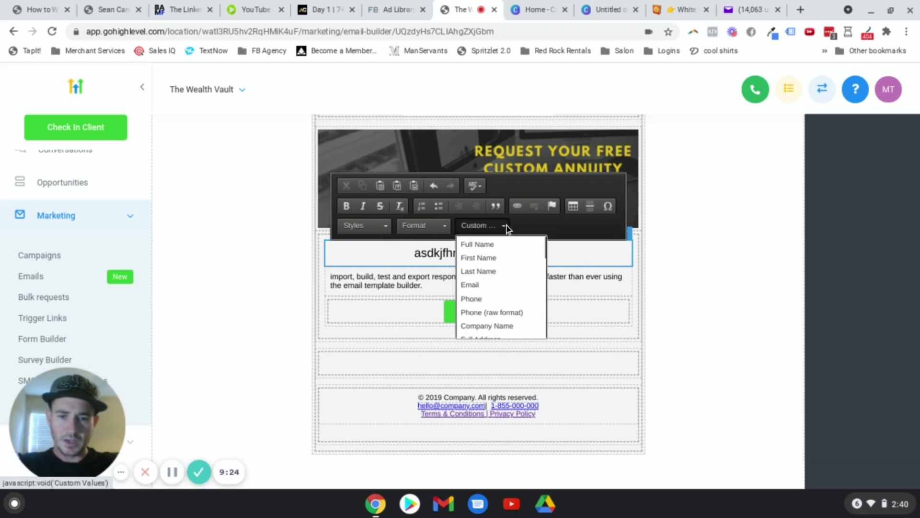
{"action": "left_click", "coordinate": [487, 259]}
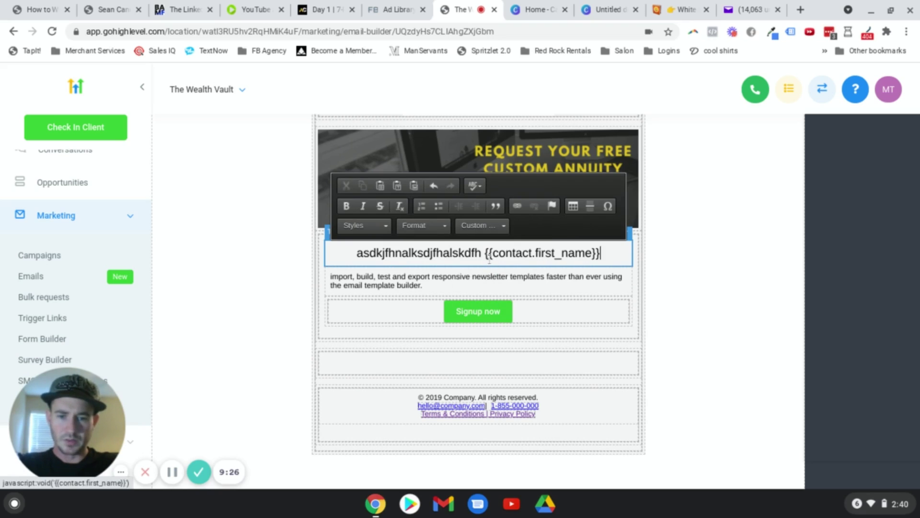
Make the entire heading bold, including the first-name custom value, and finish editing it
{"action": "left_click_drag", "start_coordinate": [595, 253], "coordinate": [359, 254]}
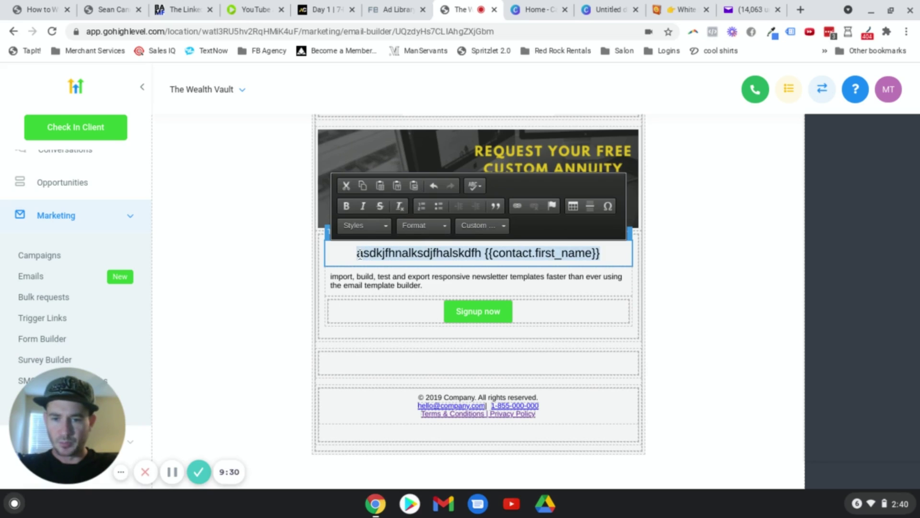
{"action": "left_click", "coordinate": [346, 206]}
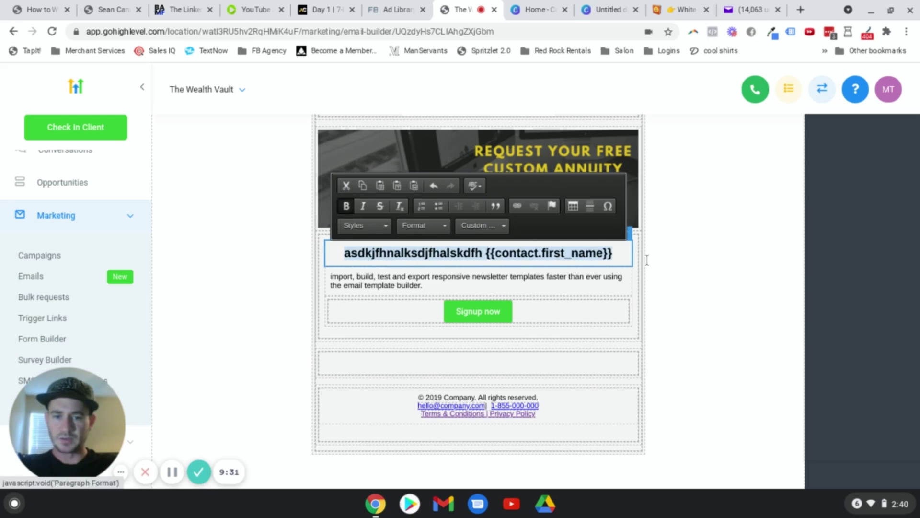
{"action": "left_click", "coordinate": [709, 272]}
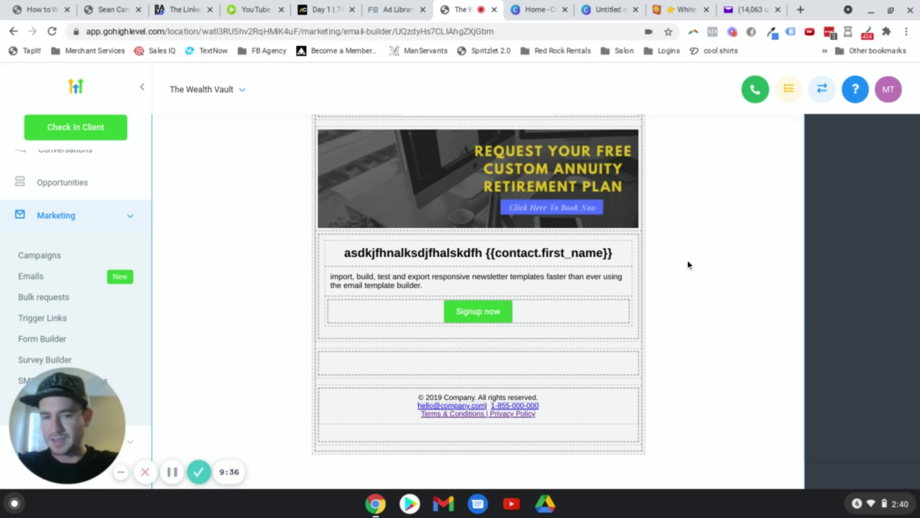
Select the body paragraph, then switch to Emojipedia, search for "check mark" and copy the Check Mark Button emoji
{"action": "left_click", "coordinate": [505, 278]}
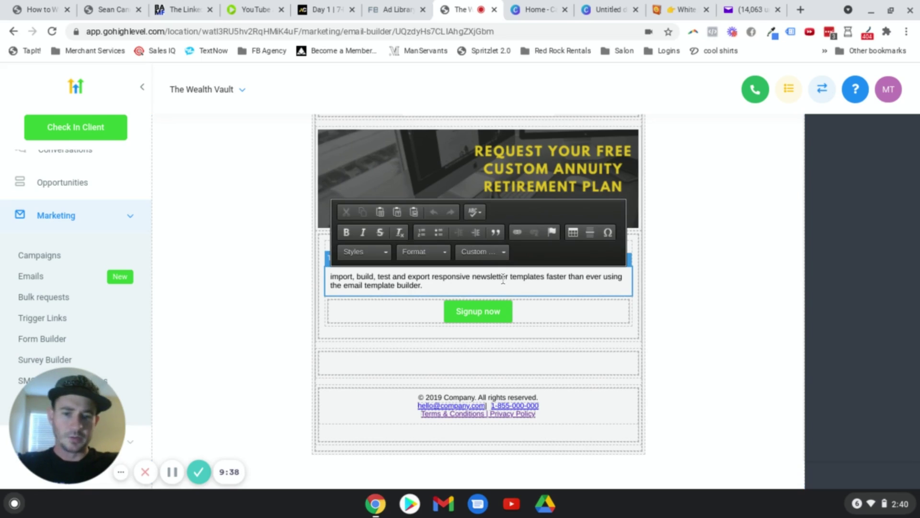
{"action": "triple_click", "coordinate": [503, 280]}
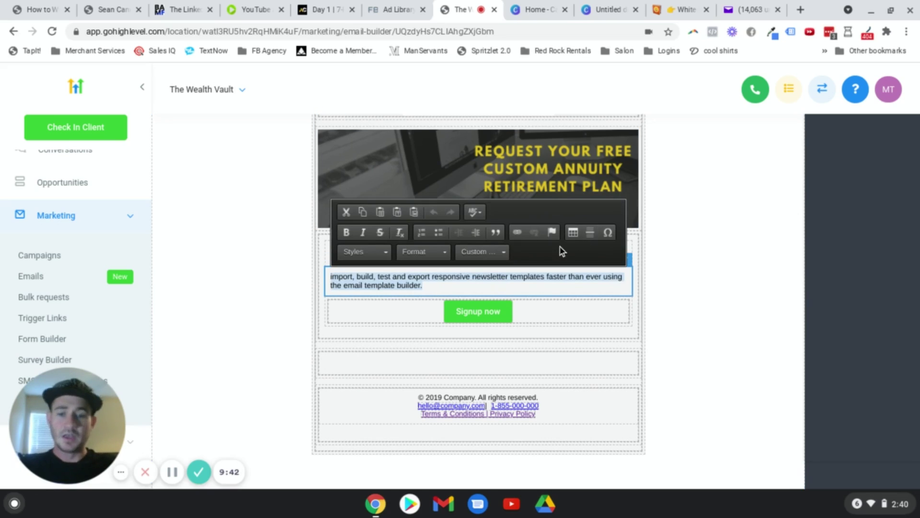
{"action": "left_click", "coordinate": [680, 7]}
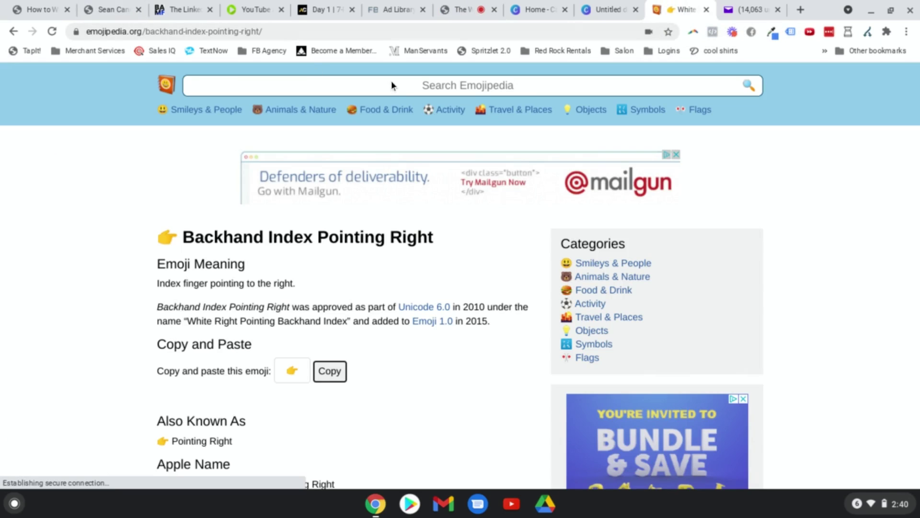
{"action": "left_click", "coordinate": [399, 86]}
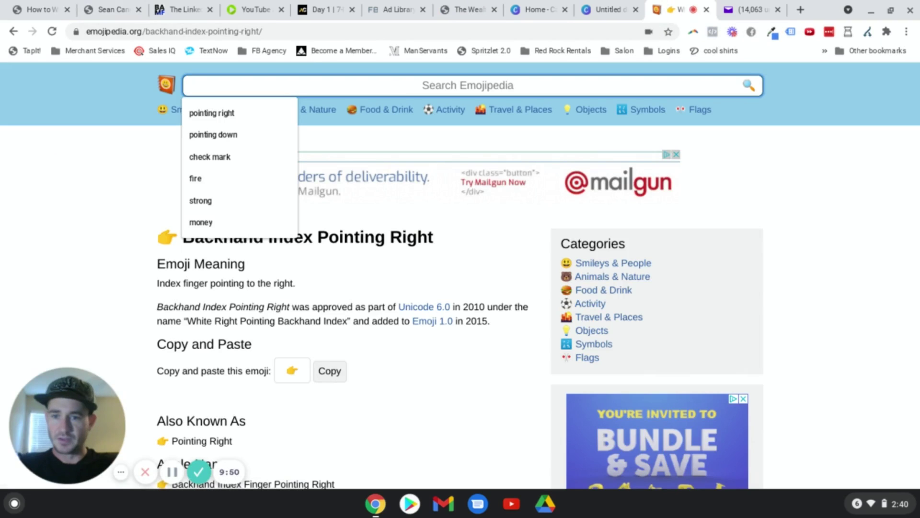
{"action": "type", "text": "check mark"}
{"action": "key", "text": "Return"}
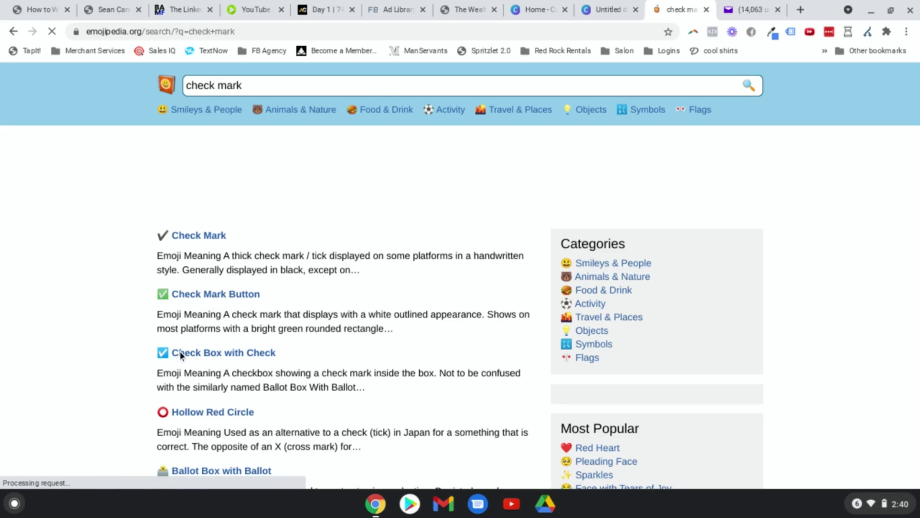
{"action": "left_click", "coordinate": [240, 294]}
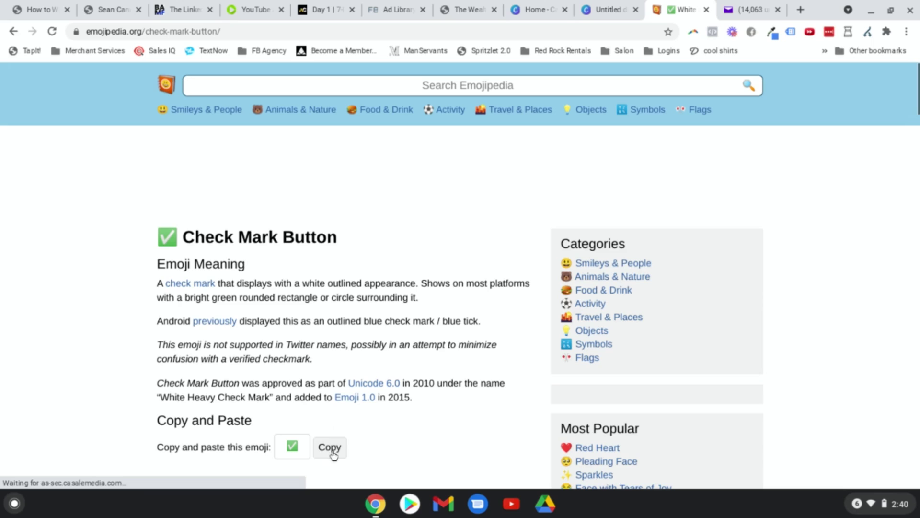
{"action": "left_click", "coordinate": [329, 448]}
Return to the HighLevel email builder and paste the check mark emoji inside the word "test" in the body paragraph
{"action": "left_click", "coordinate": [468, 9]}
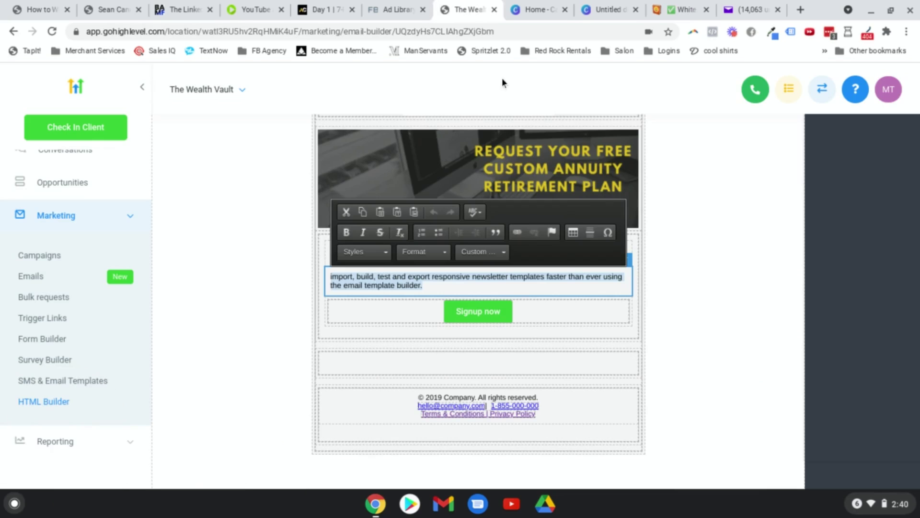
{"action": "left_click", "coordinate": [384, 277]}
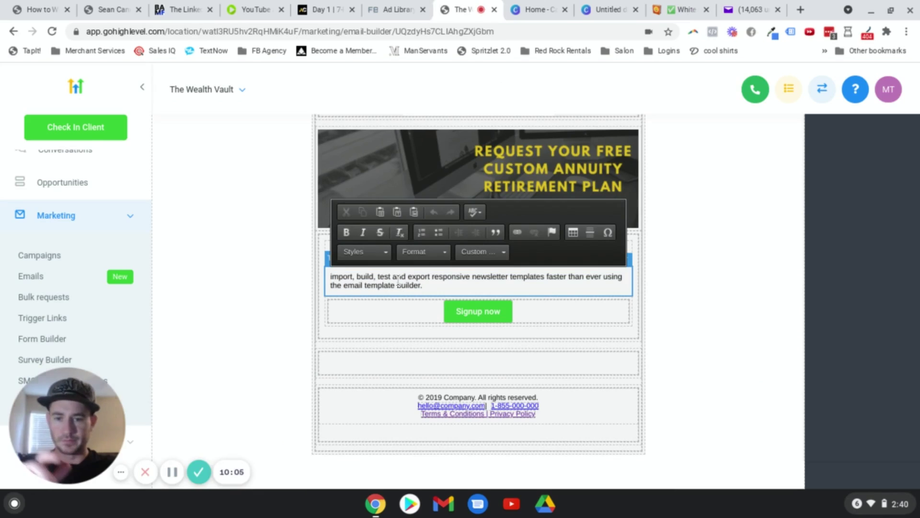
{"action": "key", "text": "ctrl+v"}
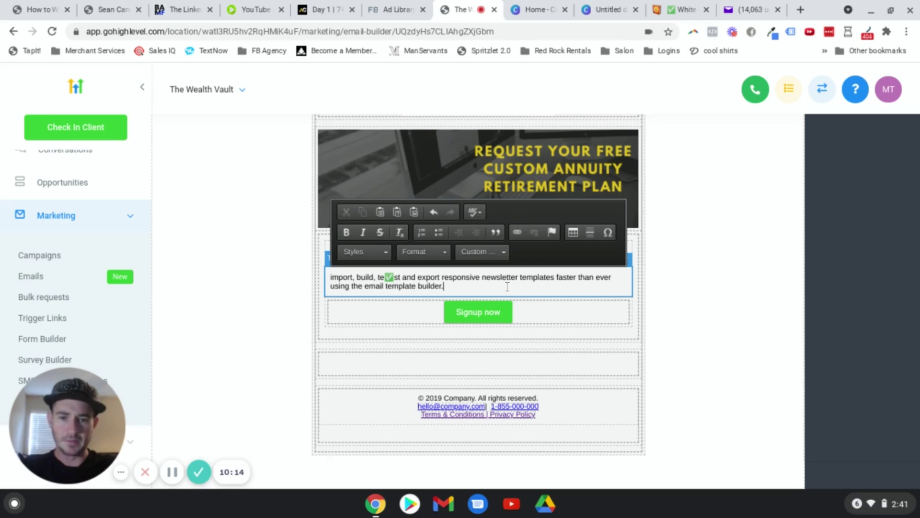
{"action": "left_click", "coordinate": [694, 299]}
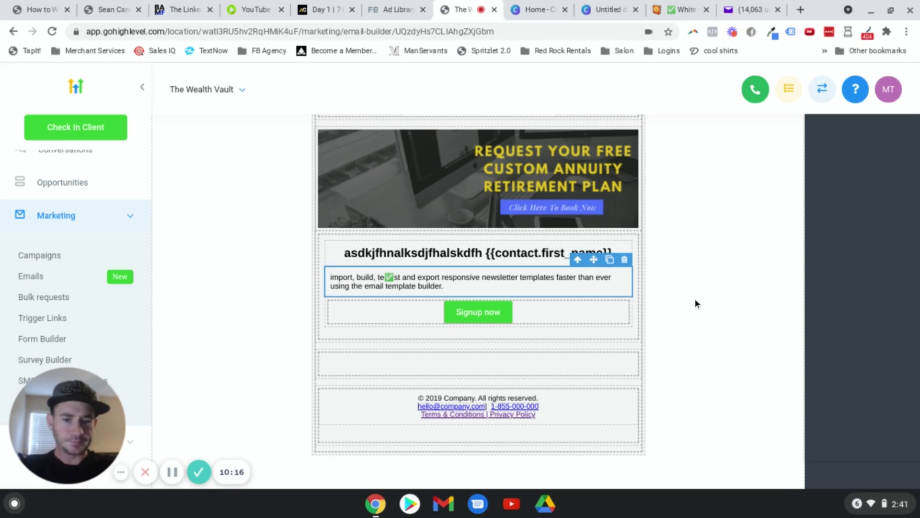
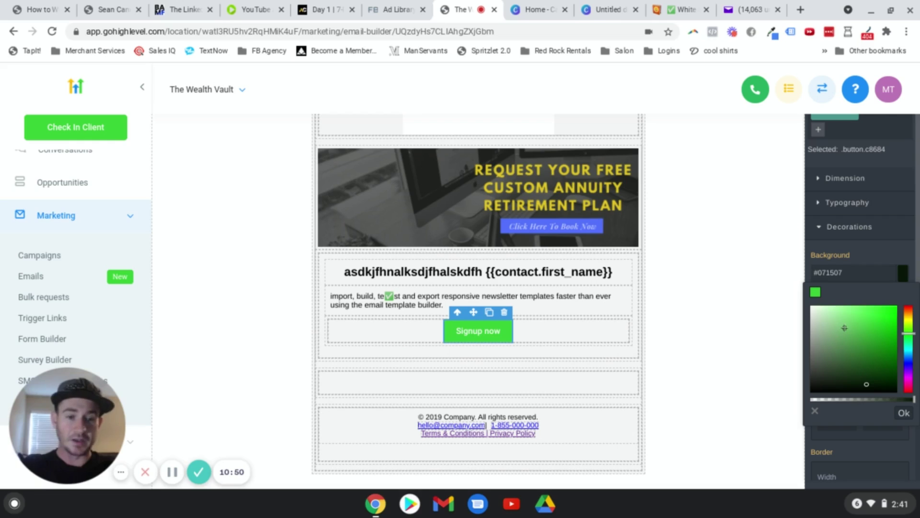
Apply #071507 as the background colour of the Signup now button
{"action": "left_click", "coordinate": [905, 412]}
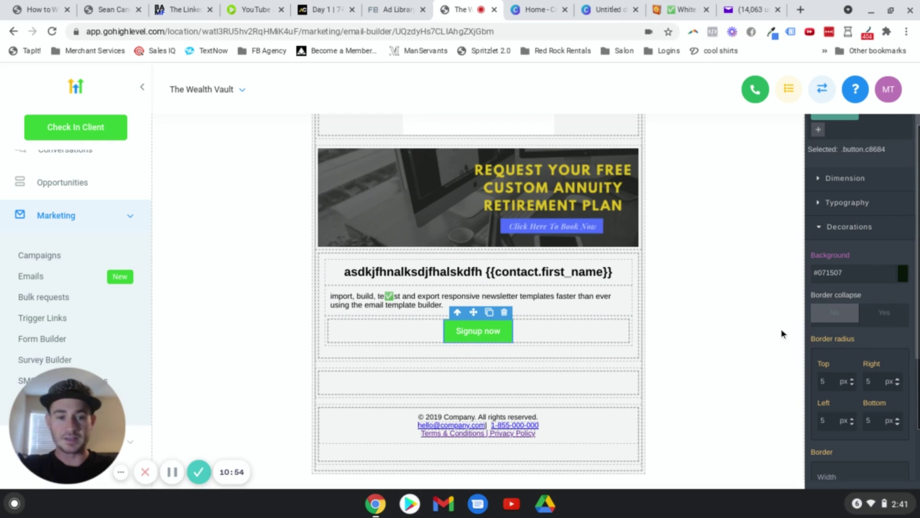
Remove the button and c8684 classes from the Signup now button
{"action": "scroll", "coordinate": [862, 319], "scroll_direction": "up", "scroll_amount": 3}
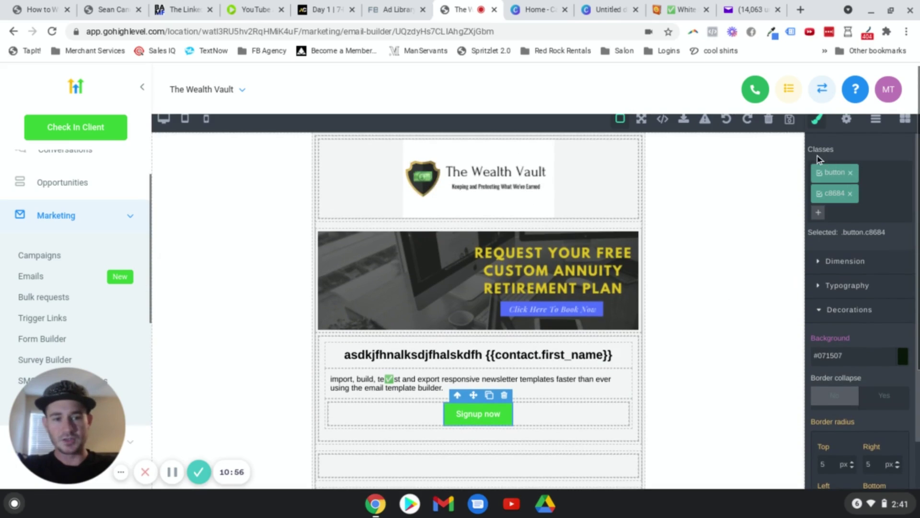
{"action": "left_click", "coordinate": [851, 173]}
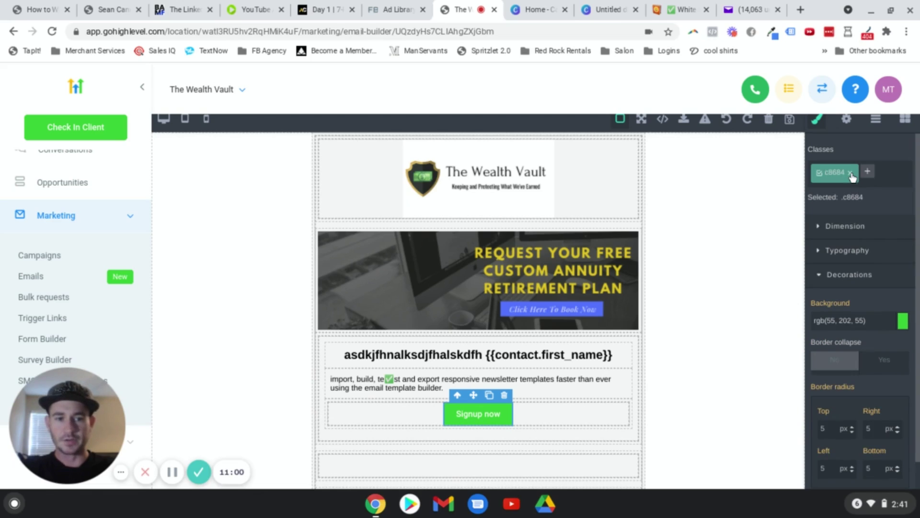
{"action": "left_click", "coordinate": [852, 173]}
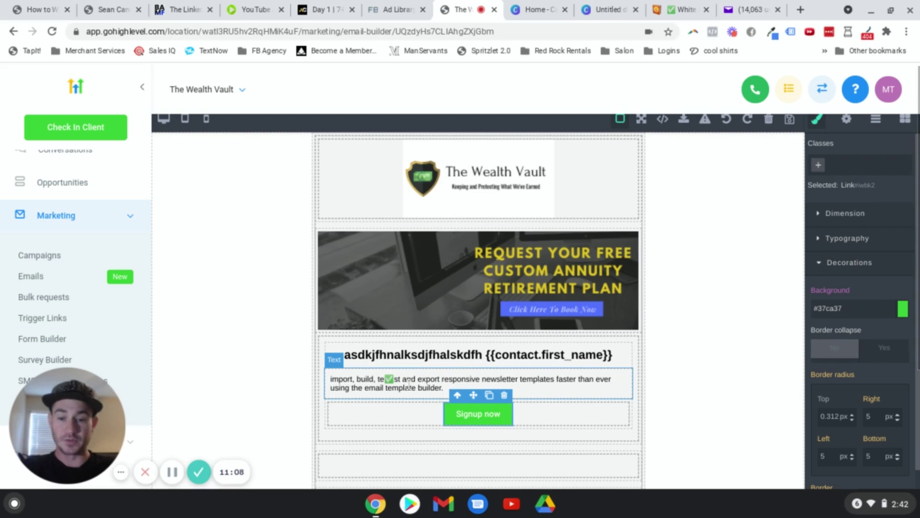
Select the body paragraph and try to raise its font size to 21 px through the c7980 class
{"action": "left_click", "coordinate": [404, 378]}
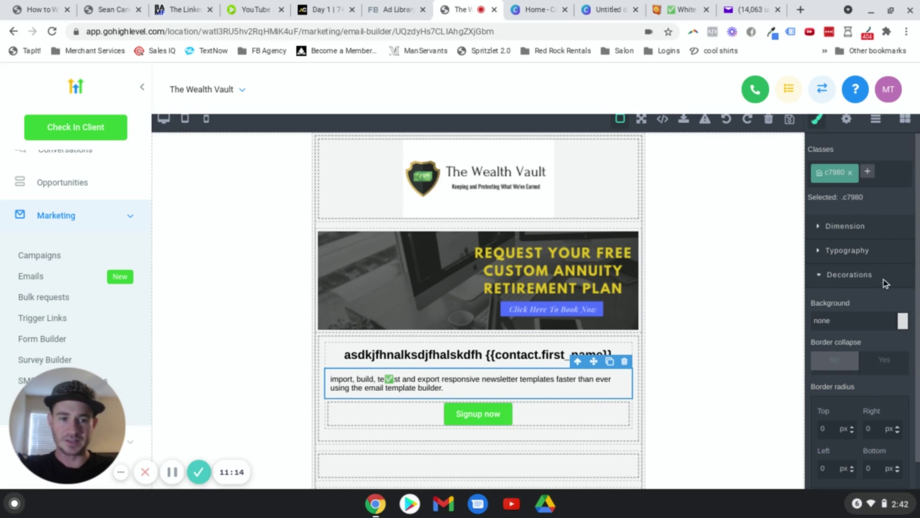
{"action": "left_click", "coordinate": [823, 228]}
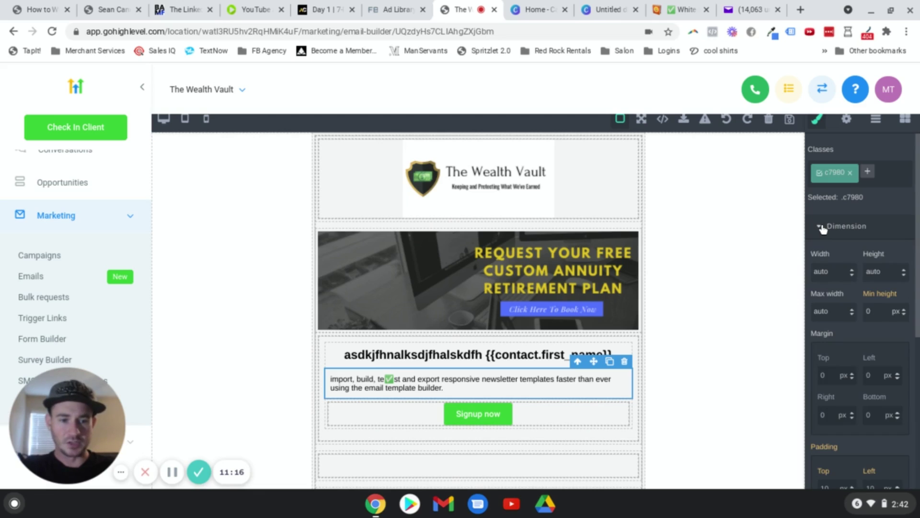
{"action": "left_click", "coordinate": [826, 227]}
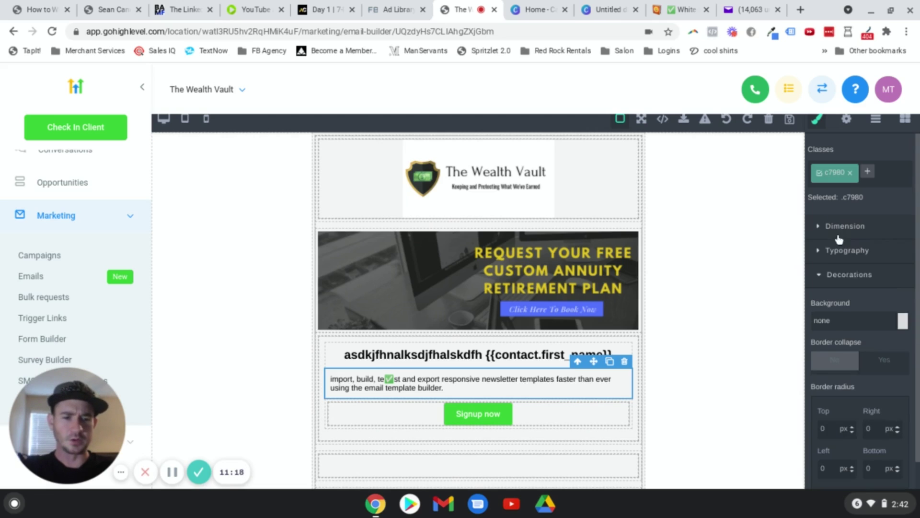
{"action": "left_click", "coordinate": [844, 250]}
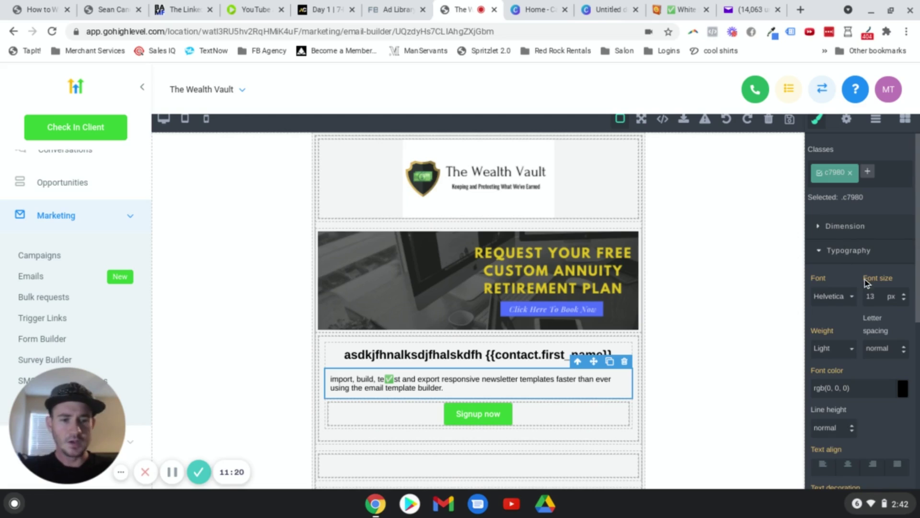
{"action": "left_click", "coordinate": [904, 294]}
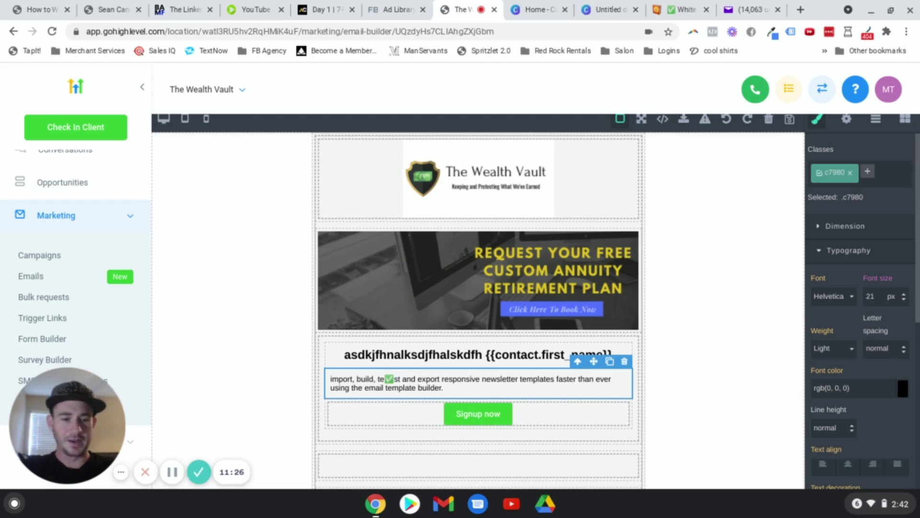
{"action": "left_click", "coordinate": [904, 300]}
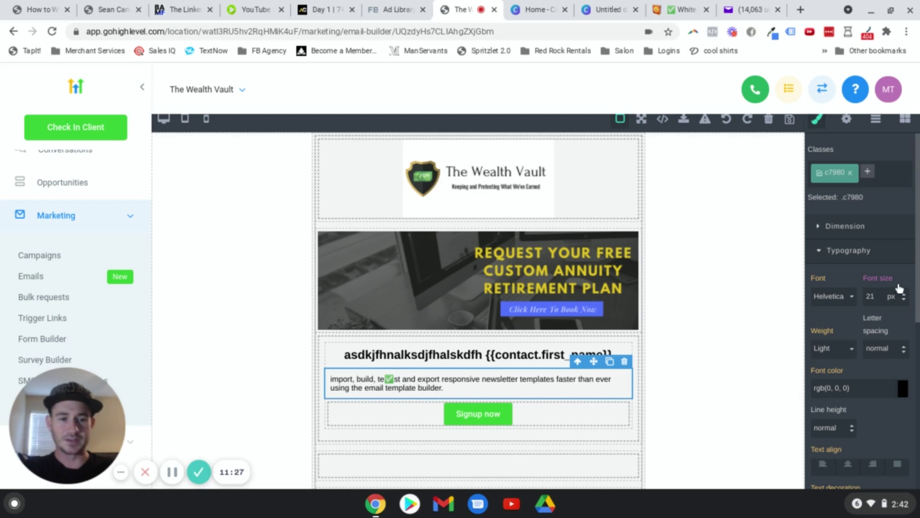
Remove the c7980 class from the body paragraph, set its font size to 17 px and deselect it
{"action": "left_click", "coordinate": [852, 173]}
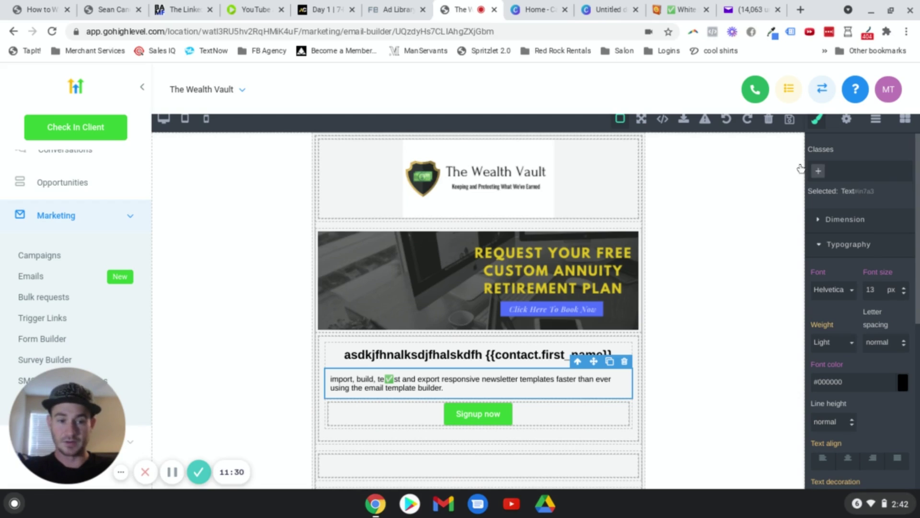
{"action": "left_click", "coordinate": [905, 287]}
{"action": "left_click", "coordinate": [905, 288]}
{"action": "left_click", "coordinate": [906, 287]}
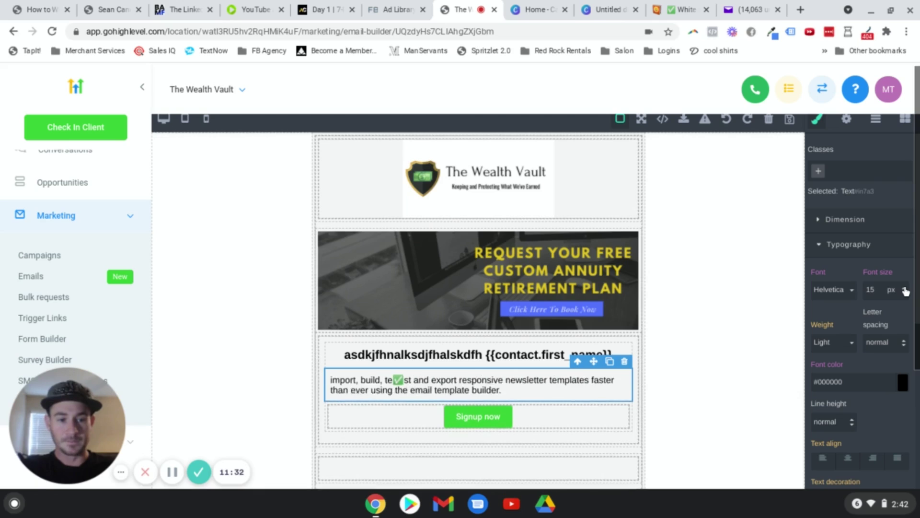
{"action": "left_click", "coordinate": [905, 288]}
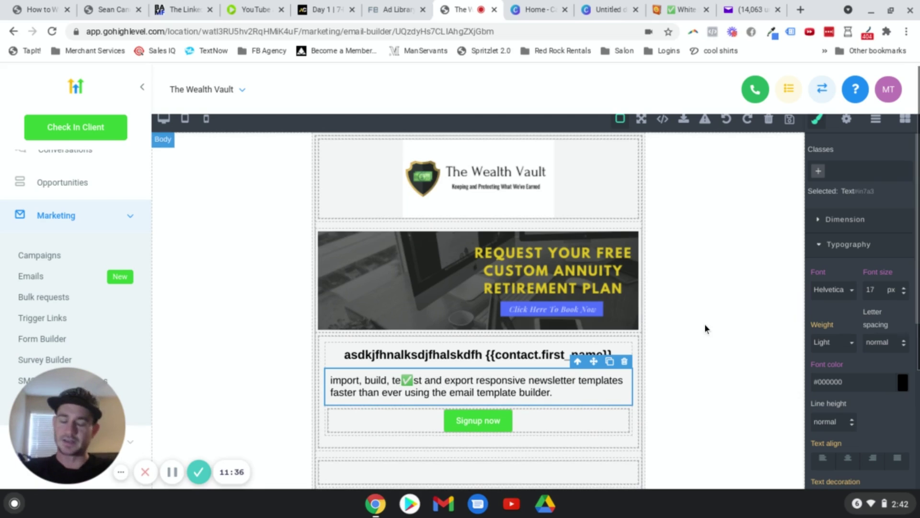
{"action": "left_click", "coordinate": [732, 315]}
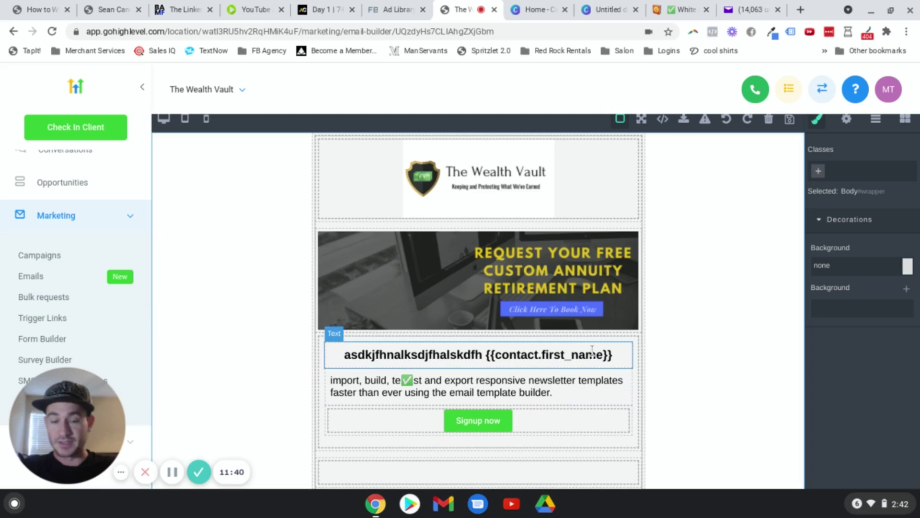
Apply #3745ca as the background colour of the Signup now button
{"action": "scroll", "coordinate": [719, 380], "scroll_direction": "down", "scroll_amount": 1}
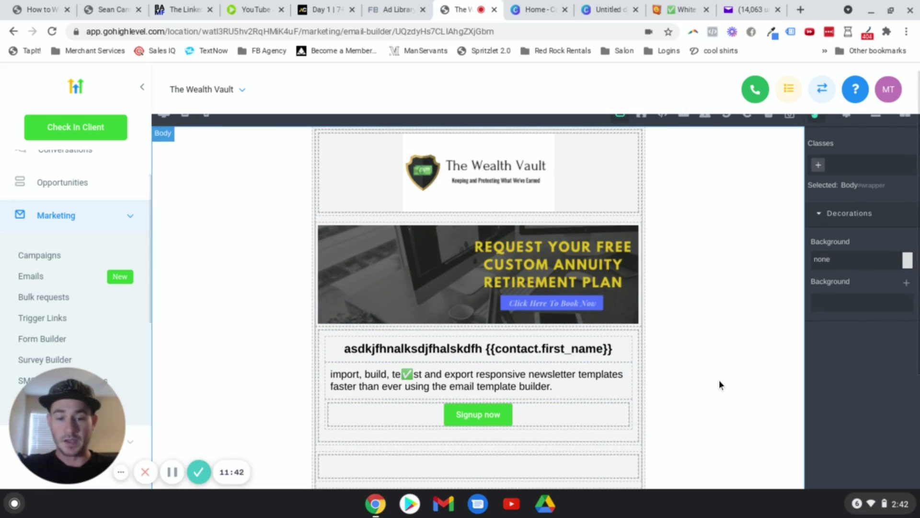
{"action": "left_click", "coordinate": [493, 418]}
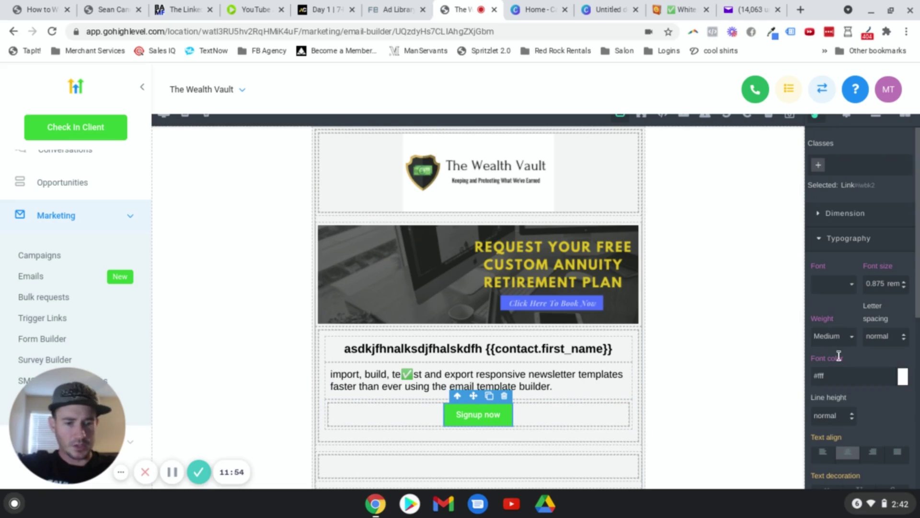
{"action": "scroll", "coordinate": [860, 334], "scroll_direction": "up", "scroll_amount": 1}
{"action": "scroll", "coordinate": [863, 326], "scroll_direction": "down", "scroll_amount": 1}
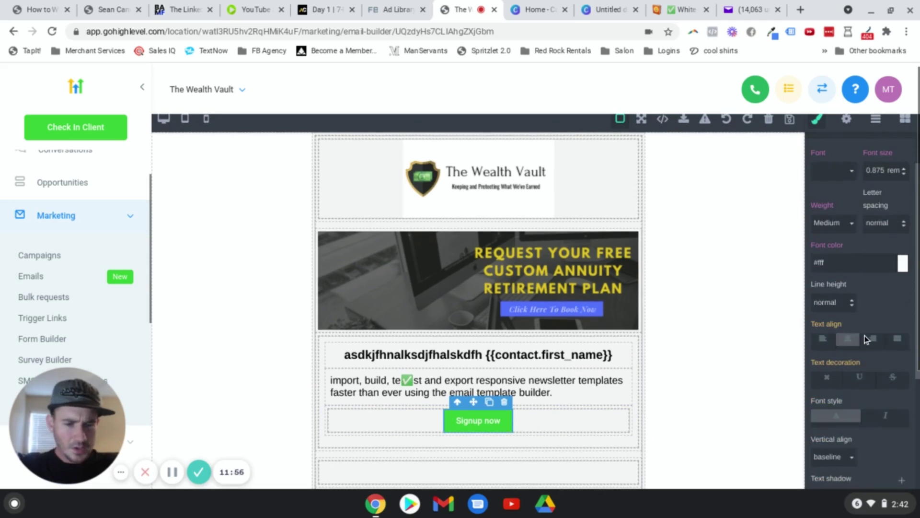
{"action": "scroll", "coordinate": [863, 326], "scroll_direction": "up", "scroll_amount": 1}
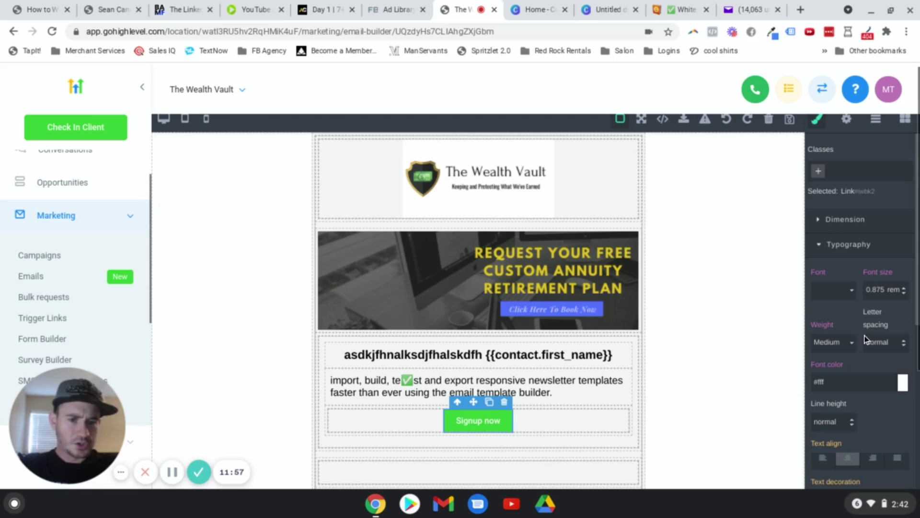
{"action": "left_click", "coordinate": [820, 244]}
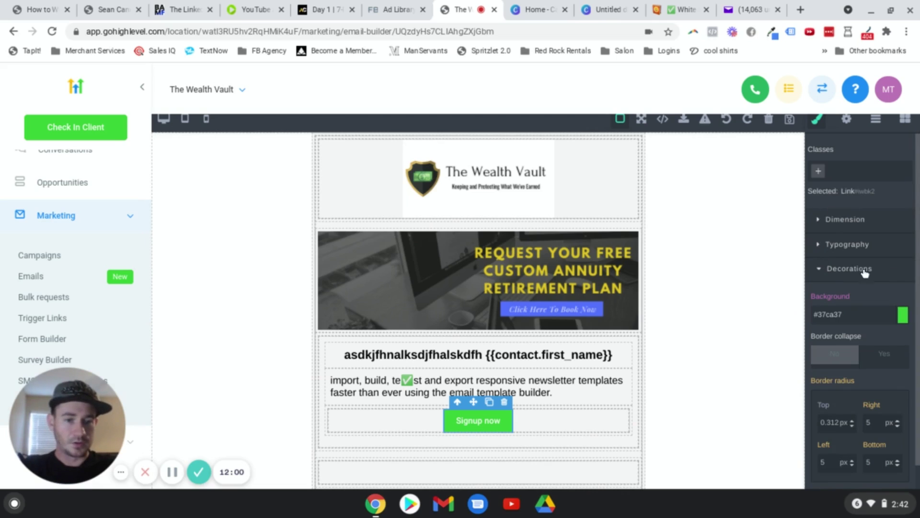
{"action": "left_click", "coordinate": [902, 315]}
{"action": "left_click", "coordinate": [909, 403]}
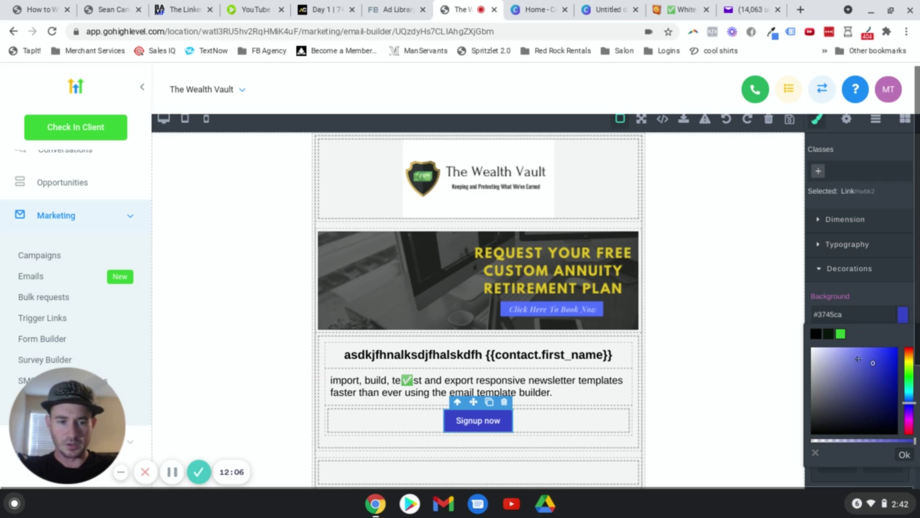
{"action": "left_click", "coordinate": [904, 454]}
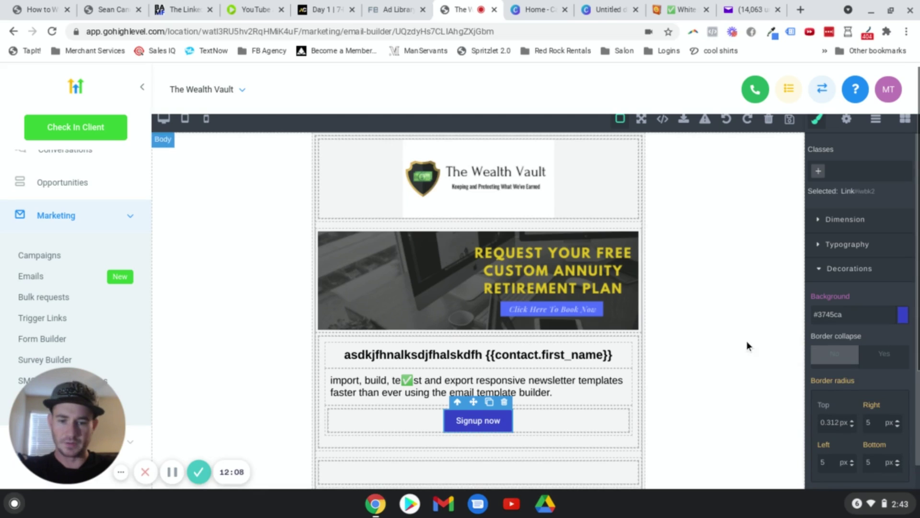
Replace the Signup now button's label with the placeholder text "asgadfhsxgsdfgfd"
{"action": "left_click", "coordinate": [495, 422]}
{"action": "key", "text": "ctrl+a"}
{"action": "type", "text": "a"}
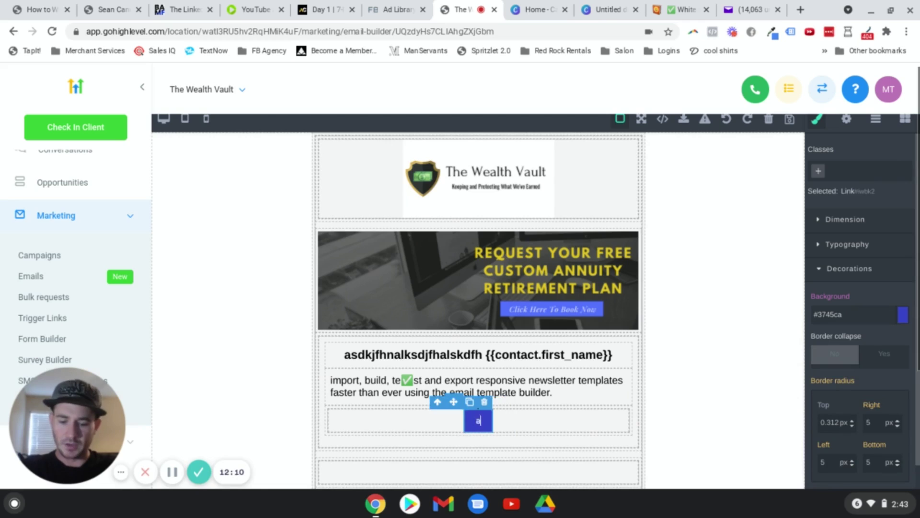
{"action": "type", "text": "sgadfhsxgsdfgfd"}
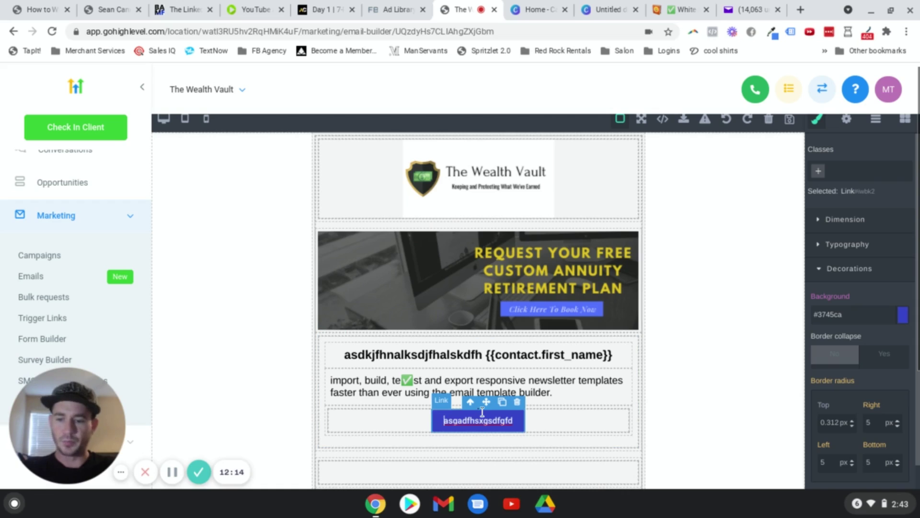
Switch to Emojipedia, search for "pointing right" and copy the Backhand Index Pointing Right emoji
{"action": "left_click", "coordinate": [673, 12]}
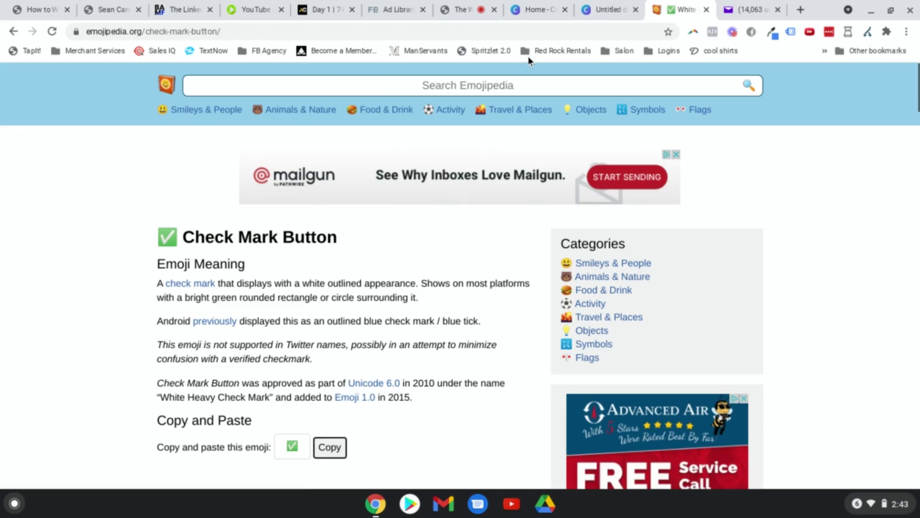
{"action": "left_click", "coordinate": [391, 88]}
{"action": "left_click", "coordinate": [212, 112]}
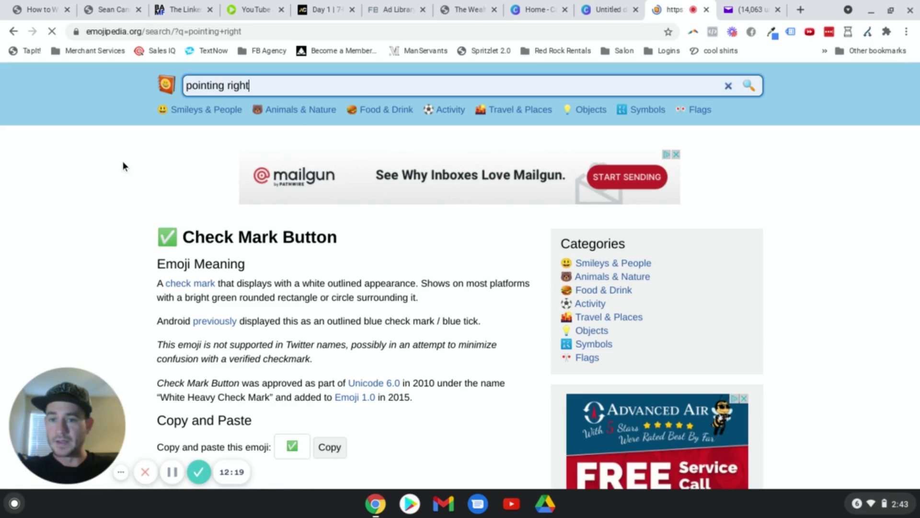
{"action": "left_click", "coordinate": [240, 296]}
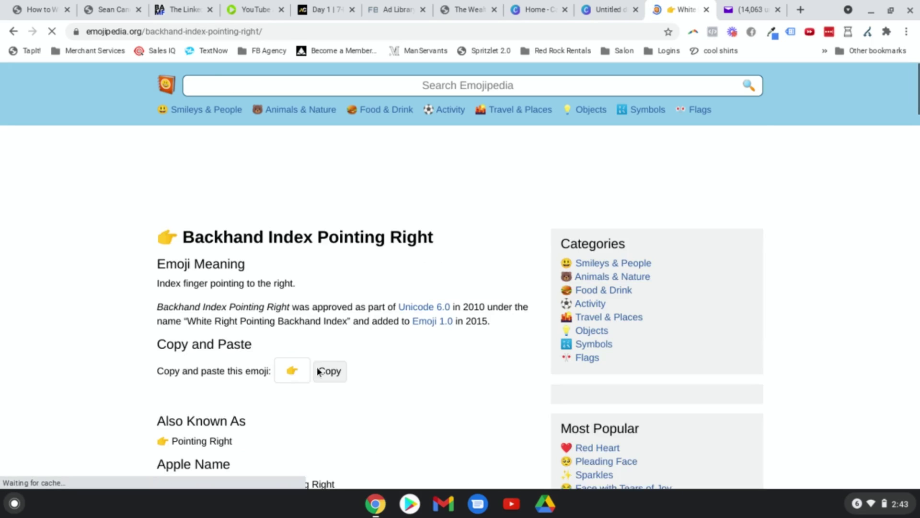
{"action": "left_click", "coordinate": [330, 371]}
Return to the HighLevel email builder and paste the pointing-right emoji in front of the button's label
{"action": "left_click", "coordinate": [469, 6]}
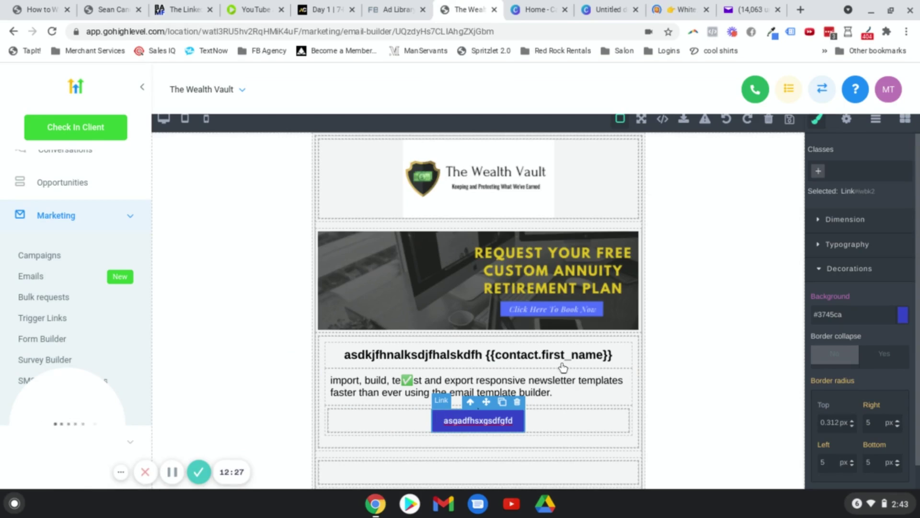
{"action": "left_click", "coordinate": [444, 421]}
{"action": "key", "text": "ctrl+v"}
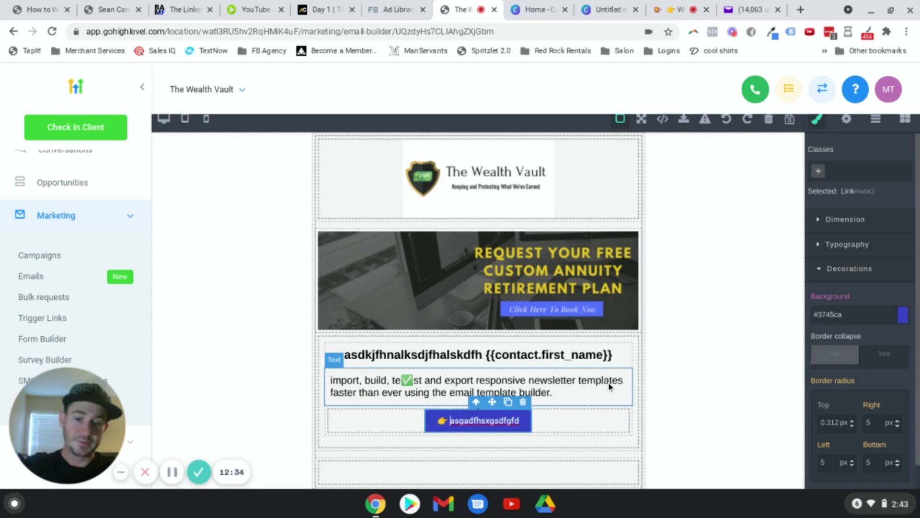
{"action": "left_click", "coordinate": [717, 263]}
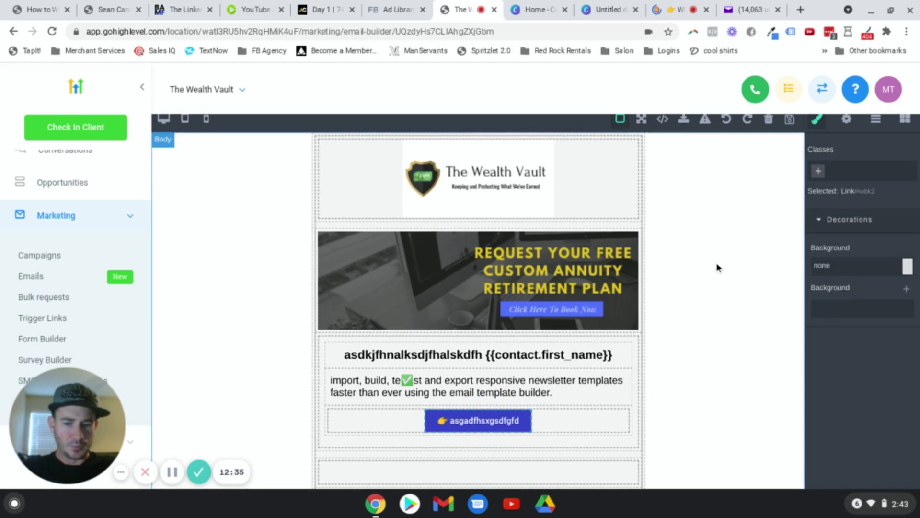
Remove the contact line from the footer, deleting the phone link, the email link and the leftover separator
{"action": "scroll", "coordinate": [717, 264], "scroll_direction": "down", "scroll_amount": 3}
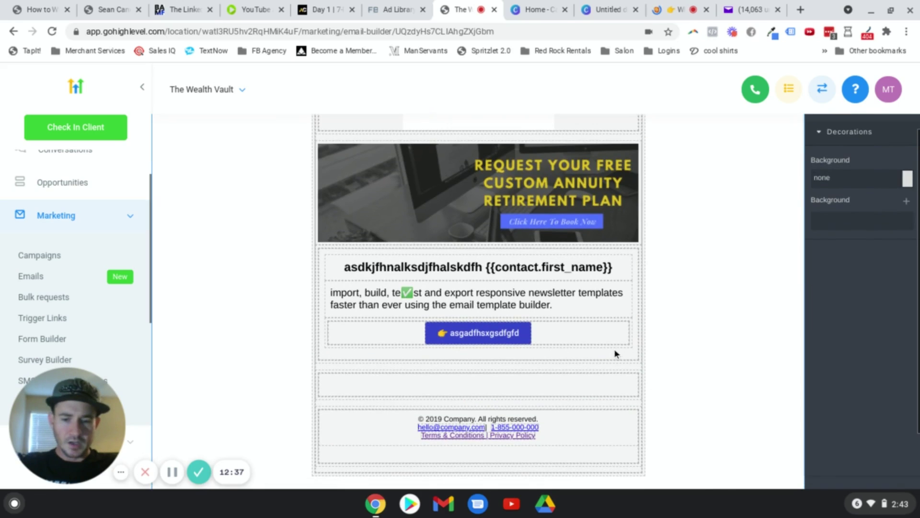
{"action": "left_click", "coordinate": [515, 427]}
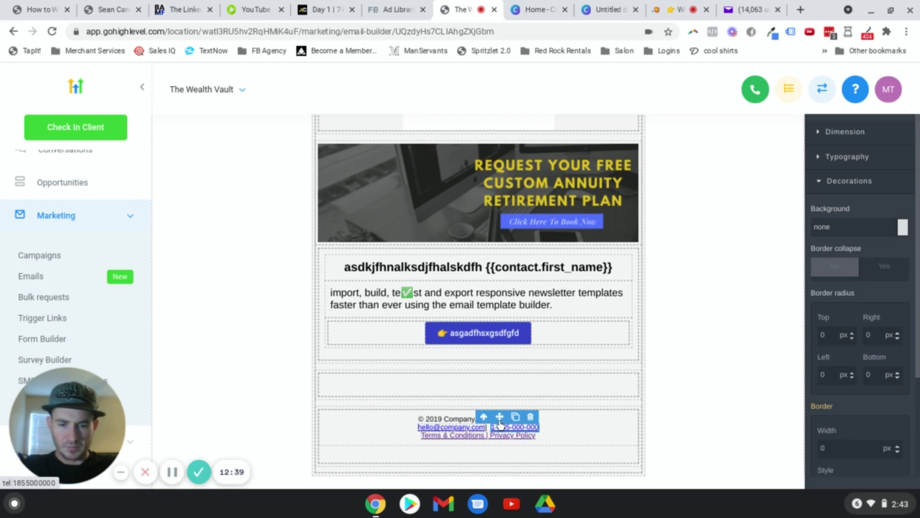
{"action": "left_click", "coordinate": [531, 417]}
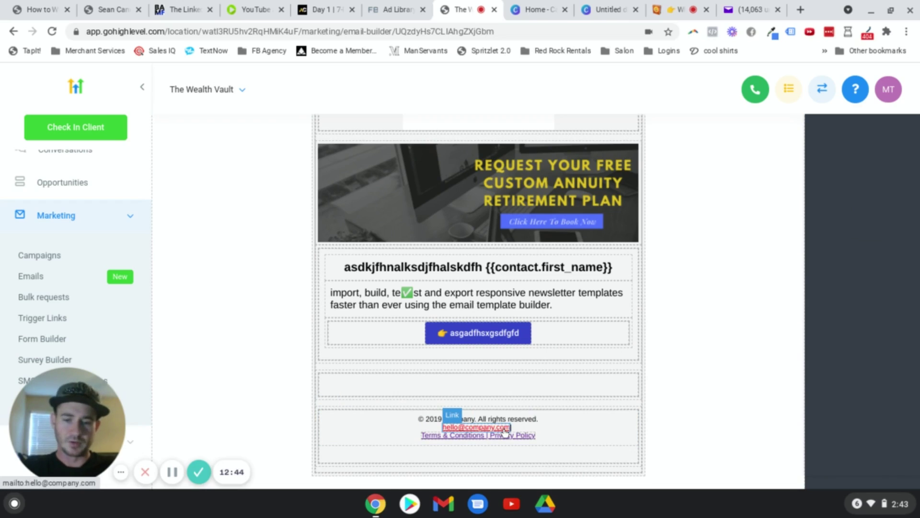
{"action": "left_click", "coordinate": [501, 417]}
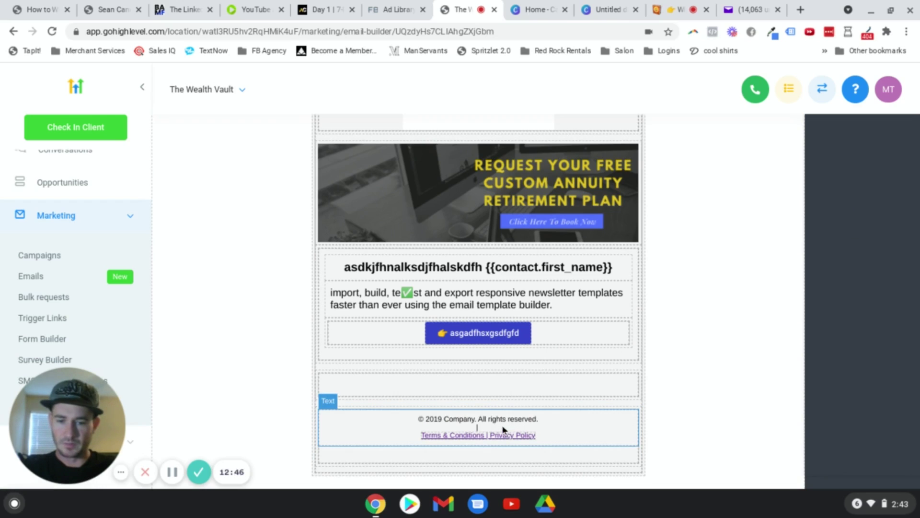
{"action": "left_click", "coordinate": [502, 427]}
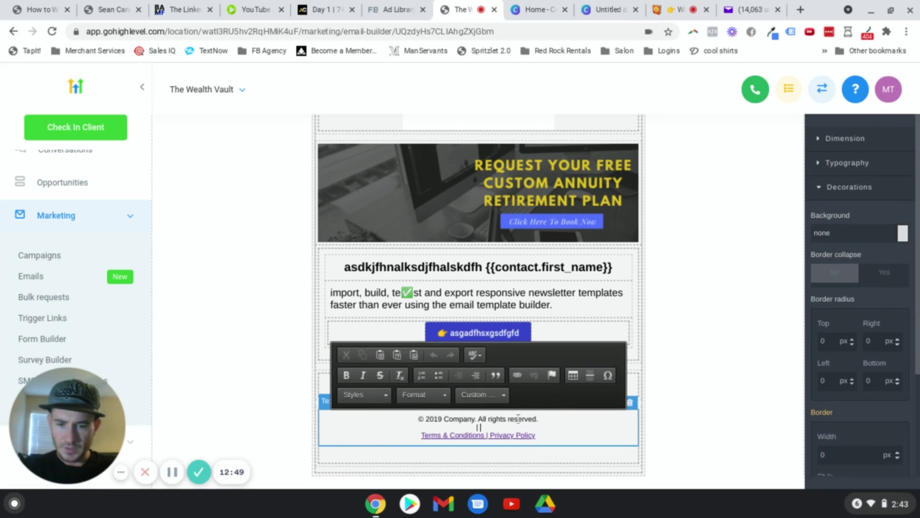
{"action": "key", "text": "BackSpace"}
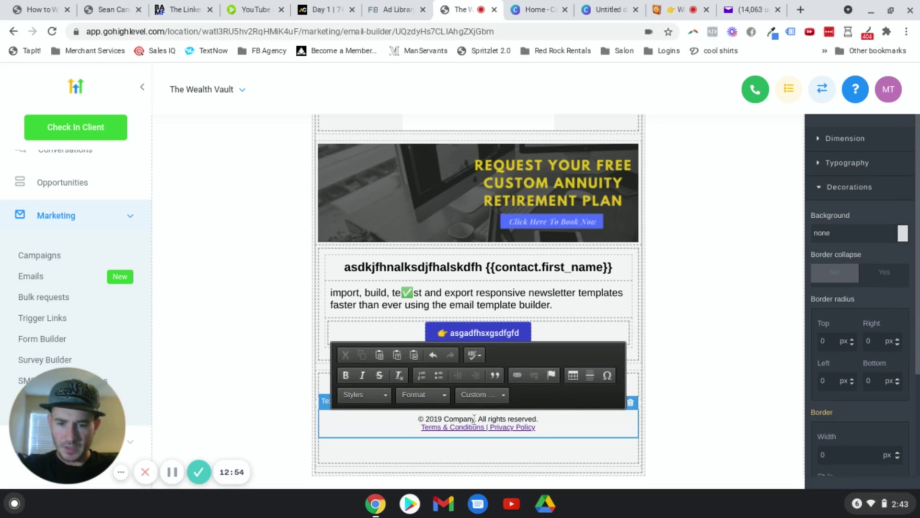
{"action": "left_click", "coordinate": [718, 298]}
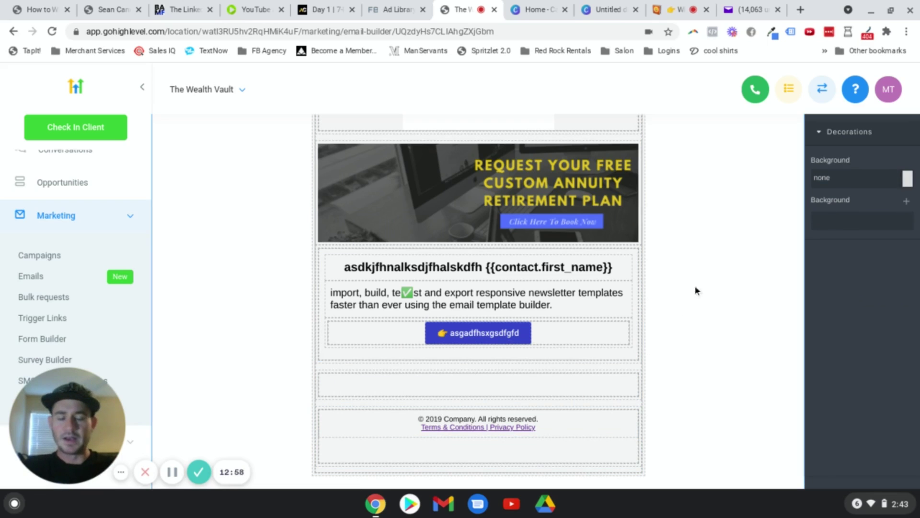
Switch to Yahoo Mail and examine the finished test email's body, button, signature block and footer as a reference
{"action": "left_click", "coordinate": [737, 10]}
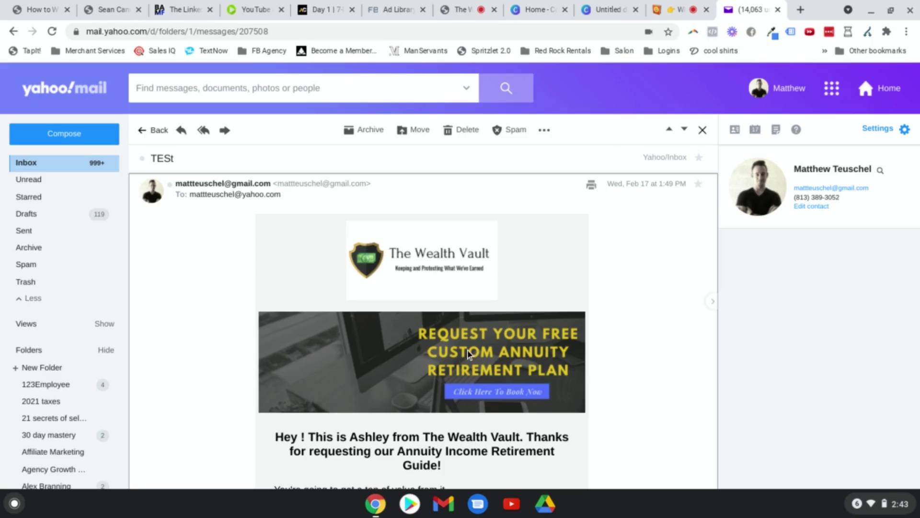
{"action": "scroll", "coordinate": [465, 345], "scroll_direction": "down", "scroll_amount": 10}
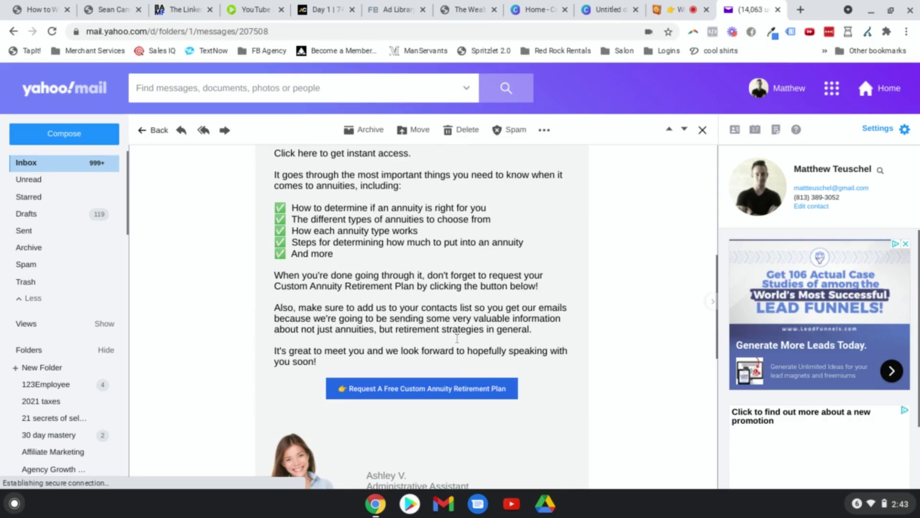
{"action": "scroll", "coordinate": [457, 338], "scroll_direction": "down", "scroll_amount": 2}
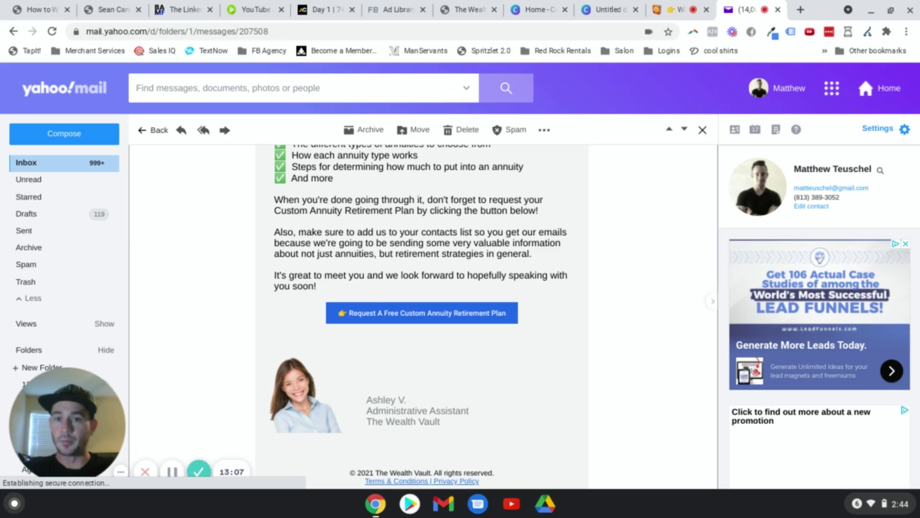
Return to the HighLevel email builder and insert a 3/7 Section into the empty block above the footer
{"action": "left_click", "coordinate": [467, 11]}
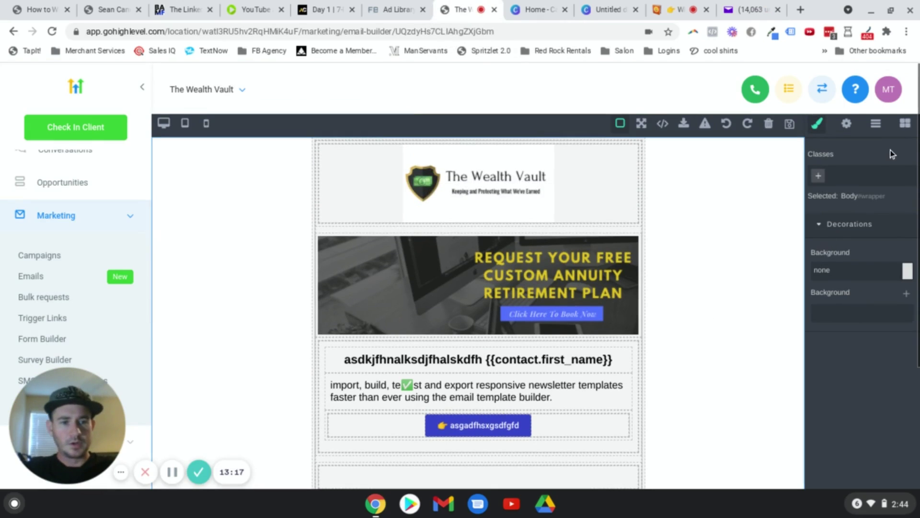
{"action": "left_click", "coordinate": [905, 124]}
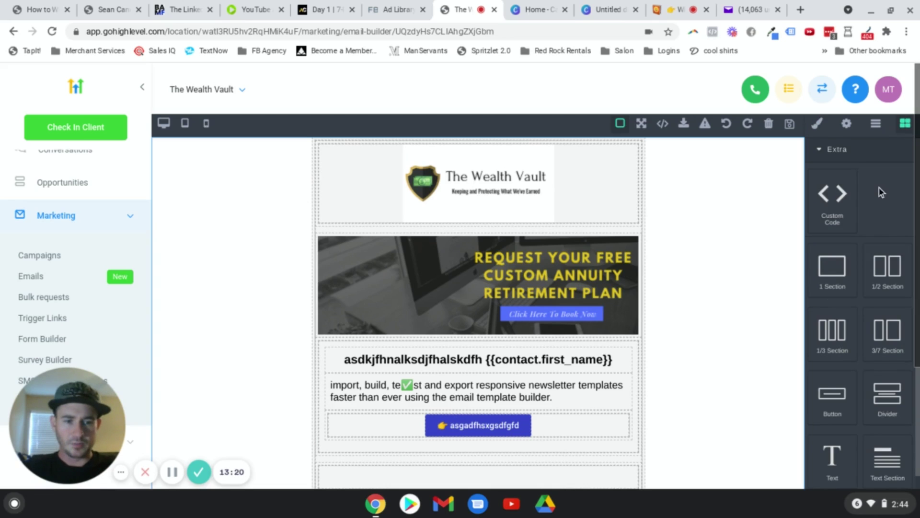
{"action": "scroll", "coordinate": [741, 266], "scroll_direction": "down", "scroll_amount": 1}
{"action": "scroll", "coordinate": [739, 265], "scroll_direction": "down", "scroll_amount": 3}
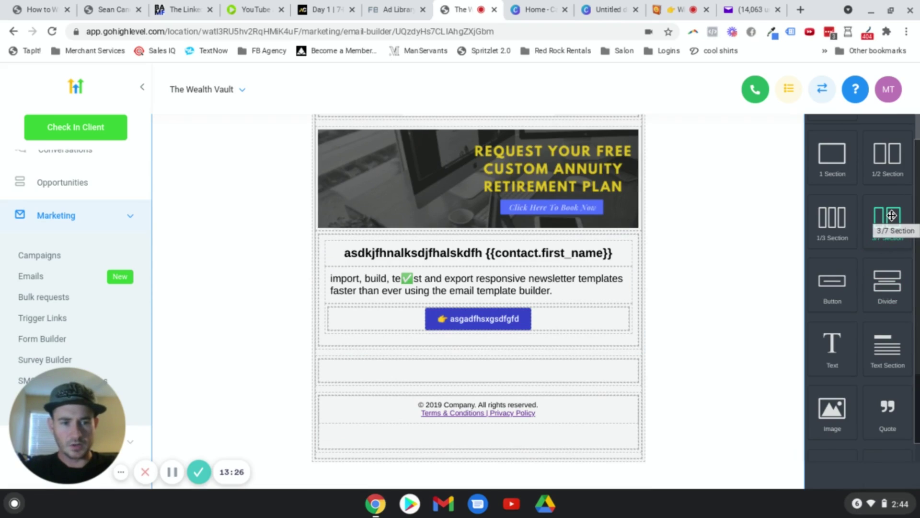
{"action": "left_click_drag", "start_coordinate": [890, 217], "coordinate": [482, 366]}
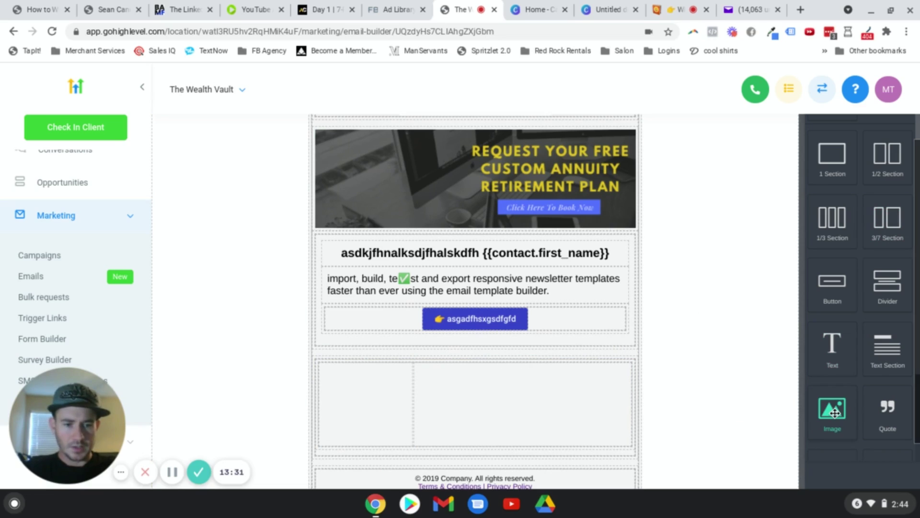
Place an image in the section's narrow column, using the uploaded Wealth Vault profile picture
{"action": "left_click_drag", "start_coordinate": [831, 412], "coordinate": [361, 402]}
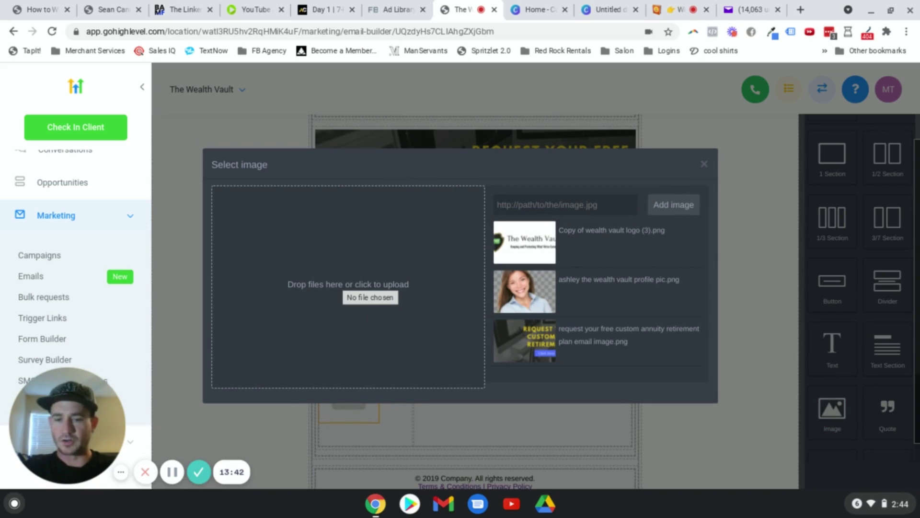
{"action": "left_click", "coordinate": [518, 293]}
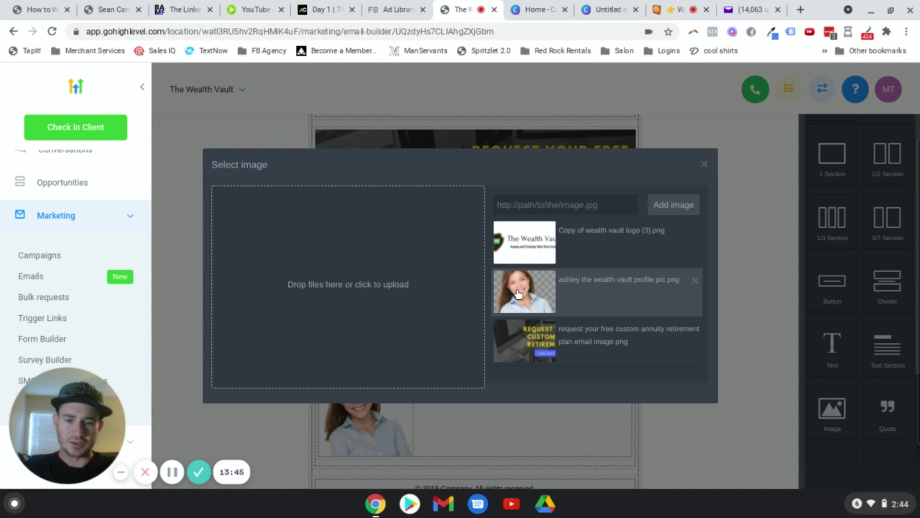
{"action": "left_click", "coordinate": [705, 166]}
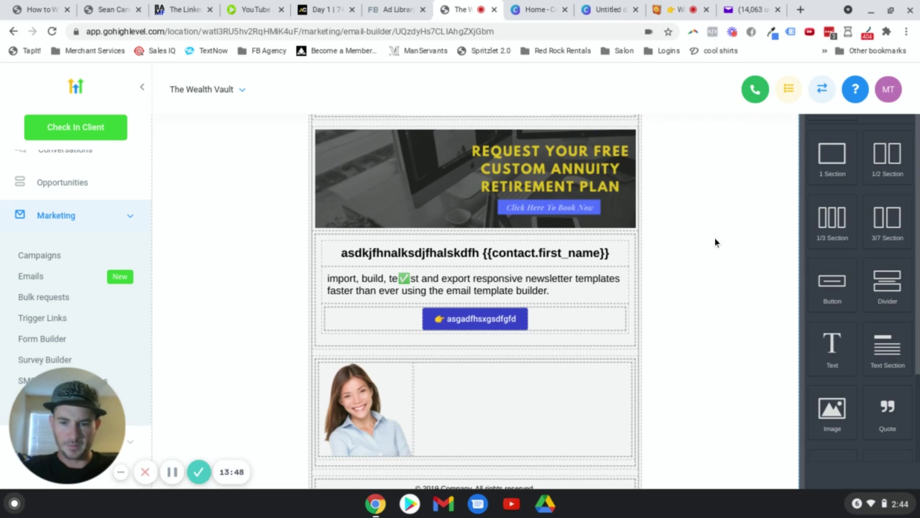
Add a text block in the wide column beside the profile picture, with the lines "your name", "your title" and "your company"
{"action": "left_click", "coordinate": [524, 388]}
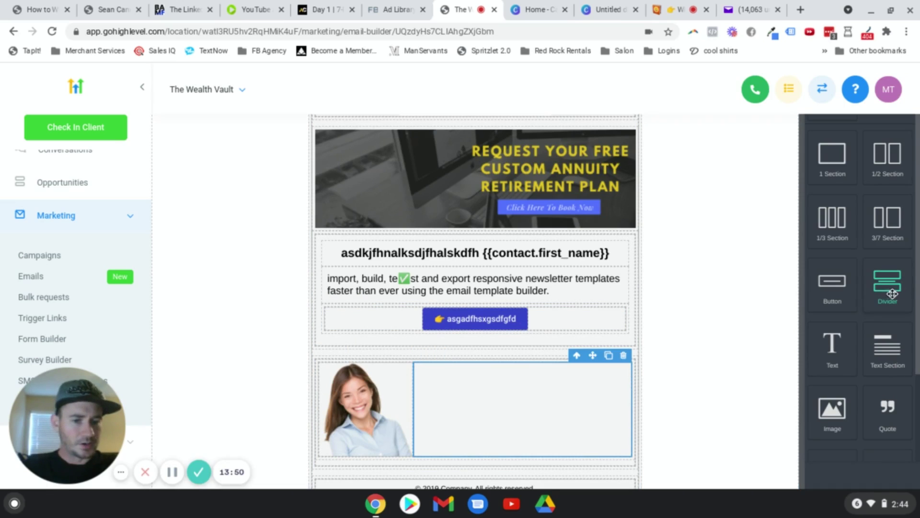
{"action": "left_click_drag", "start_coordinate": [810, 364], "coordinate": [513, 383]}
{"action": "left_click", "coordinate": [434, 373]}
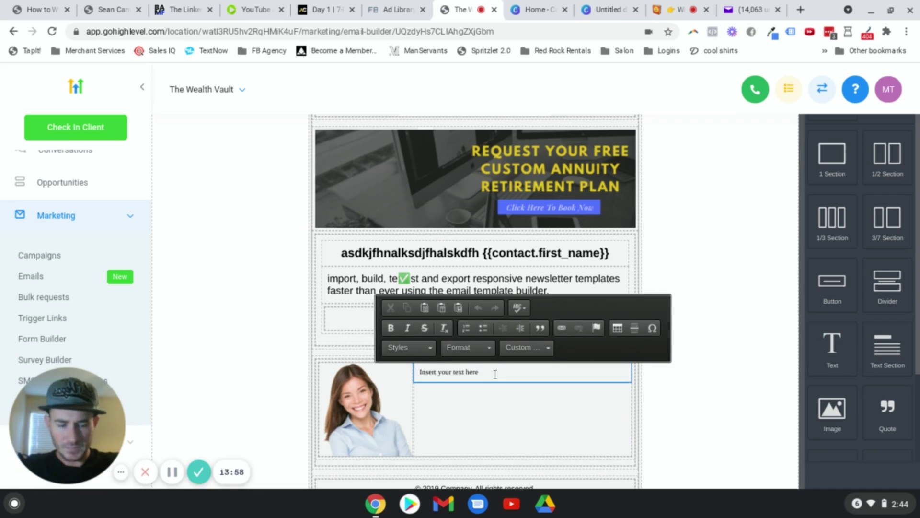
{"action": "key", "text": "ctrl+a"}
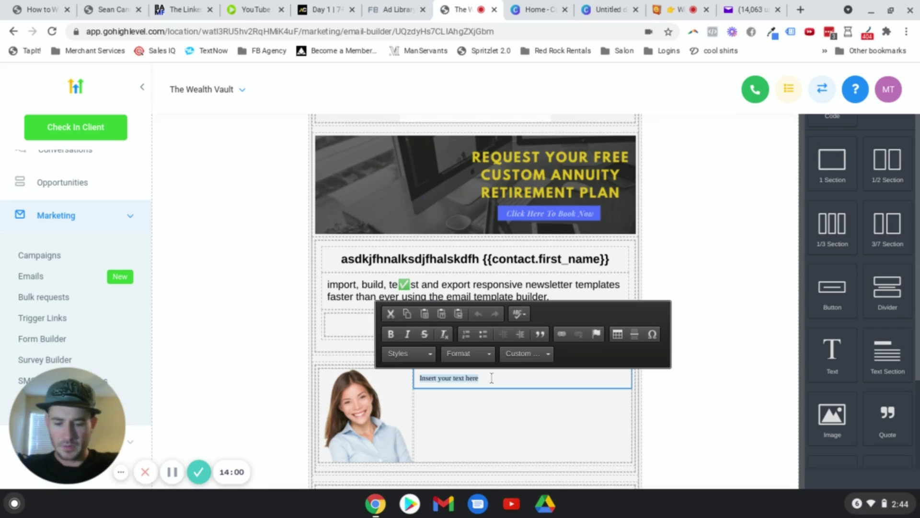
{"action": "type", "text": "your n"}
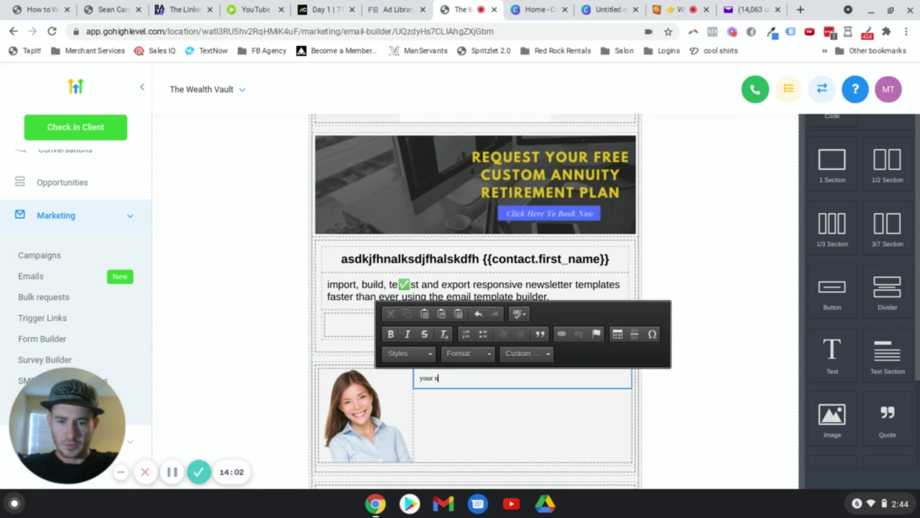
{"action": "type", "text": "ame"}
{"action": "key", "text": "Return"}
{"action": "type", "text": "your title"}
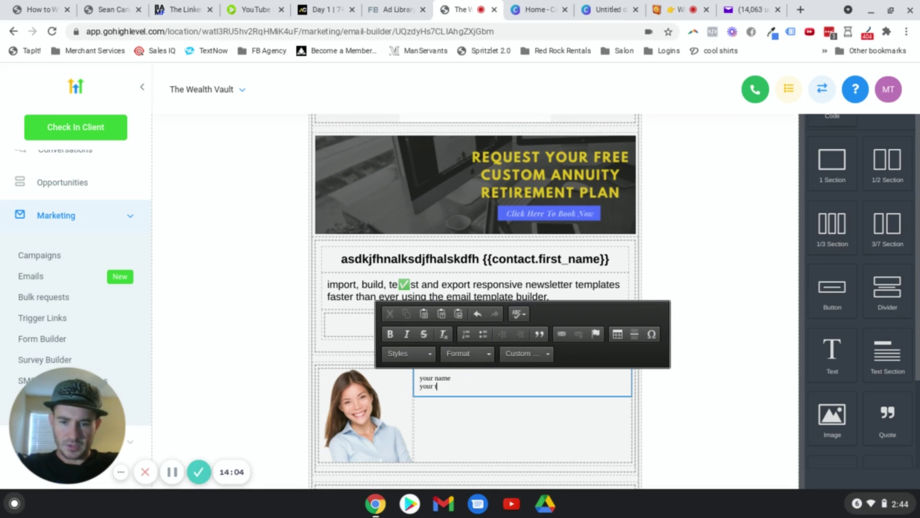
{"action": "key", "text": "Return"}
{"action": "type", "text": "your company"}
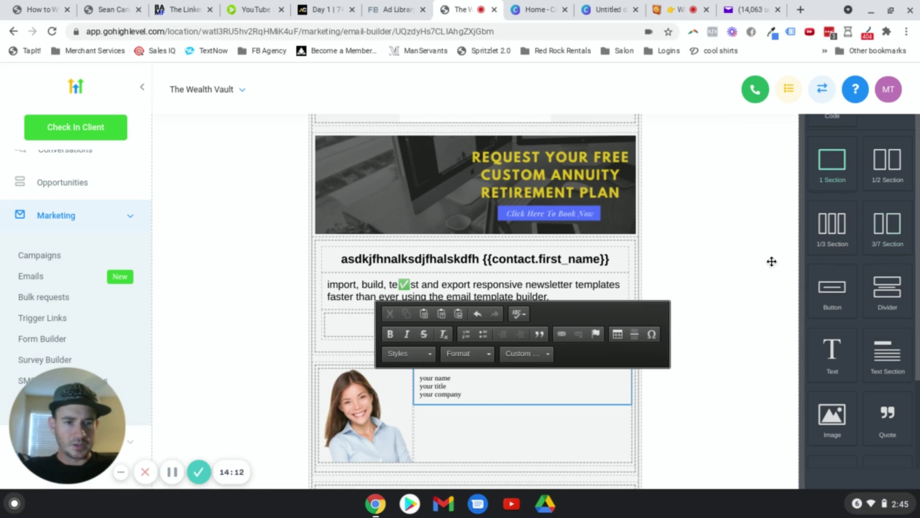
{"action": "left_click", "coordinate": [736, 333]}
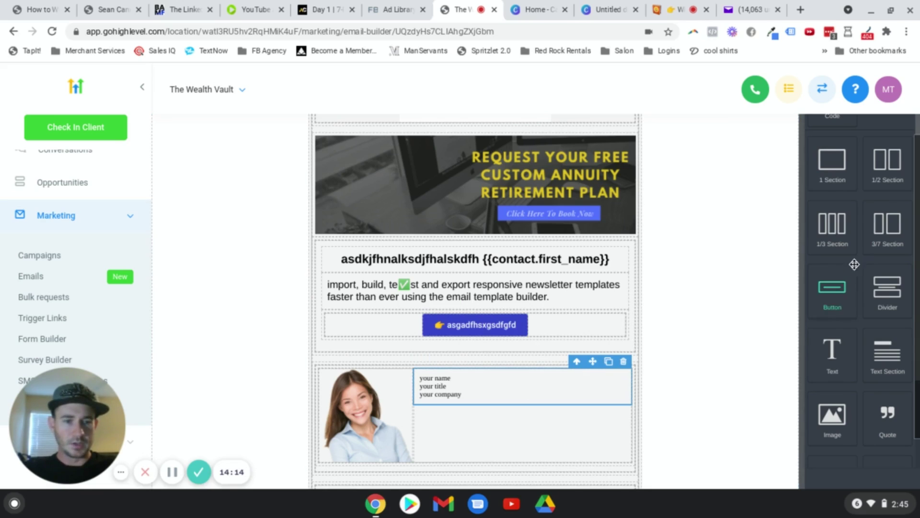
Set the signature text's font size to 16 px in its typography settings
{"action": "scroll", "coordinate": [855, 264], "scroll_direction": "up", "scroll_amount": 3}
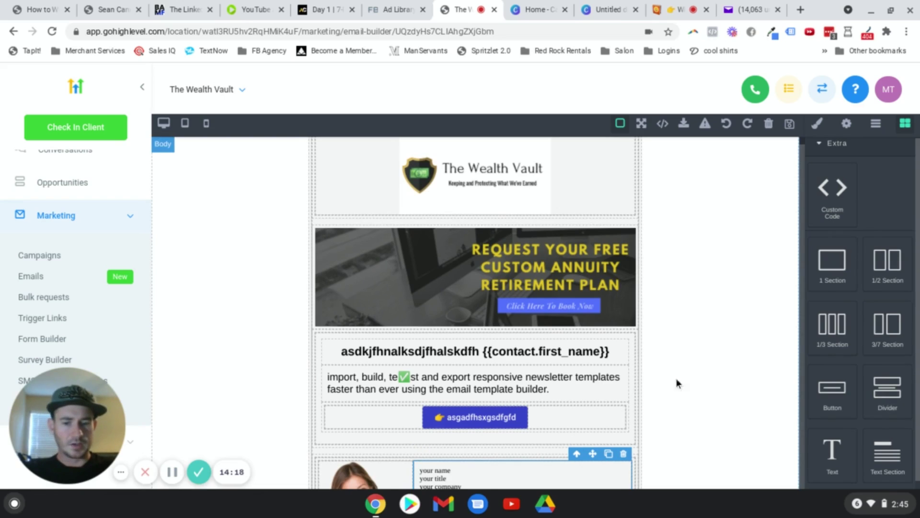
{"action": "scroll", "coordinate": [863, 185], "scroll_direction": "up", "scroll_amount": 1}
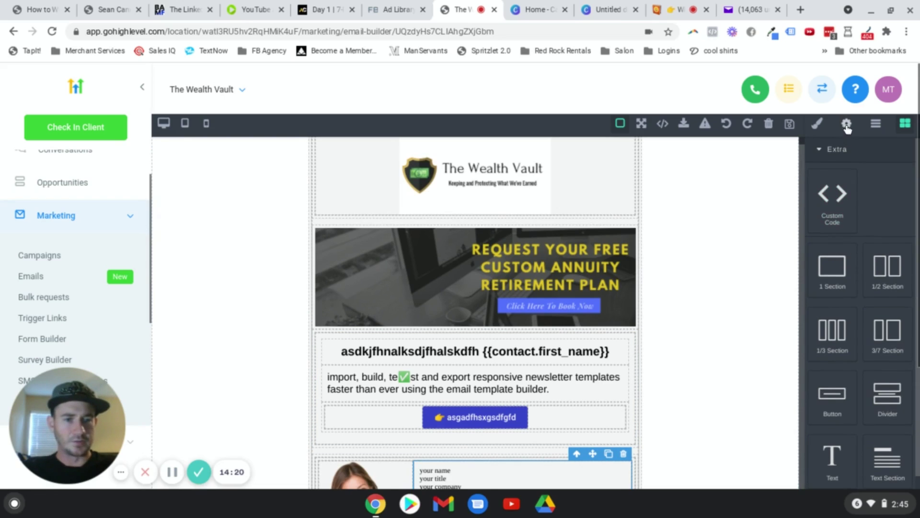
{"action": "left_click", "coordinate": [821, 126]}
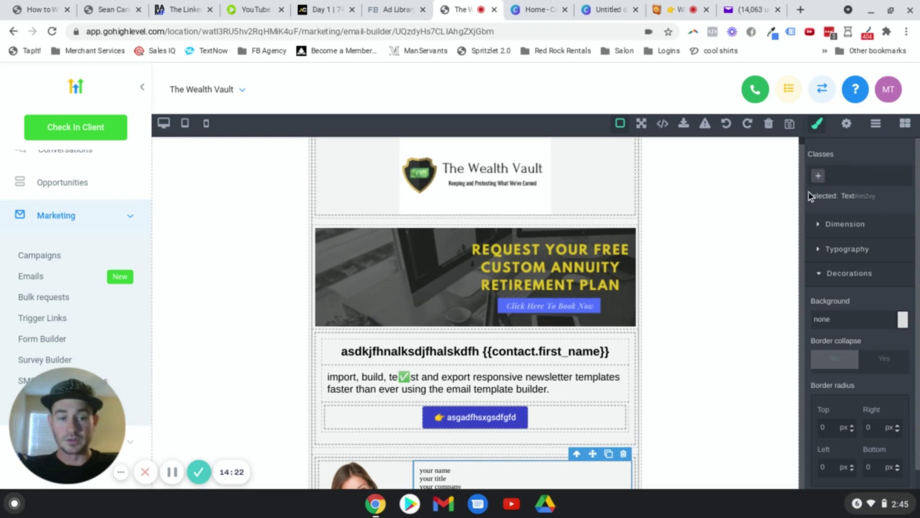
{"action": "scroll", "coordinate": [868, 225], "scroll_direction": "down", "scroll_amount": 3}
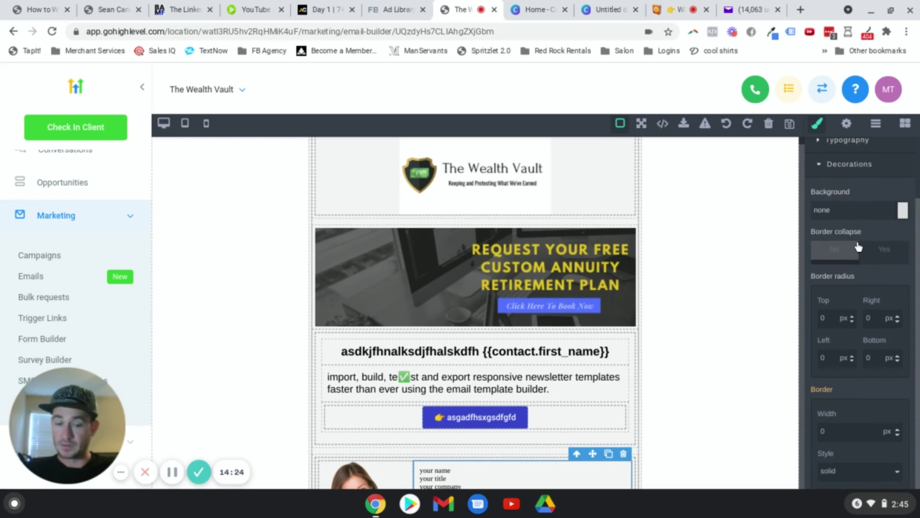
{"action": "scroll", "coordinate": [879, 302], "scroll_direction": "up", "scroll_amount": 3}
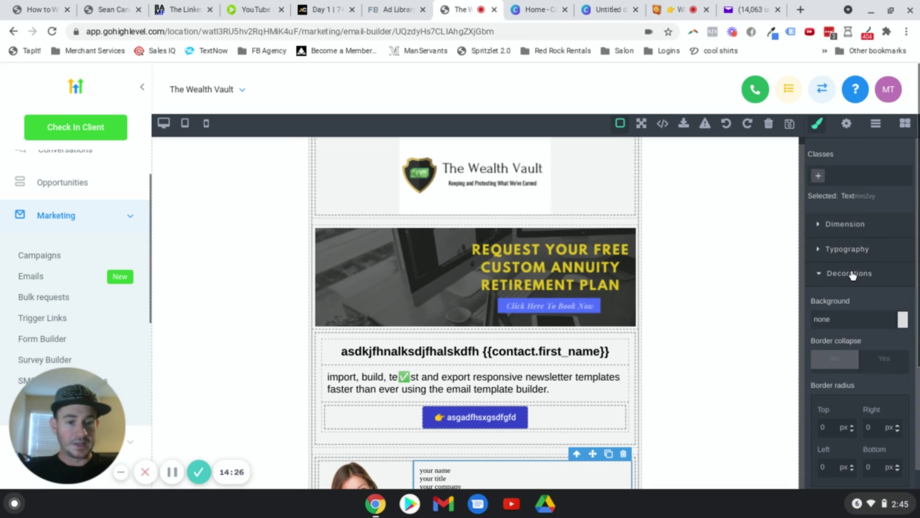
{"action": "left_click", "coordinate": [836, 252]}
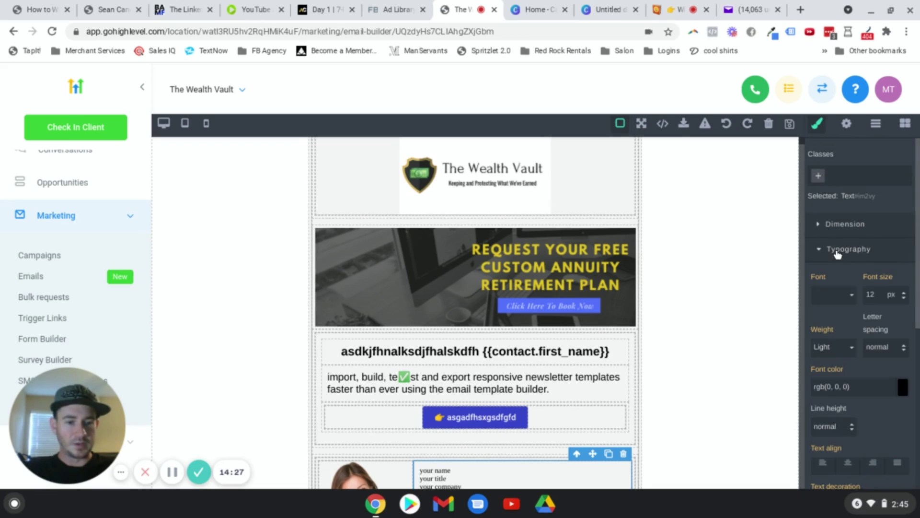
{"action": "left_click", "coordinate": [904, 292]}
{"action": "left_click", "coordinate": [904, 292]}
{"action": "left_click", "coordinate": [904, 293]}
{"action": "left_click", "coordinate": [905, 292]}
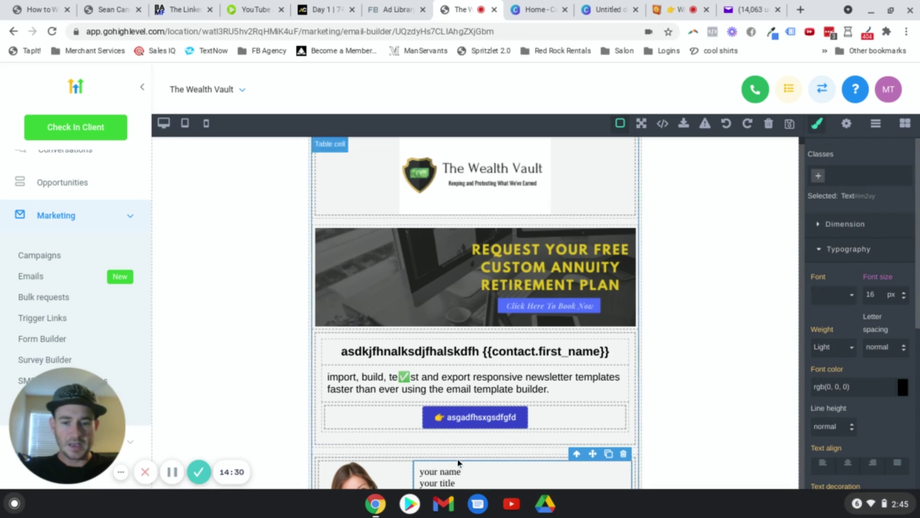
Insert three blank lines above "your name" to move the signature text down beside the profile picture
{"action": "scroll", "coordinate": [687, 355], "scroll_direction": "down", "scroll_amount": 2}
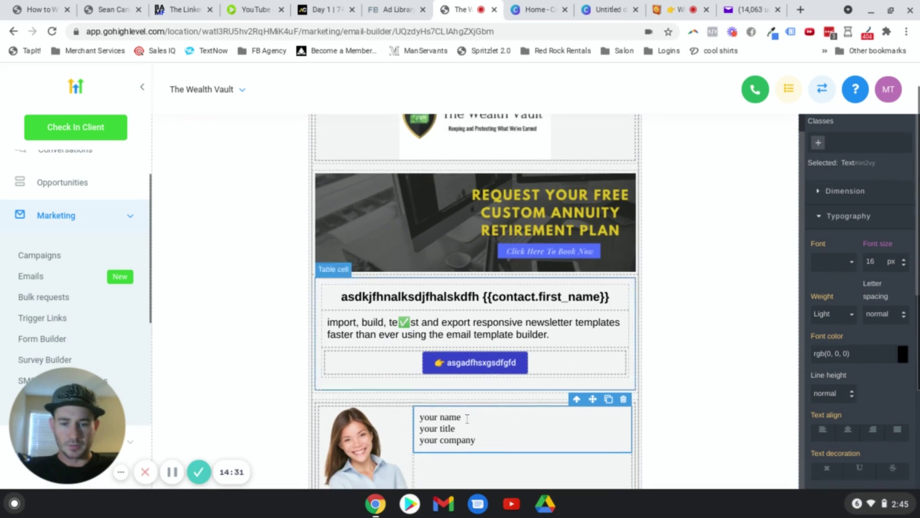
{"action": "triple_click", "coordinate": [424, 418]}
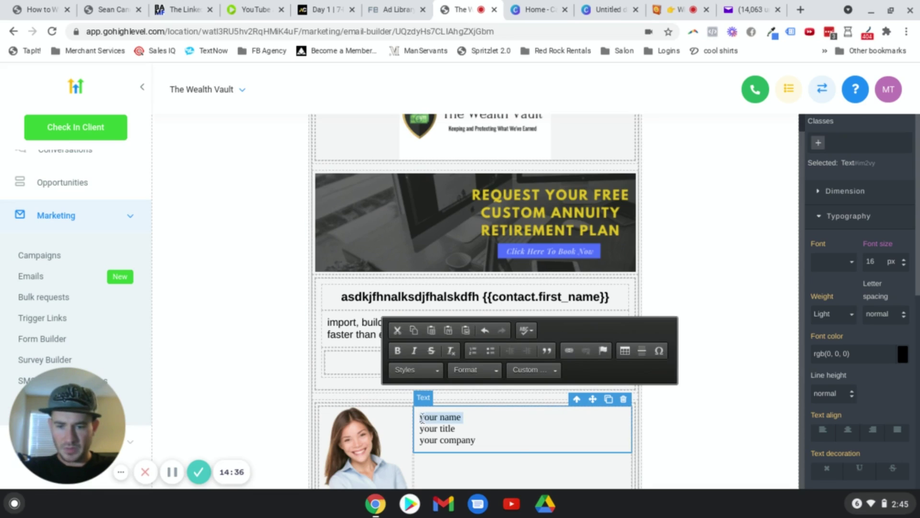
{"action": "left_click", "coordinate": [421, 418]}
{"action": "key", "text": "Return"}
{"action": "key", "text": "Return"}
{"action": "key", "text": "Return"}
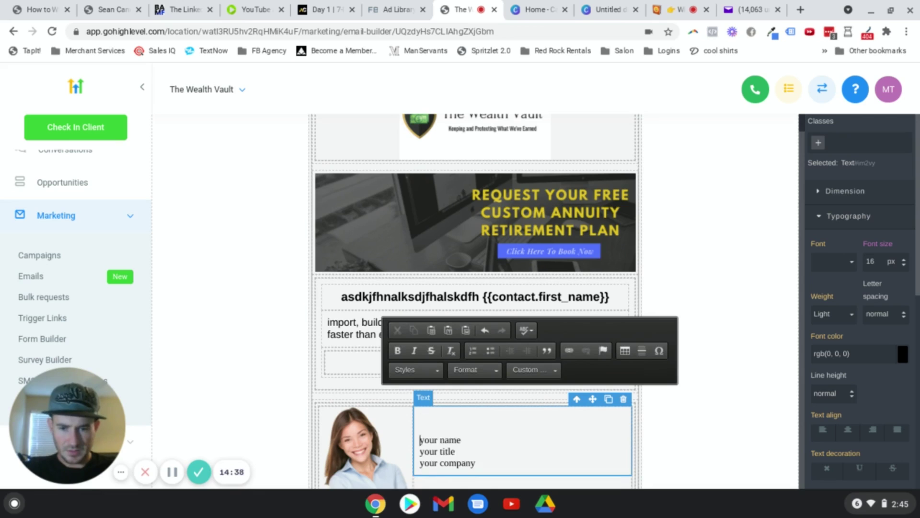
{"action": "left_click", "coordinate": [753, 250]}
{"action": "left_click", "coordinate": [740, 289]}
{"action": "scroll", "coordinate": [741, 289], "scroll_direction": "down", "scroll_amount": 3}
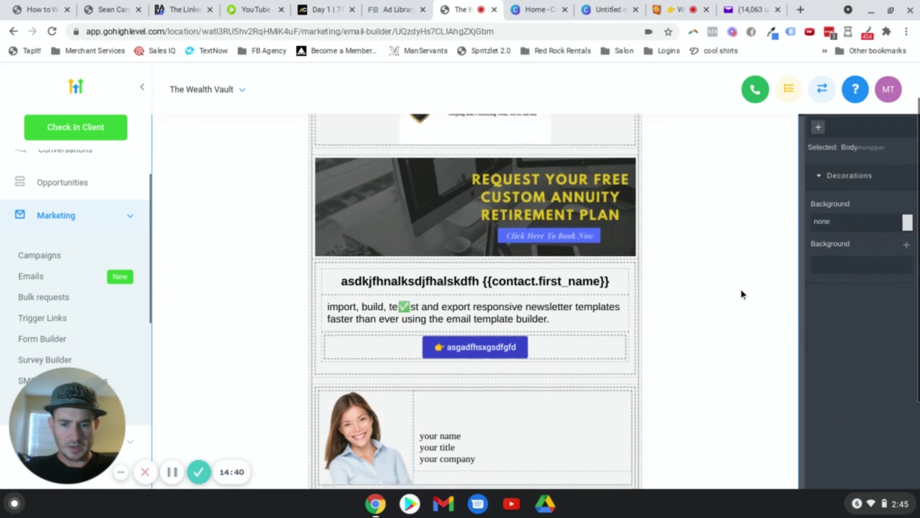
{"action": "scroll", "coordinate": [742, 290], "scroll_direction": "up", "scroll_amount": 4}
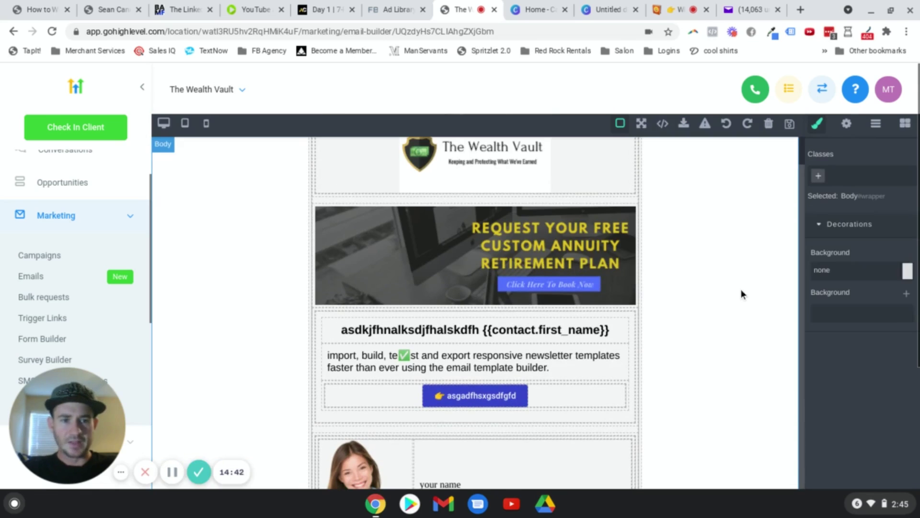
Save the email template under the name "test template"
{"action": "left_click", "coordinate": [790, 123]}
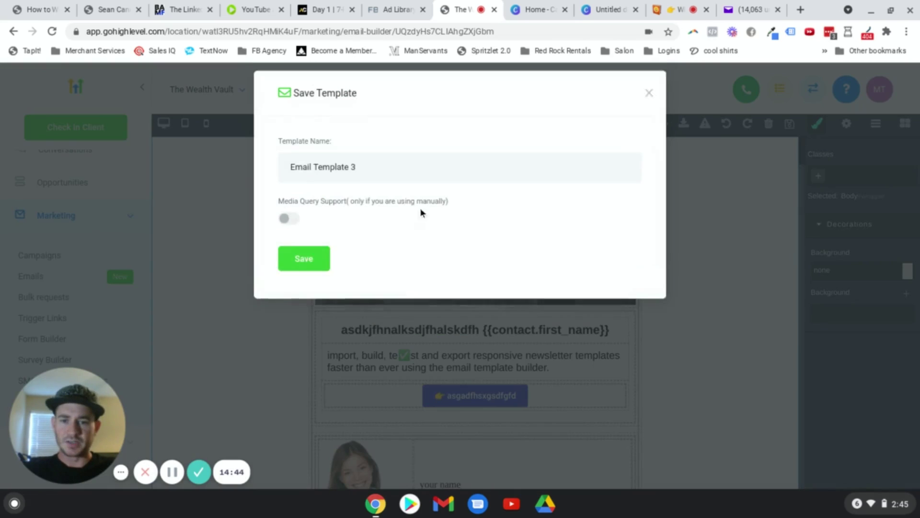
{"action": "triple_click", "coordinate": [344, 172]}
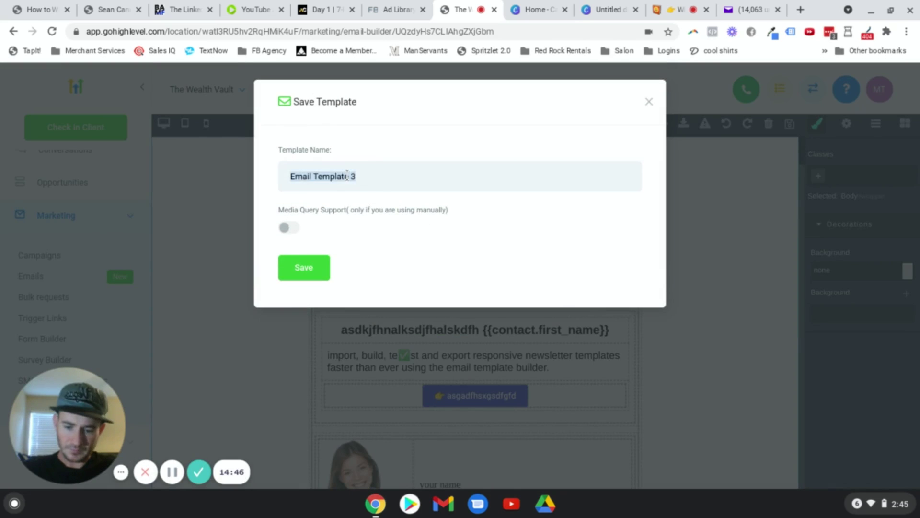
{"action": "type", "text": "test template"}
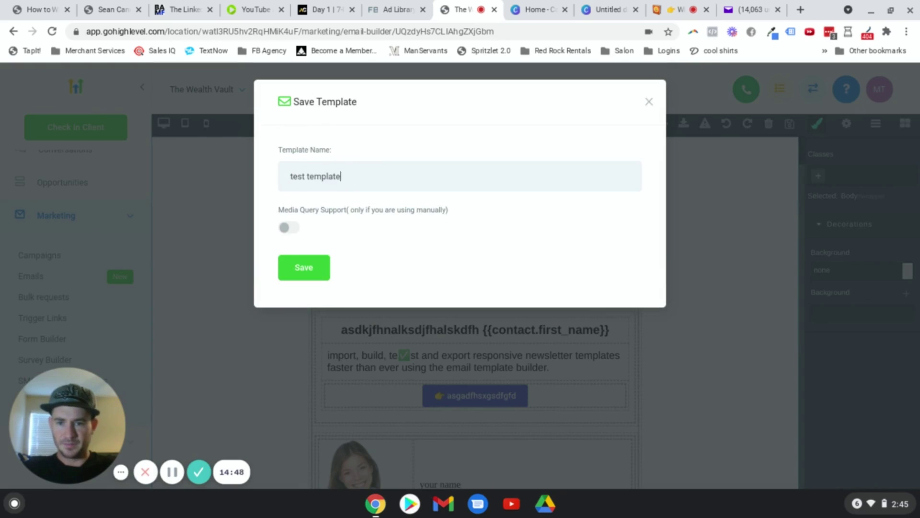
{"action": "left_click", "coordinate": [304, 267]}
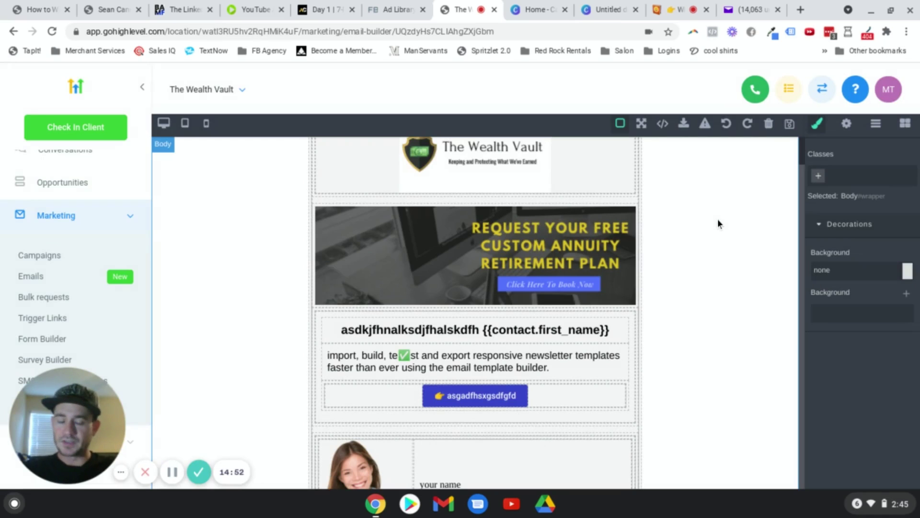
Open the Free Guide Optin Email campaign from the Annuities folder in the marketing campaigns
{"action": "left_click", "coordinate": [46, 256]}
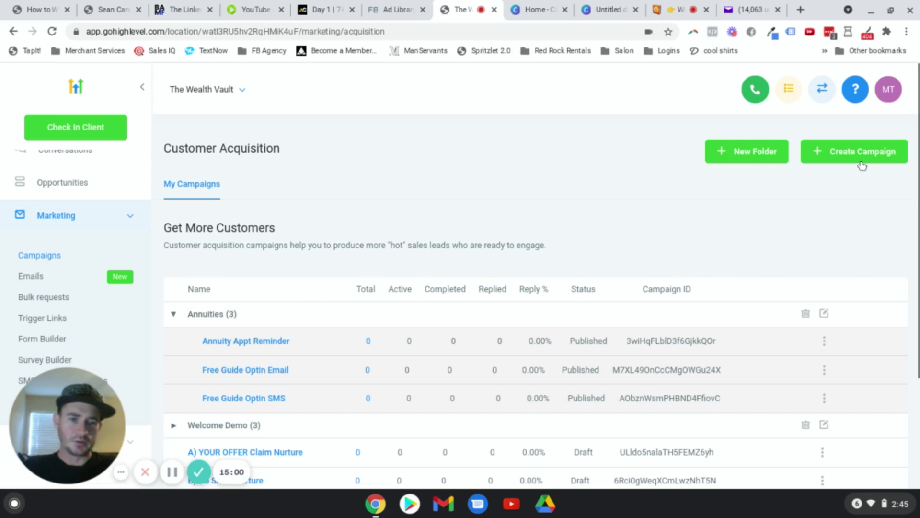
{"action": "left_click", "coordinate": [280, 375]}
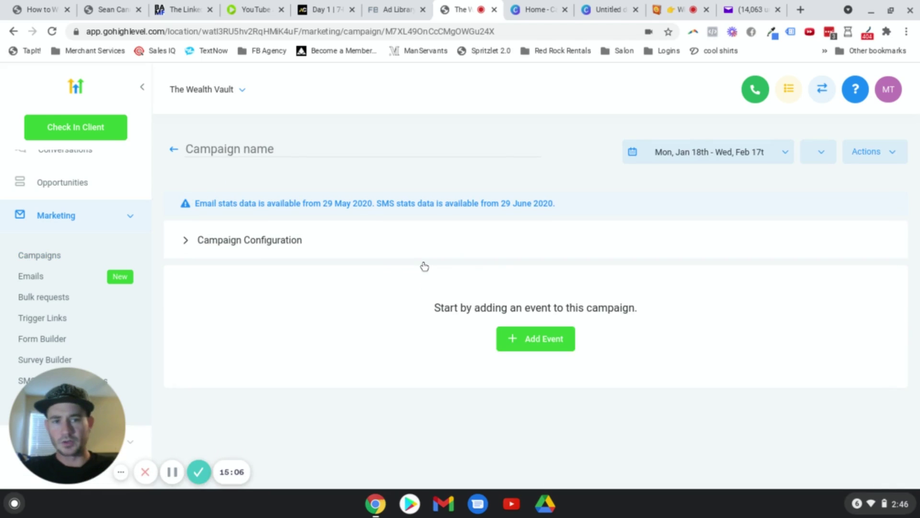
Open the campaign's Email 3 event for editing and apply the "test template" email template to it
{"action": "scroll", "coordinate": [456, 229], "scroll_direction": "down", "scroll_amount": 1}
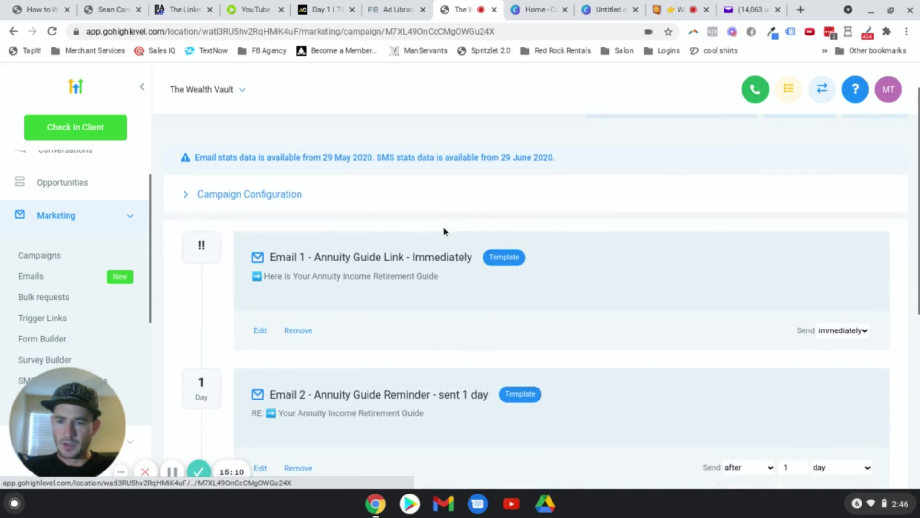
{"action": "scroll", "coordinate": [444, 232], "scroll_direction": "down", "scroll_amount": 7}
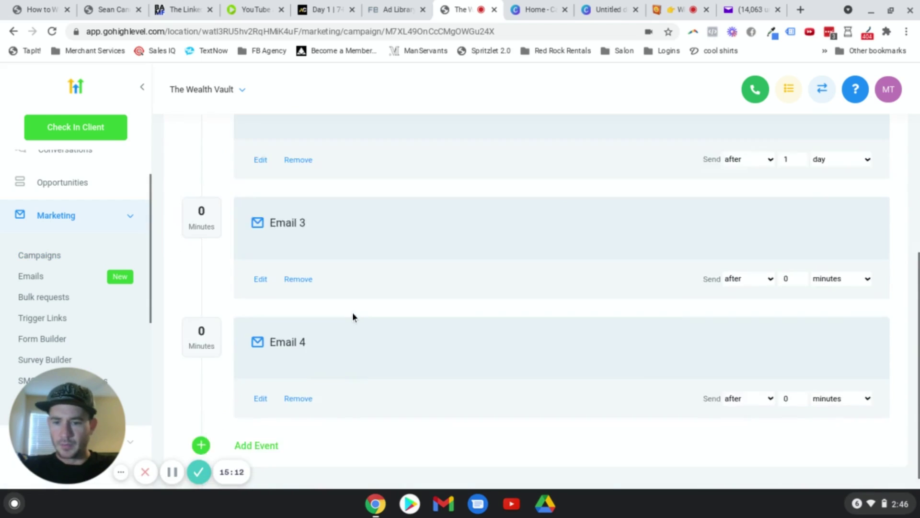
{"action": "scroll", "coordinate": [353, 316], "scroll_direction": "up", "scroll_amount": 3}
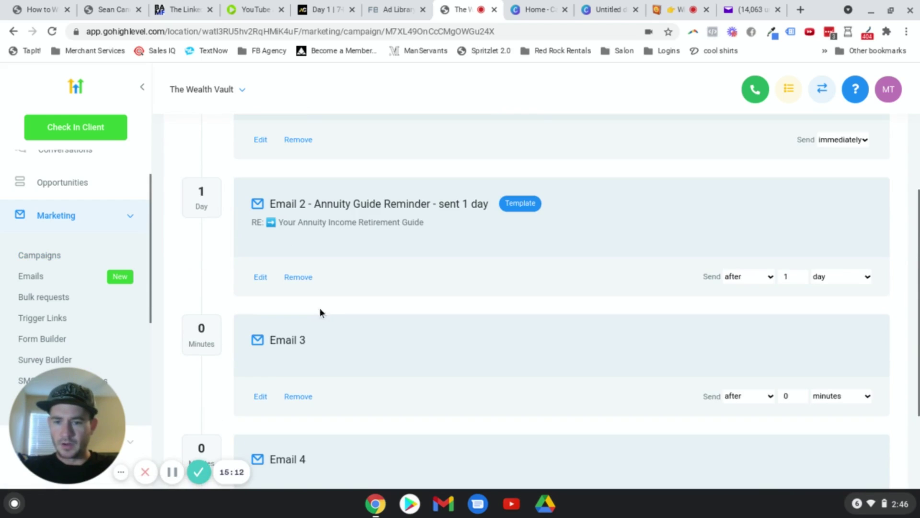
{"action": "left_click", "coordinate": [263, 400]}
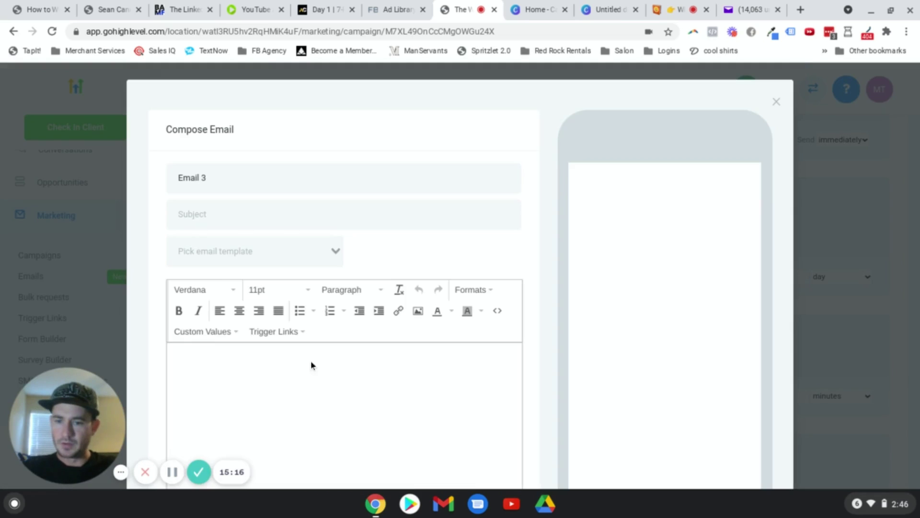
{"action": "left_click", "coordinate": [219, 261]}
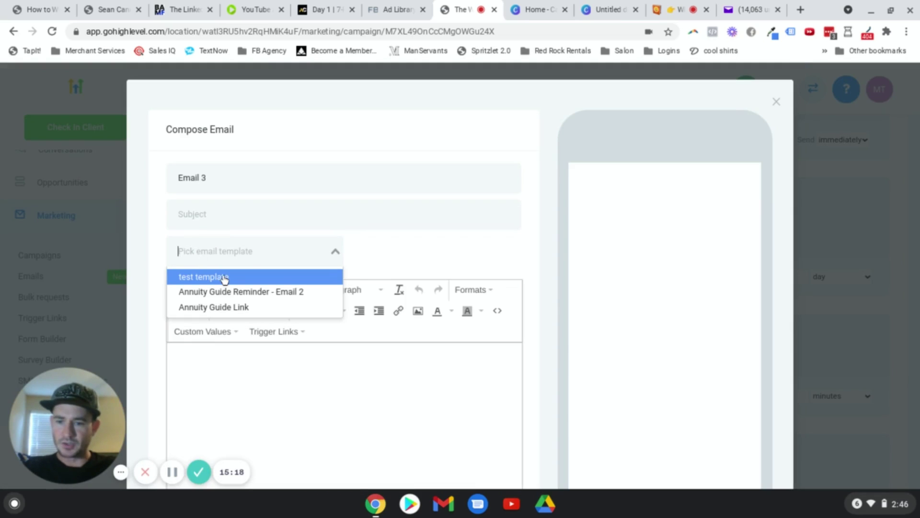
{"action": "key", "text": "Return"}
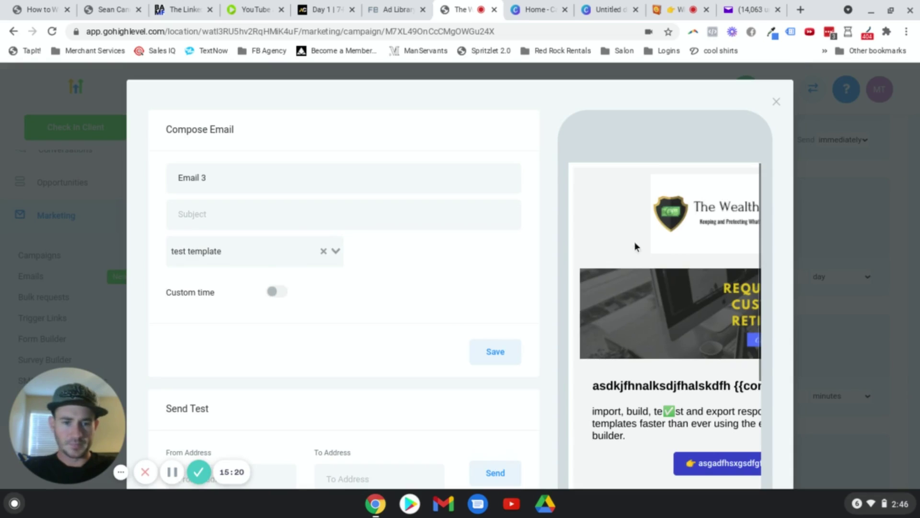
Examine the Email 3 template preview from the banner to the footer, along with the test-send address fields
{"action": "scroll", "coordinate": [671, 310], "scroll_direction": "down", "scroll_amount": 5}
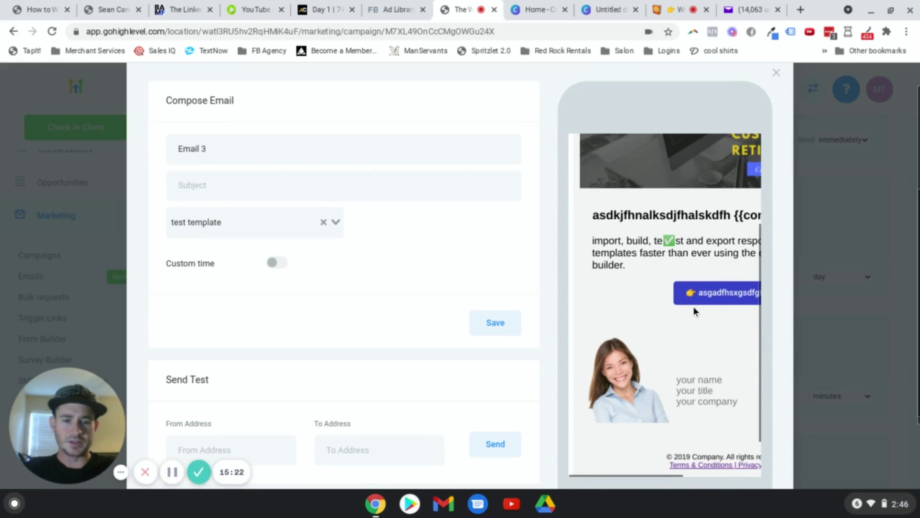
{"action": "scroll", "coordinate": [694, 309], "scroll_direction": "up", "scroll_amount": 1}
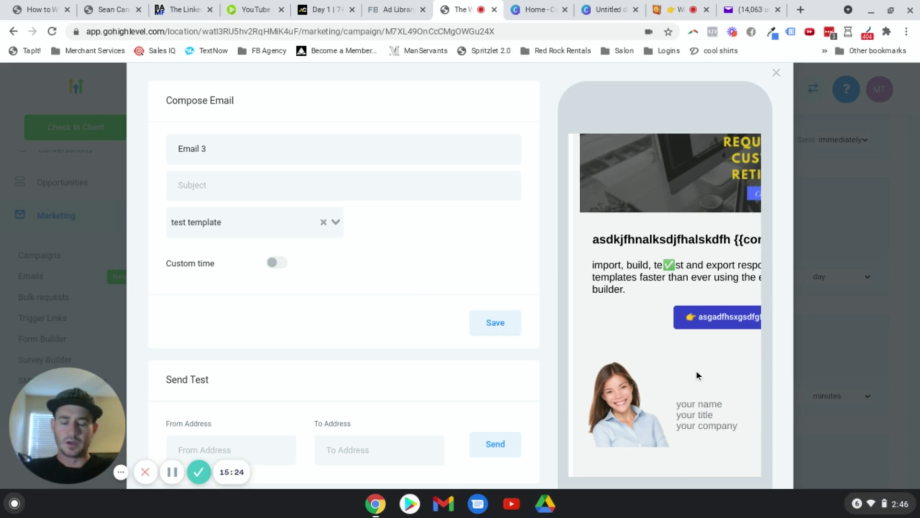
{"action": "scroll", "coordinate": [723, 324], "scroll_direction": "down", "scroll_amount": 3}
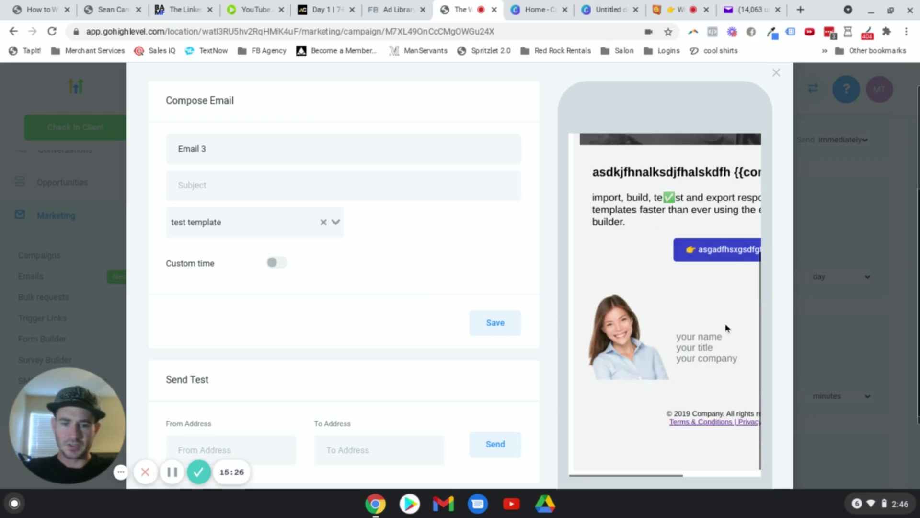
{"action": "scroll", "coordinate": [376, 406], "scroll_direction": "down", "scroll_amount": 2}
{"action": "left_click", "coordinate": [190, 366]}
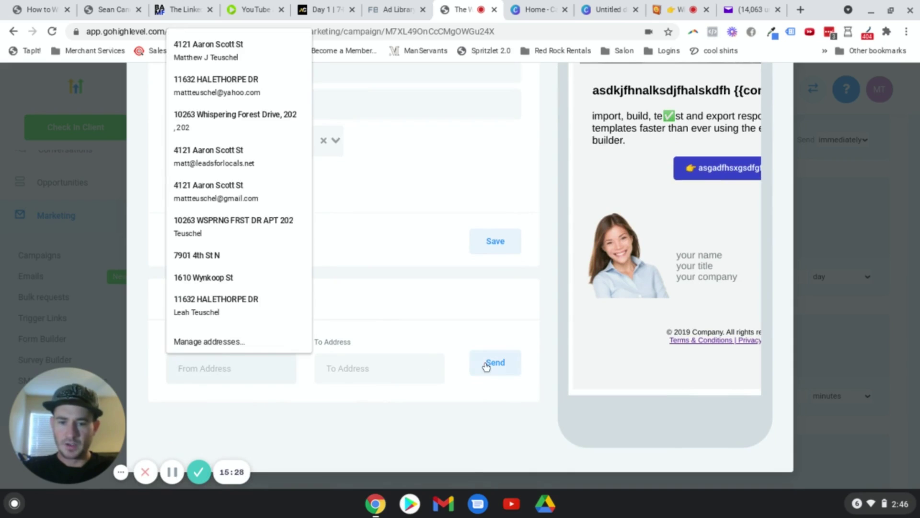
{"action": "left_click", "coordinate": [455, 323]}
Enter "adfhdfhd" as the subject of Email 3 and save the email
{"action": "scroll", "coordinate": [503, 335], "scroll_direction": "up", "scroll_amount": 1}
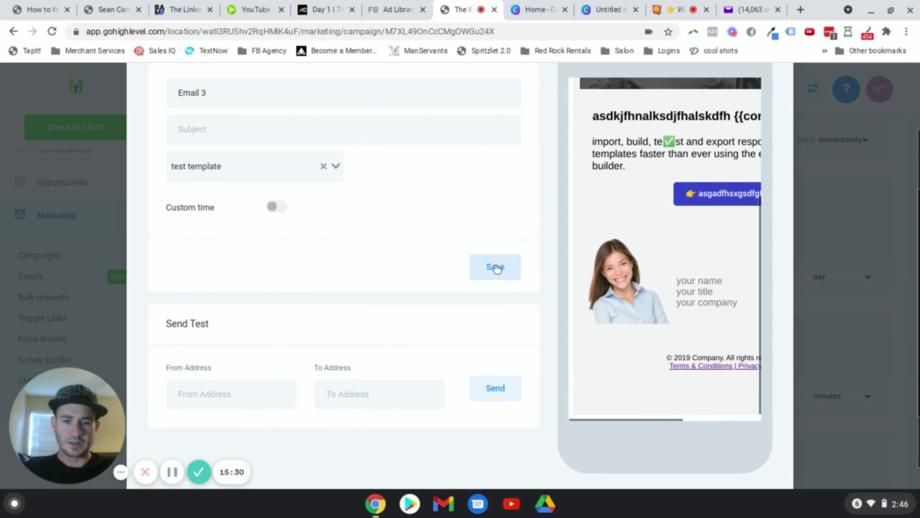
{"action": "left_click", "coordinate": [497, 276]}
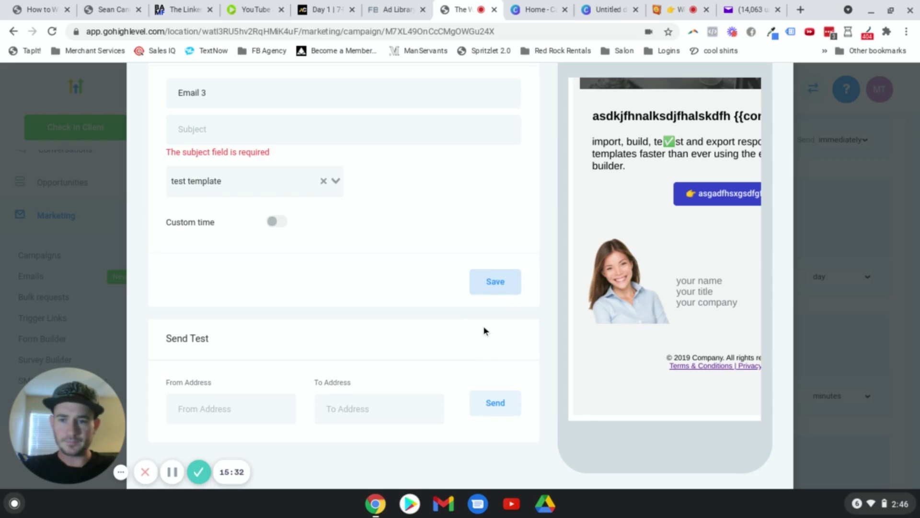
{"action": "left_click", "coordinate": [221, 137]}
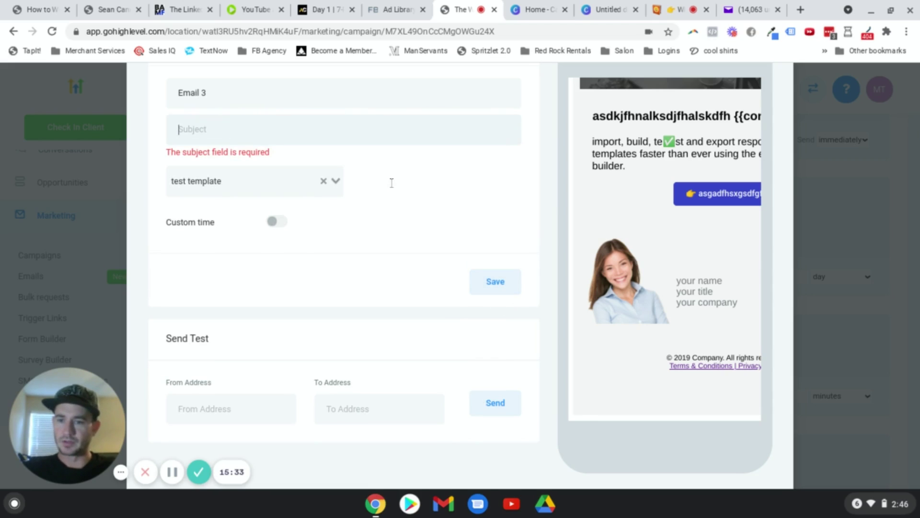
{"action": "type", "text": "adfhdfhd"}
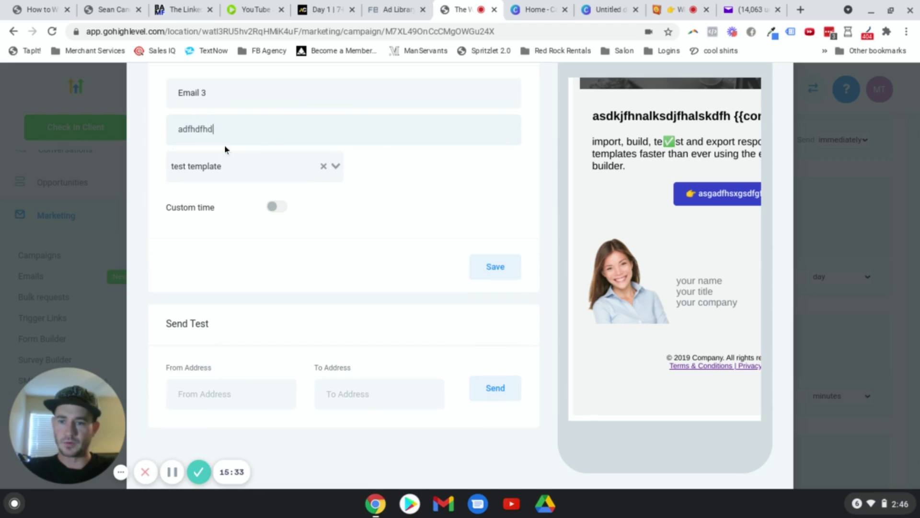
{"action": "left_click", "coordinate": [480, 263]}
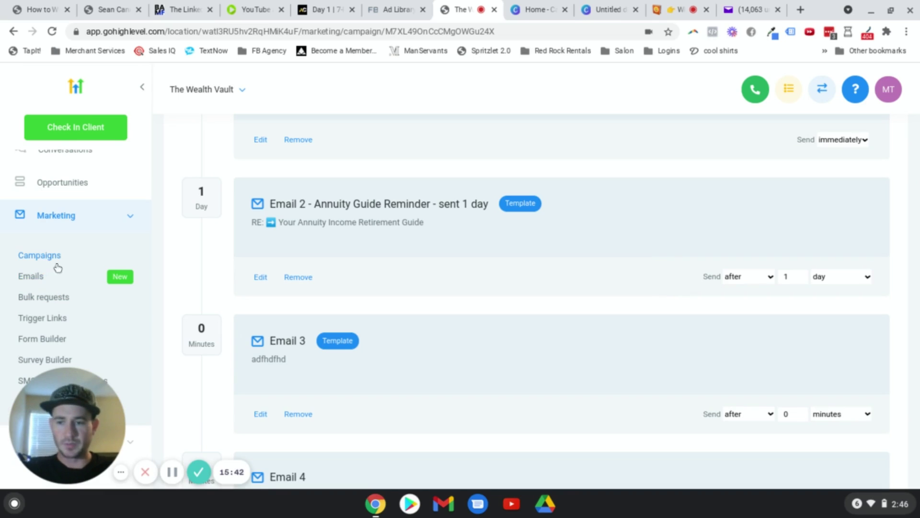
Open "test template" in the HTML Builder for editing
{"action": "scroll", "coordinate": [243, 352], "scroll_direction": "down", "scroll_amount": 3}
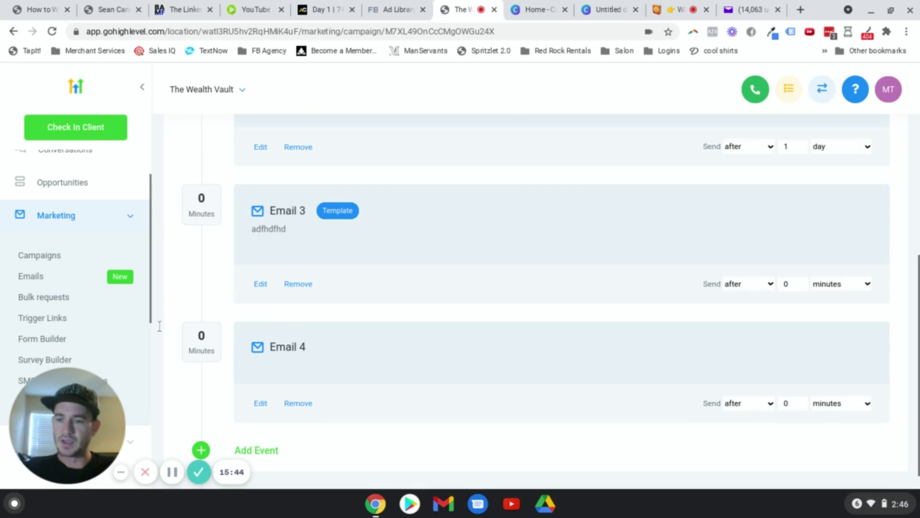
{"action": "left_click_drag", "start_coordinate": [126, 393], "coordinate": [272, 372]}
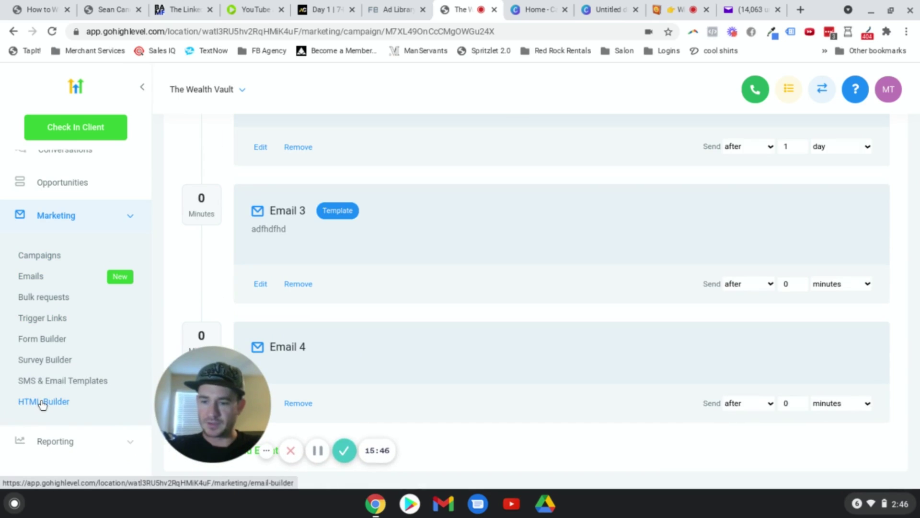
{"action": "left_click", "coordinate": [42, 402]}
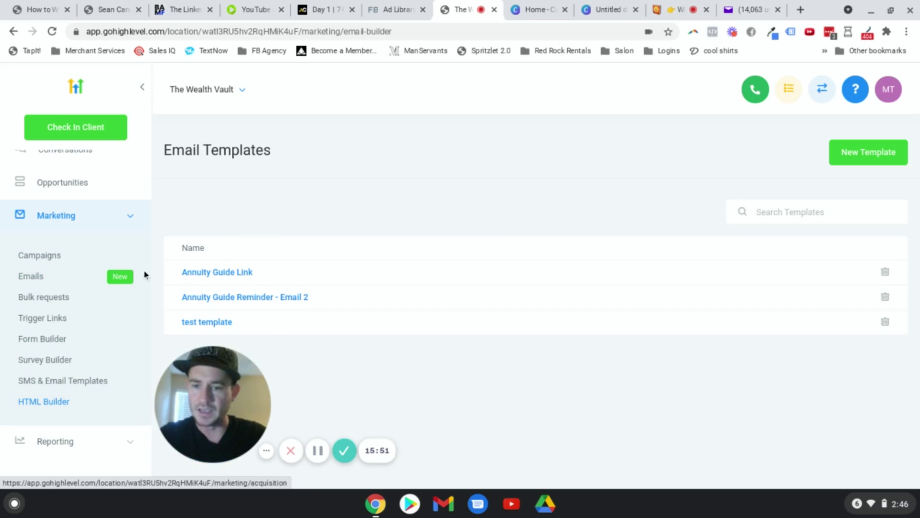
{"action": "left_click", "coordinate": [206, 324]}
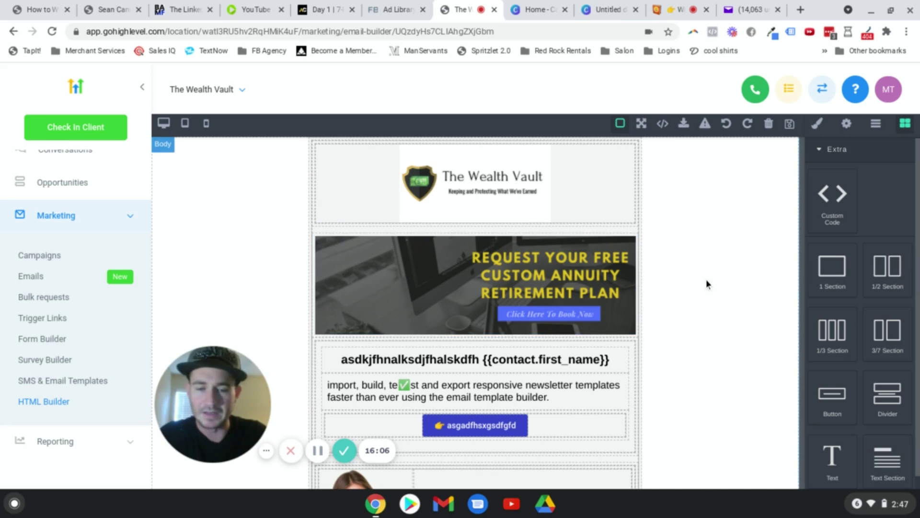
Set the link target of the blue button below the body text to "This window" in its component settings
{"action": "scroll", "coordinate": [706, 283], "scroll_direction": "down", "scroll_amount": 1}
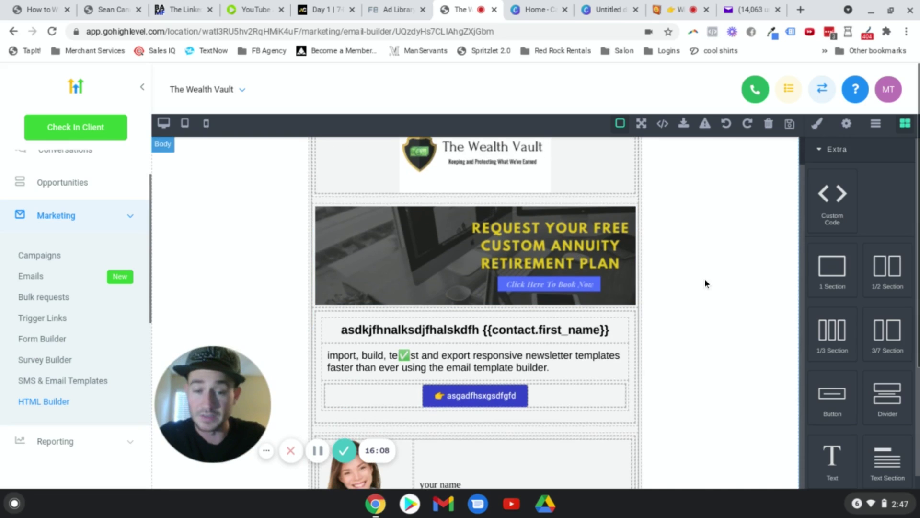
{"action": "scroll", "coordinate": [707, 283], "scroll_direction": "down", "scroll_amount": 5}
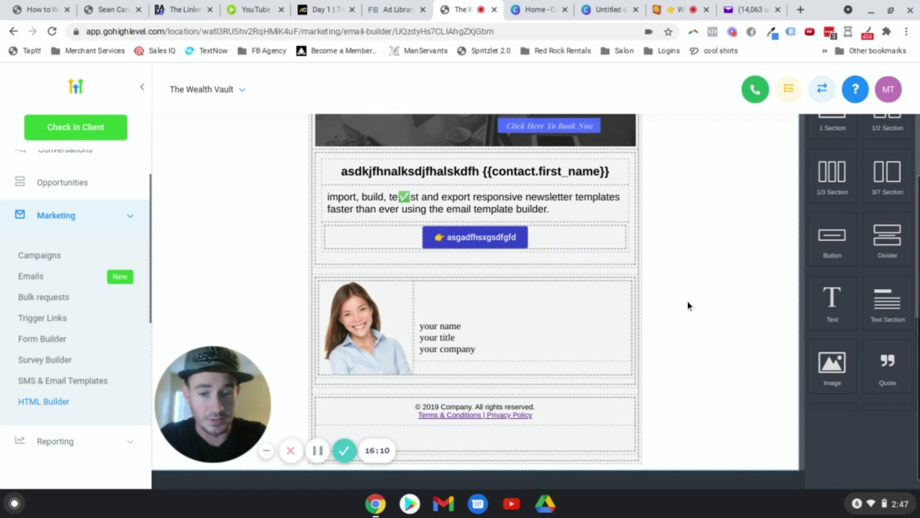
{"action": "left_click", "coordinate": [483, 245]}
{"action": "scroll", "coordinate": [769, 271], "scroll_direction": "up", "scroll_amount": 2}
{"action": "scroll", "coordinate": [857, 245], "scroll_direction": "up", "scroll_amount": 3}
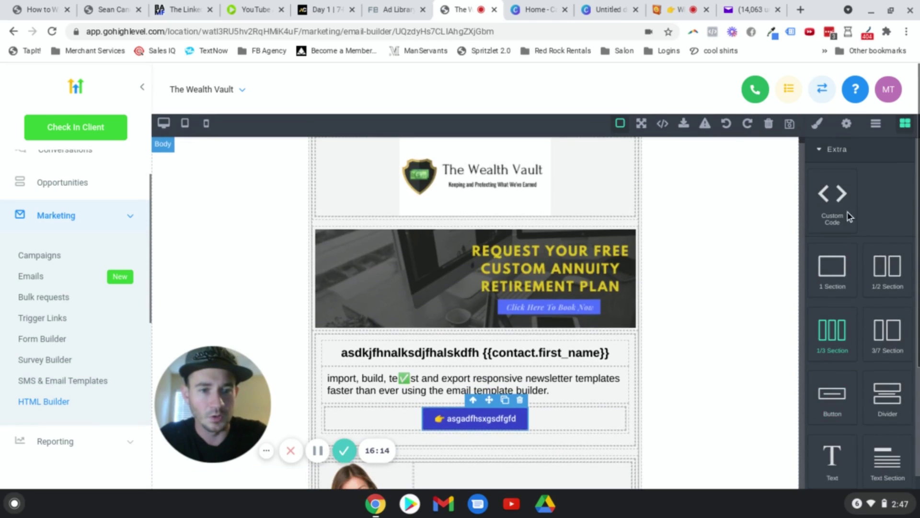
{"action": "left_click", "coordinate": [847, 123]}
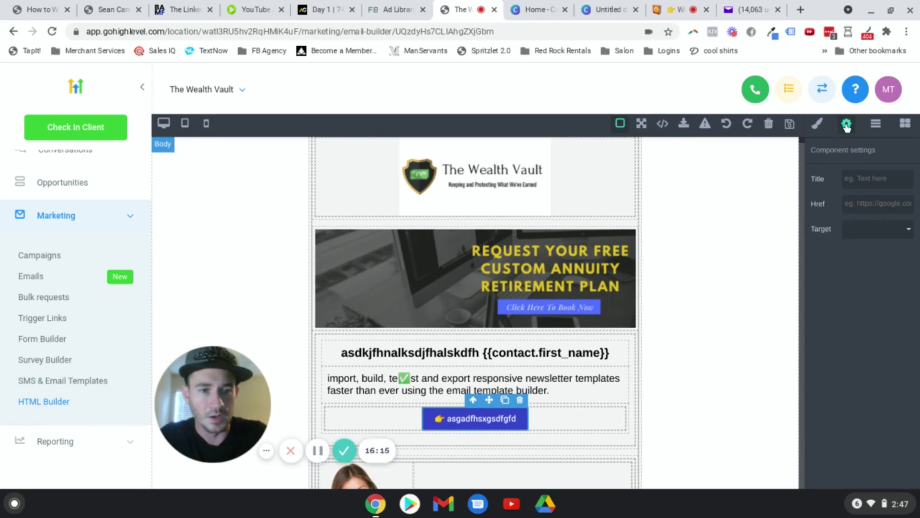
{"action": "left_click", "coordinate": [859, 200]}
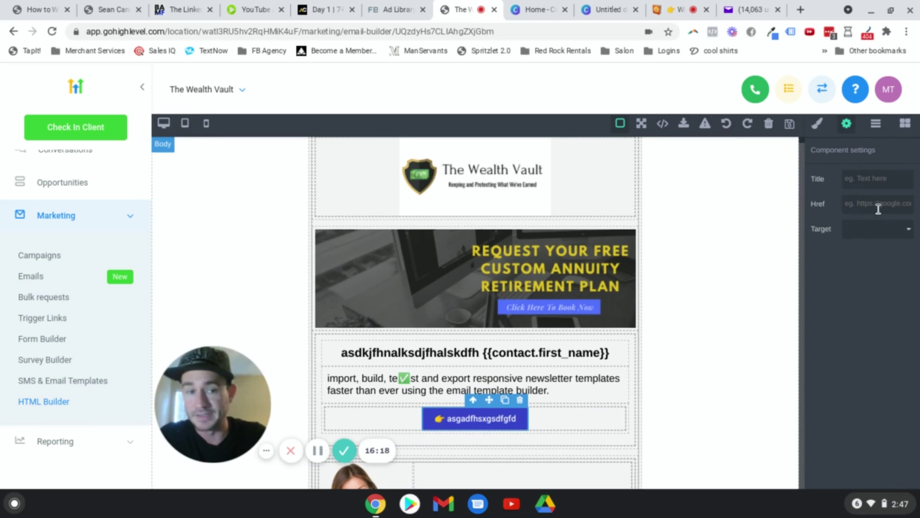
{"action": "left_click", "coordinate": [897, 234]}
{"action": "left_click", "coordinate": [881, 258]}
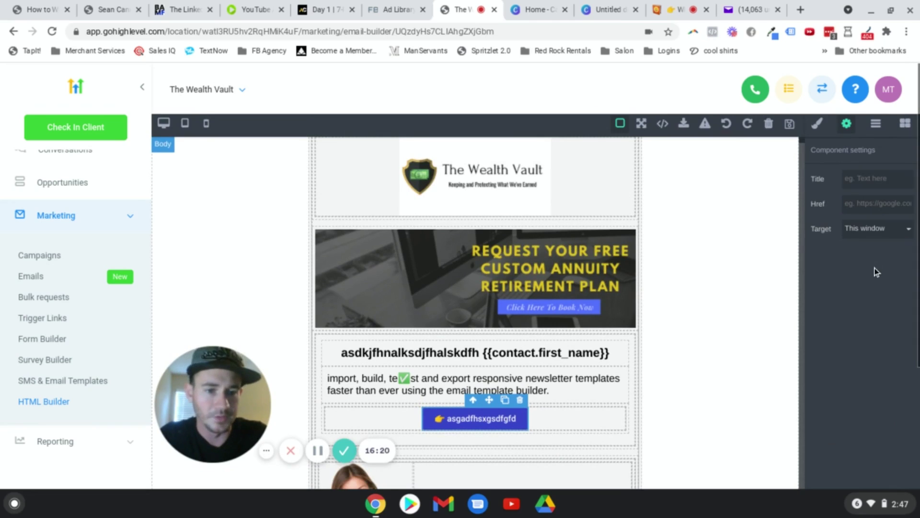
{"action": "left_click", "coordinate": [723, 281]}
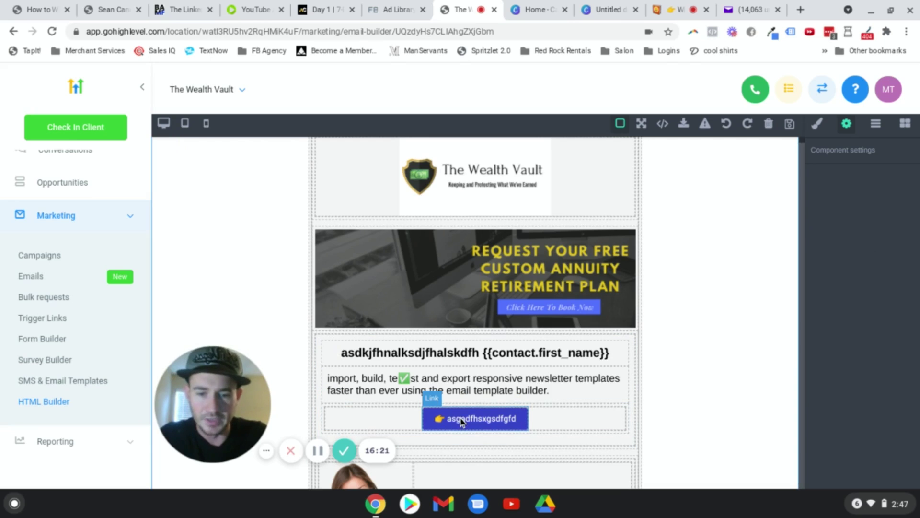